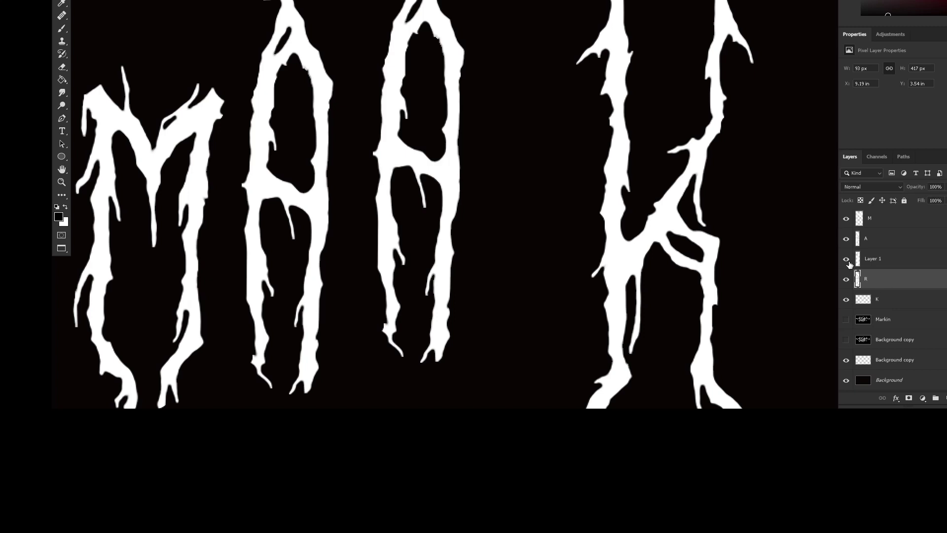
Hide Layer 1 and paint black over the lower right leg of the second A-shaped letter on layer R.
click(847, 259)
key(b)
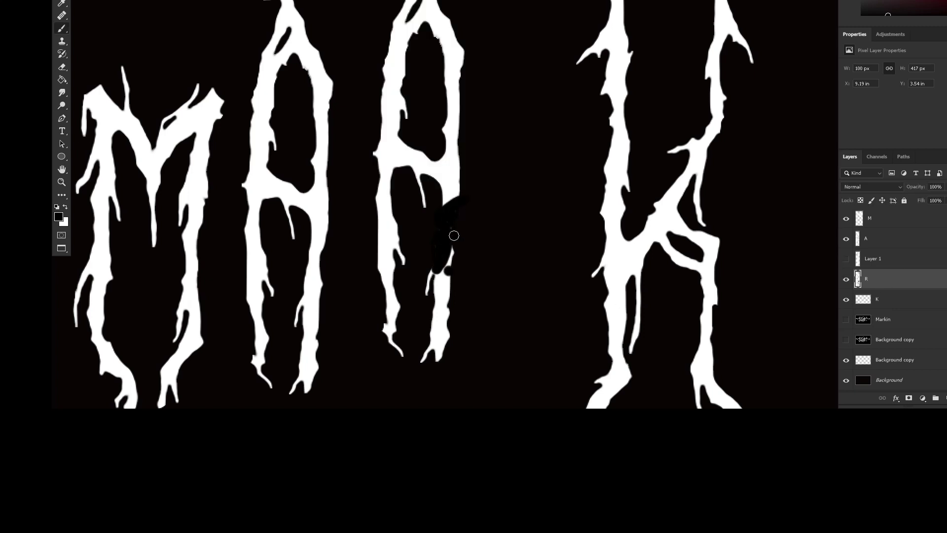
right_click(454, 236)
drag(446, 246, 443, 329)
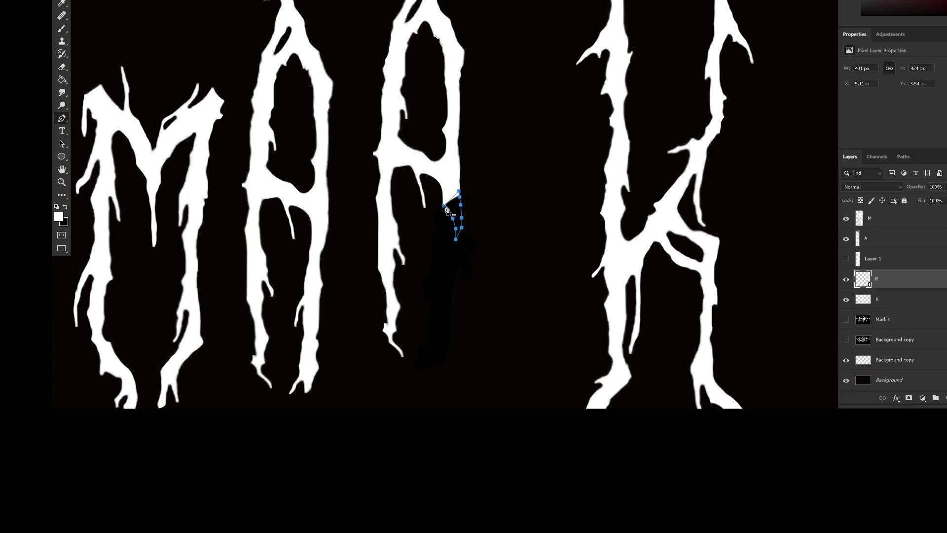
Draw a pointed spike with the Pen tool below the cut right stem on layer R and stroke it in white.
right_click(455, 218)
key(Escape)
ctrl+click(451, 210)
right_click(408, 106)
key(Escape)
right_click(455, 212)
key(Escape)
Fill the inside of the outlined spike with white using a hard round brush.
key(z)
click(472, 213)
click(523, 236)
key(b)
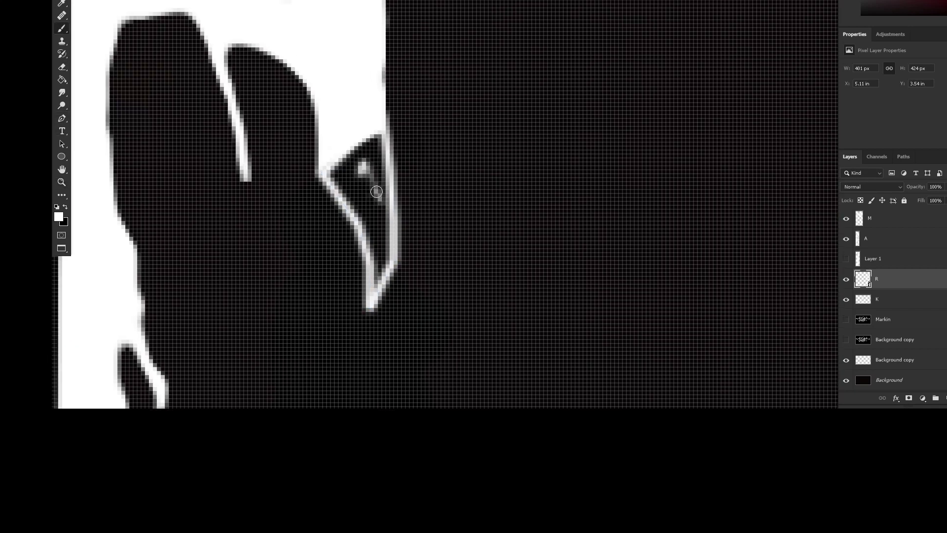
right_click(365, 168)
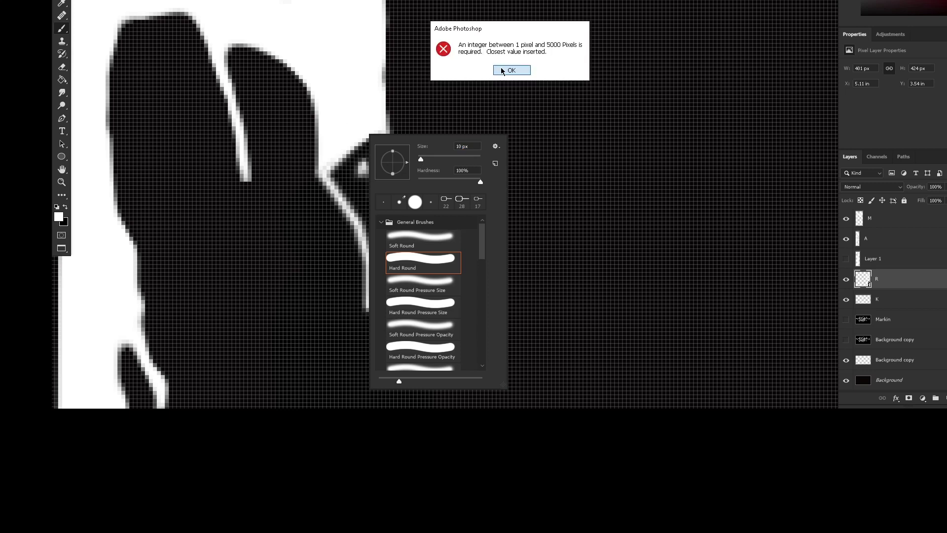
click(503, 71)
mouse_move(375, 148)
mouse_down()
mouse_move(350, 157)
mouse_move(378, 280)
mouse_move(356, 175)
mouse_up()
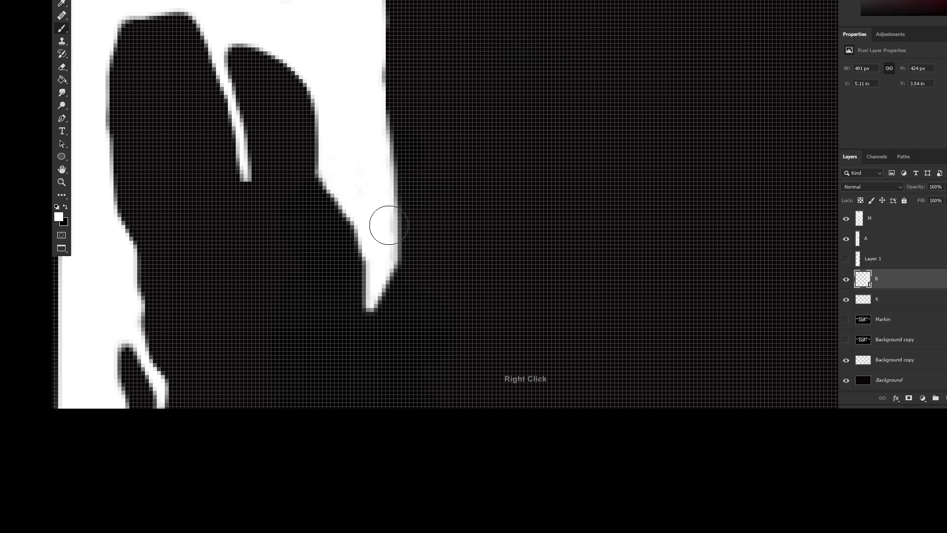
Lengthen the spike's tip downward and smooth its edges with a smaller white brush.
right_click(387, 229)
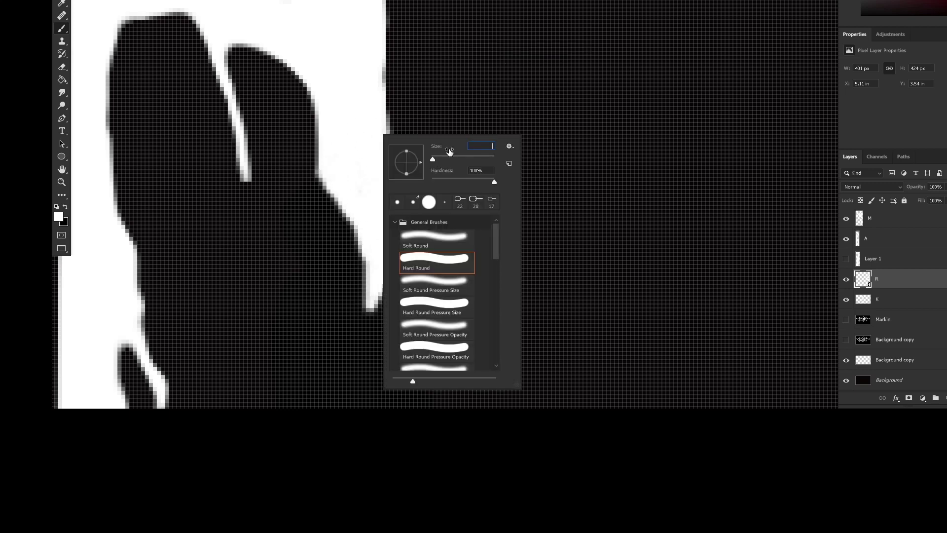
key(Return)
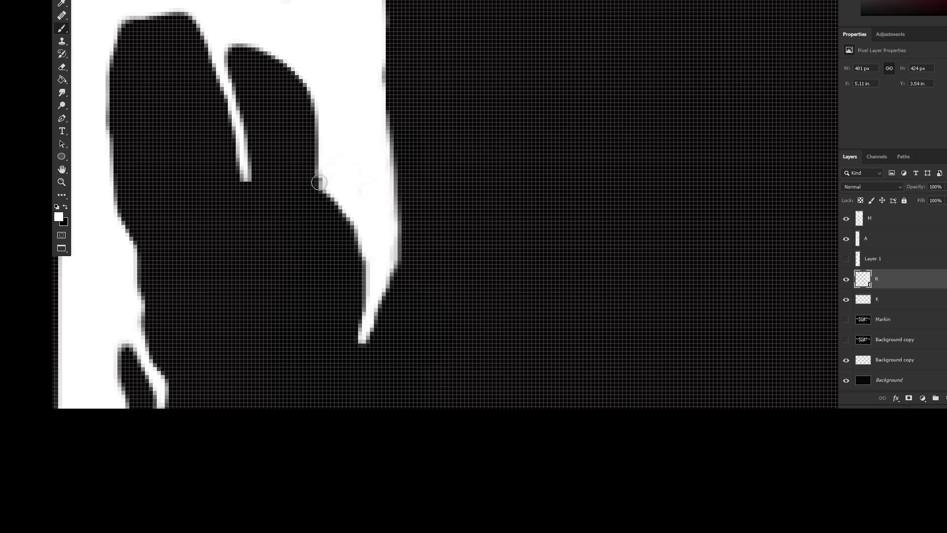
scroll(319, 183, down, 2)
right_click(335, 97)
key(Escape)
key(z)
scroll(402, 212, down, 3)
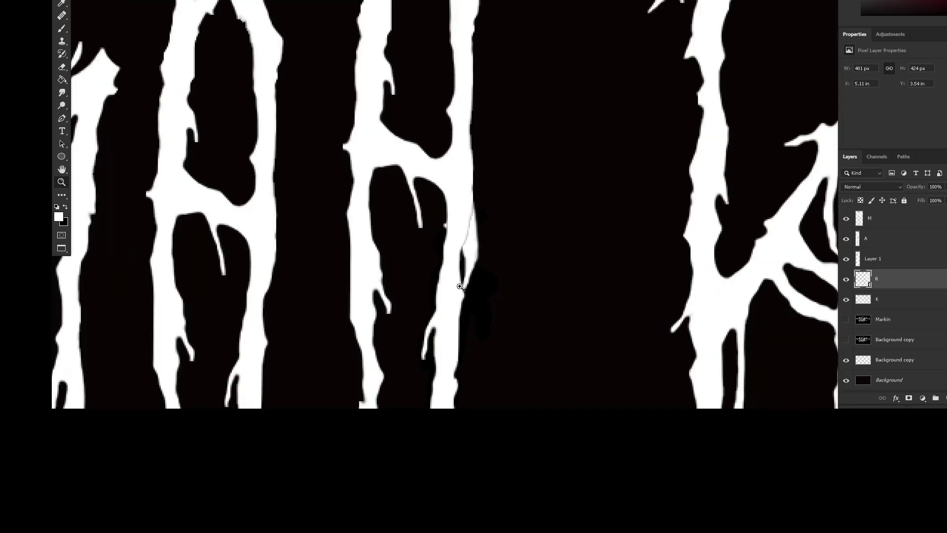
Rotate the leg on Layer 1 with Free Transform and place it as the diagonal leg of the R.
scroll(460, 286, down, 2)
click(873, 258)
scroll(433, 105, up, 2)
key(ctrl+t)
mouse_move(401, 222)
mouse_down()
mouse_move(402, 235)
mouse_move(403, 213)
mouse_move(444, 272)
mouse_move(399, 257)
mouse_move(430, 232)
mouse_up()
scroll(570, 286, down, 1)
mouse_move(516, 234)
mouse_down()
mouse_move(439, 205)
mouse_move(533, 318)
mouse_up()
key(Return)
Hide the M, Layer 1 and K layers and erase the stray black brush marks from layer A.
mouse_move(878, 258)
mouse_down()
mouse_move(885, 285)
mouse_move(507, 218)
mouse_up()
click(846, 279)
click(878, 239)
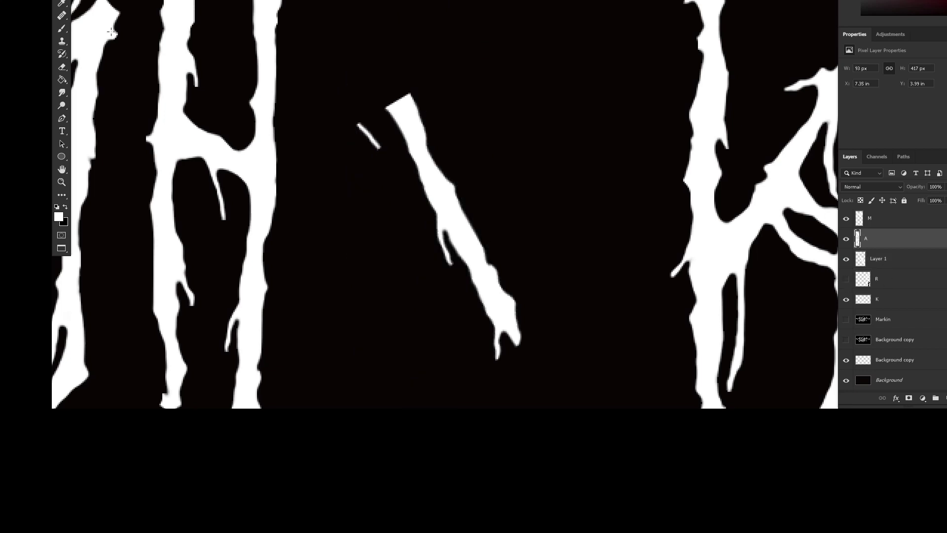
click(847, 279)
click(847, 258)
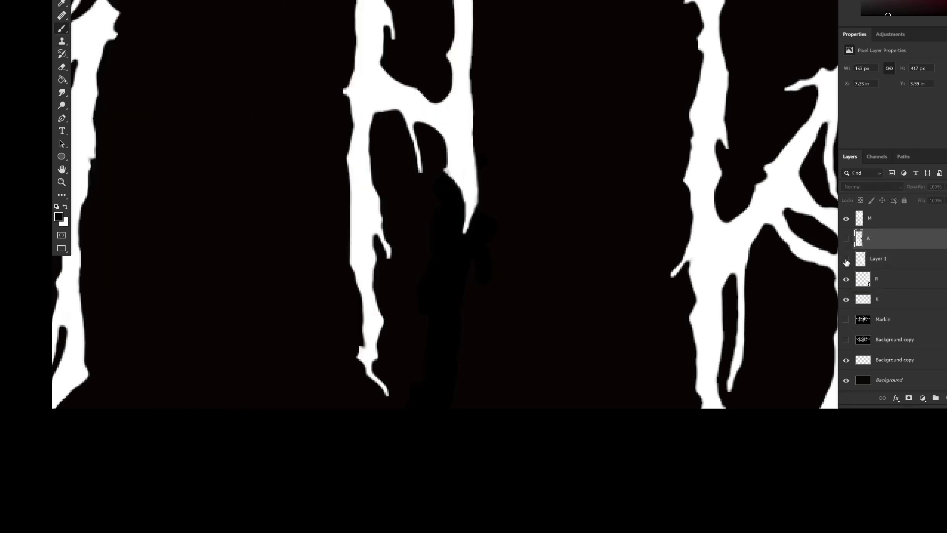
click(847, 280)
drag(846, 218, 846, 299)
click(847, 279)
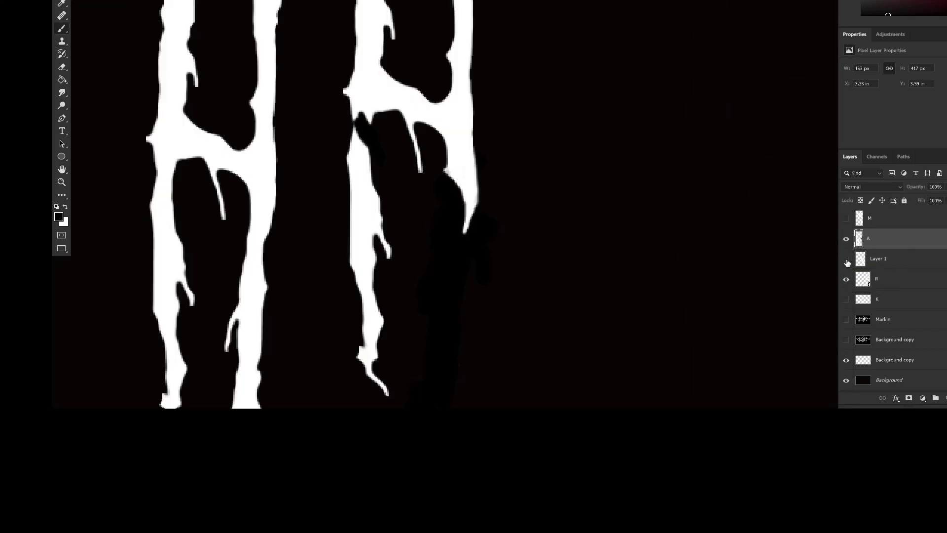
mouse_move(876, 242)
mouse_down()
mouse_move(888, 274)
mouse_move(881, 287)
mouse_move(888, 250)
mouse_up()
click(847, 279)
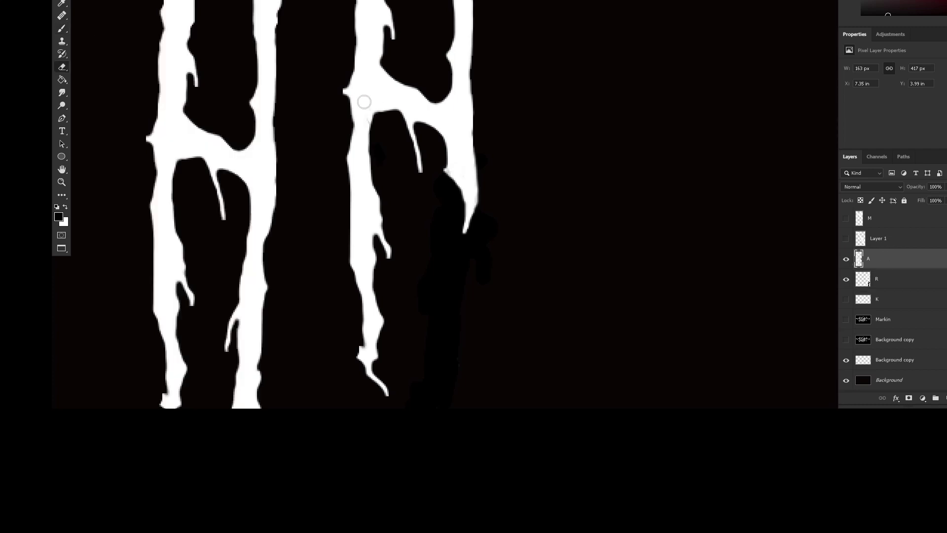
Isolate Layer 1 to erase the stray white fragment beside the diagonal leg, and place the layer directly above layer R.
click(847, 258)
click(847, 238)
click(879, 238)
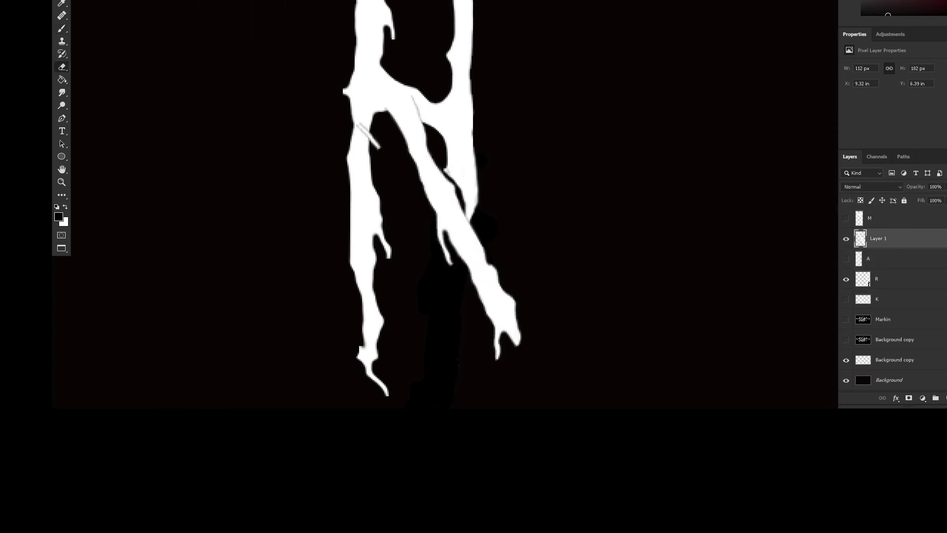
click(847, 279)
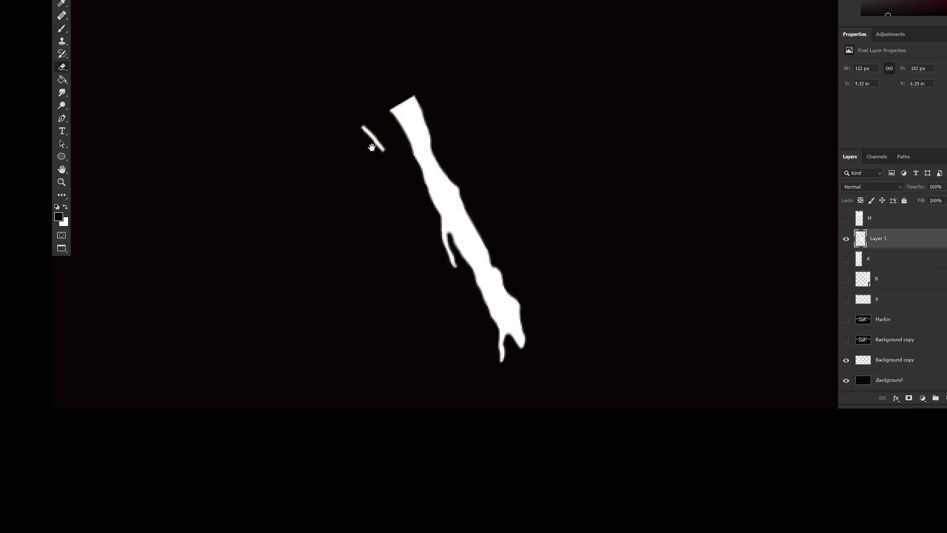
drag(366, 129, 383, 149)
click(846, 279)
drag(903, 242, 901, 265)
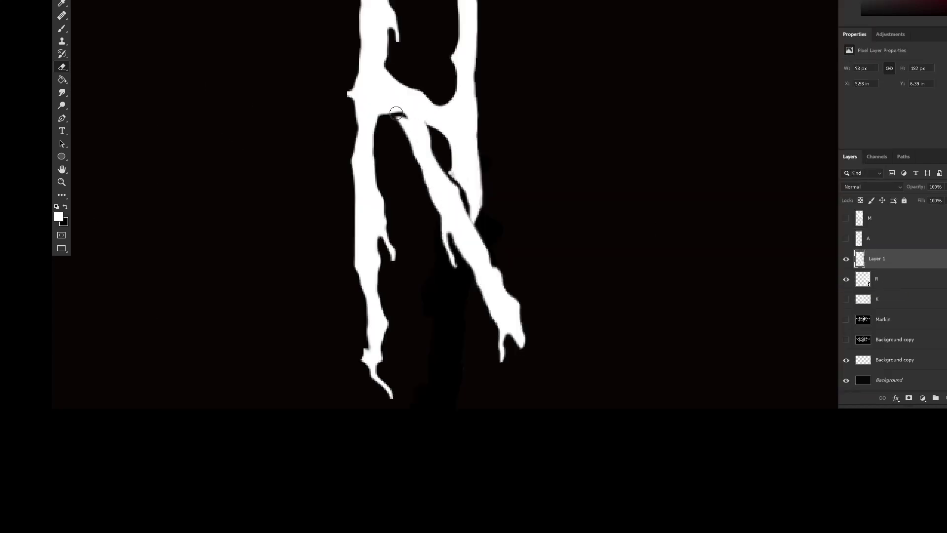
Hide the Background layer, select the black painted areas on layer R and delete them.
click(847, 380)
click(847, 279)
click(846, 280)
click(846, 259)
click(896, 279)
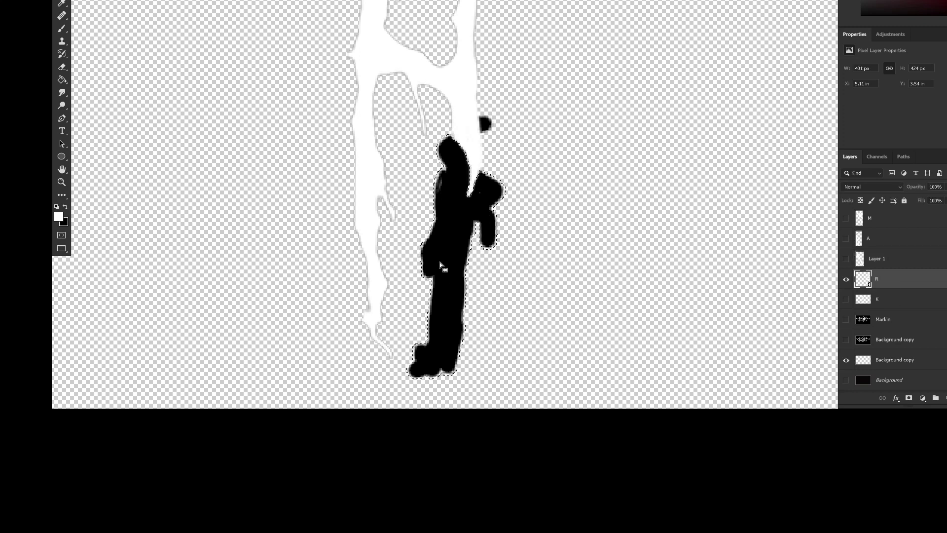
Show Layer 1 and erase the leftover white stem and spike below the R's bowl on layer R.
click(847, 259)
click(888, 259)
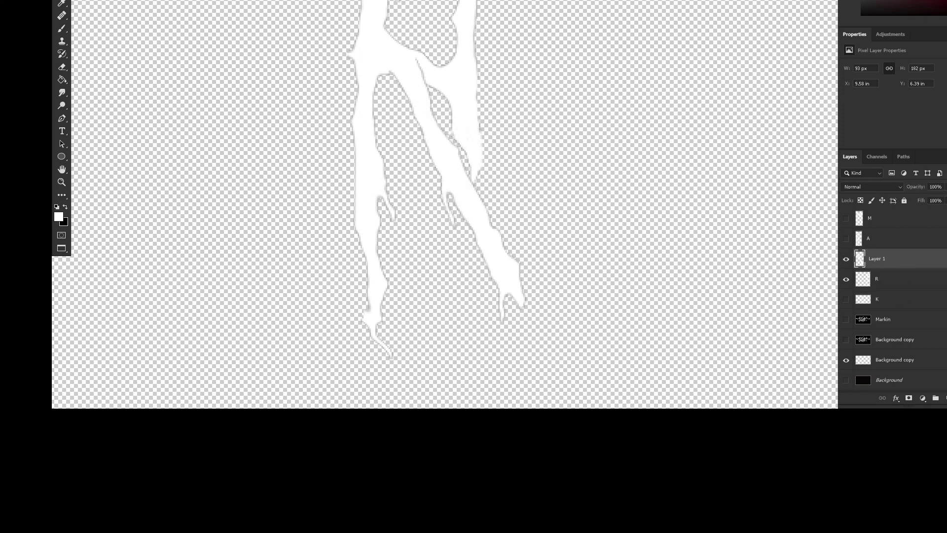
click(917, 276)
scroll(642, 298, down, 2)
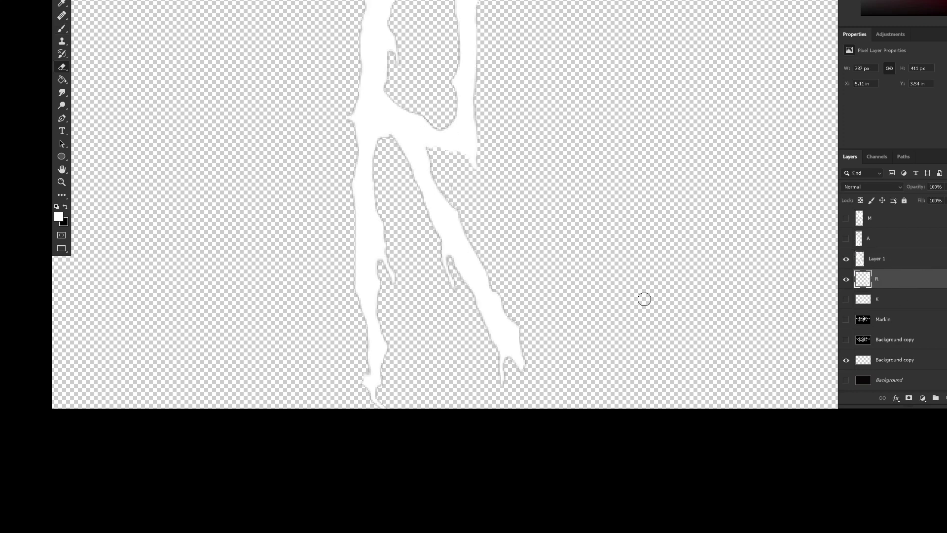
Paint a white extension on the diagonal leg's outer toe on Layer 1 and show the Background layer again.
click(881, 261)
right_click(548, 136)
key(Escape)
key(b)
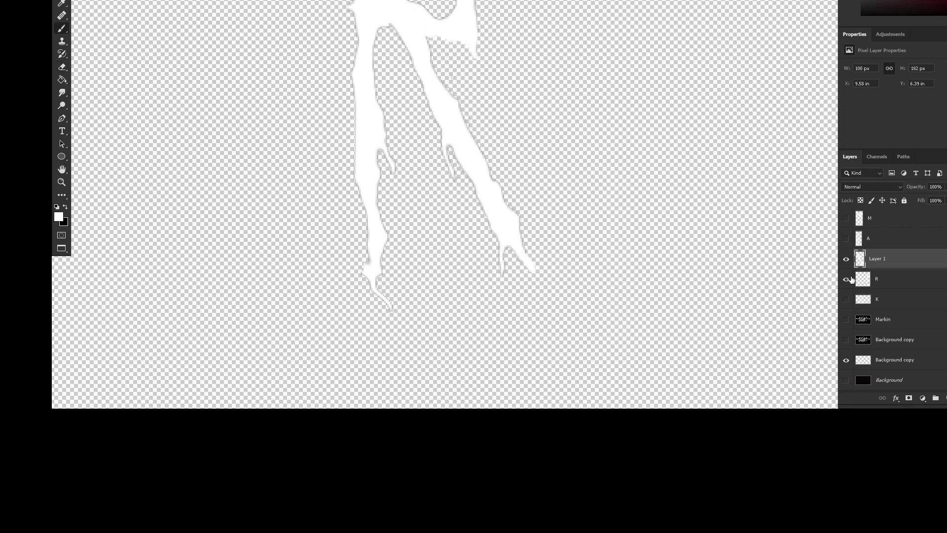
click(847, 380)
right_click(528, 262)
key(Escape)
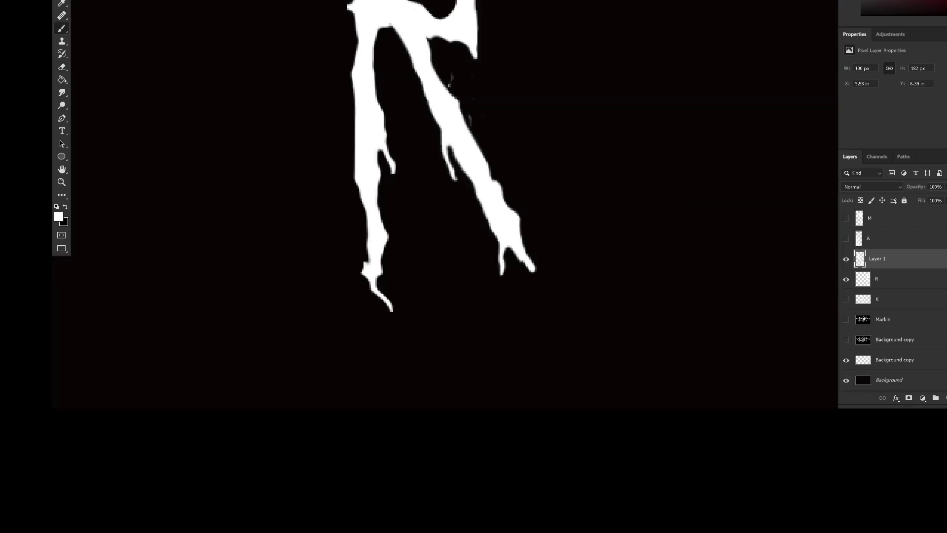
Paint black over the leftover white specks beside the diagonal leg on layer R.
click(846, 259)
click(889, 279)
click(846, 258)
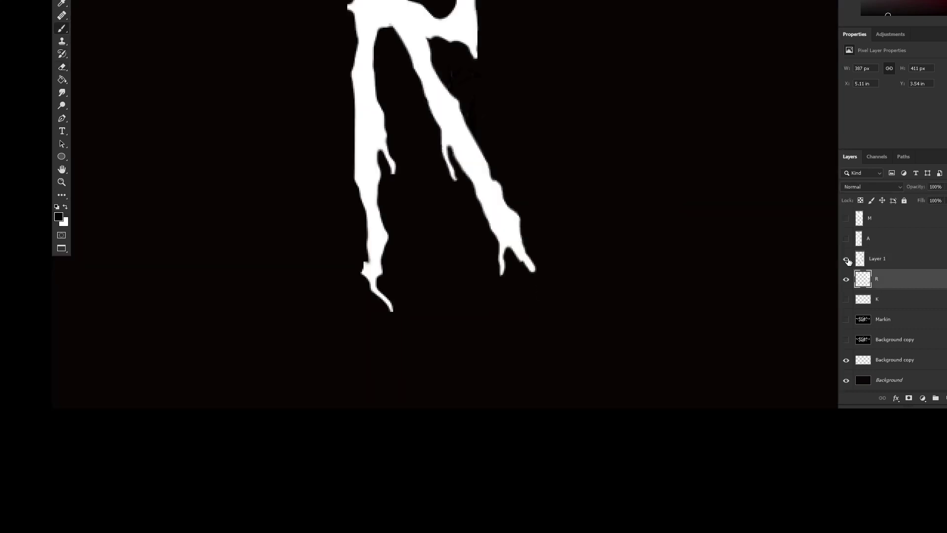
Paint thin white tendrils on Layer 1 at the toe, crossbar and bowl of the R.
click(884, 259)
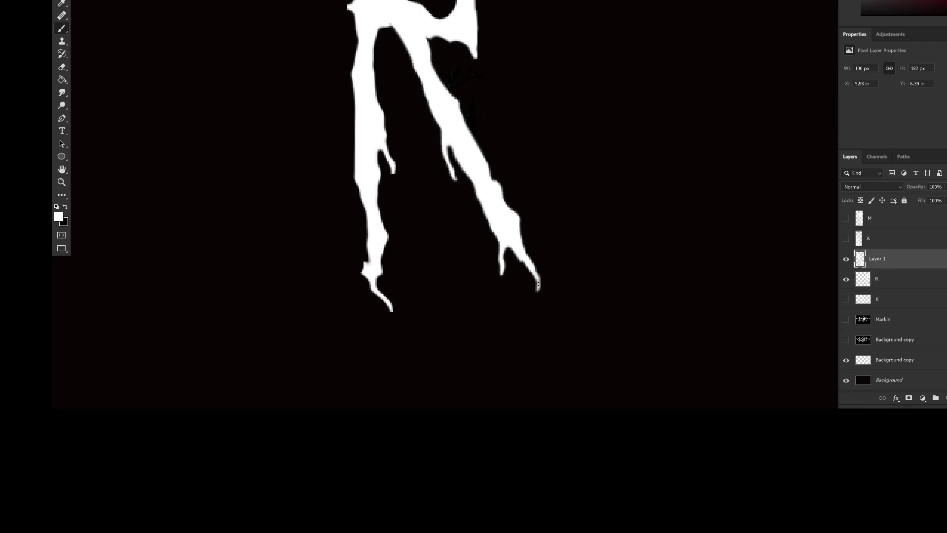
drag(394, 172, 394, 170)
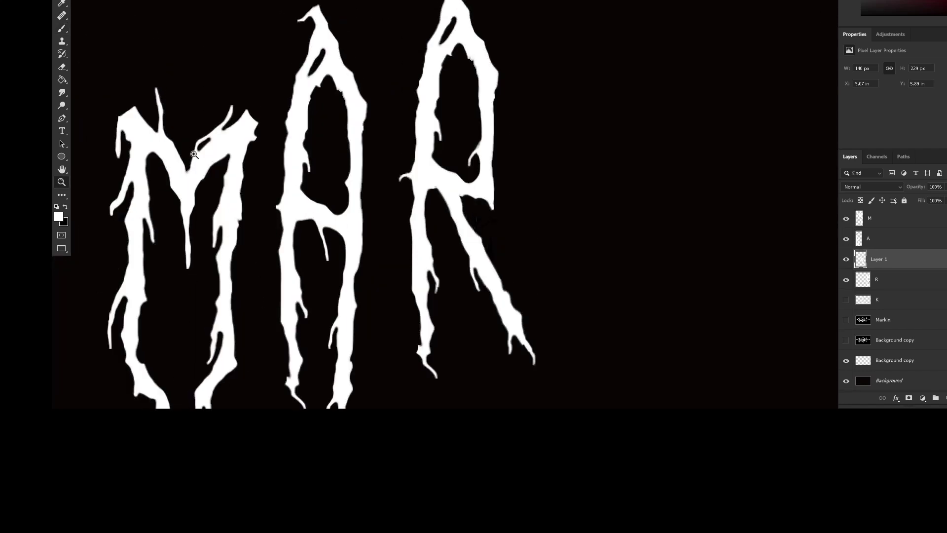
key(alt+f)
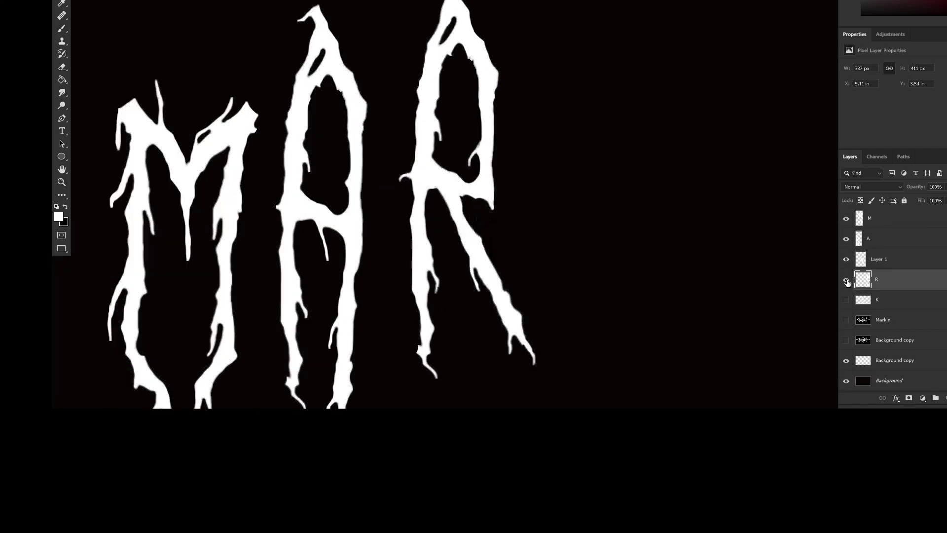
Hide the letter layers, then group Layer 1 with layer R and name the group R.
drag(846, 259, 846, 218)
right_click(886, 269)
click(819, 43)
double_click(884, 254)
text(R)
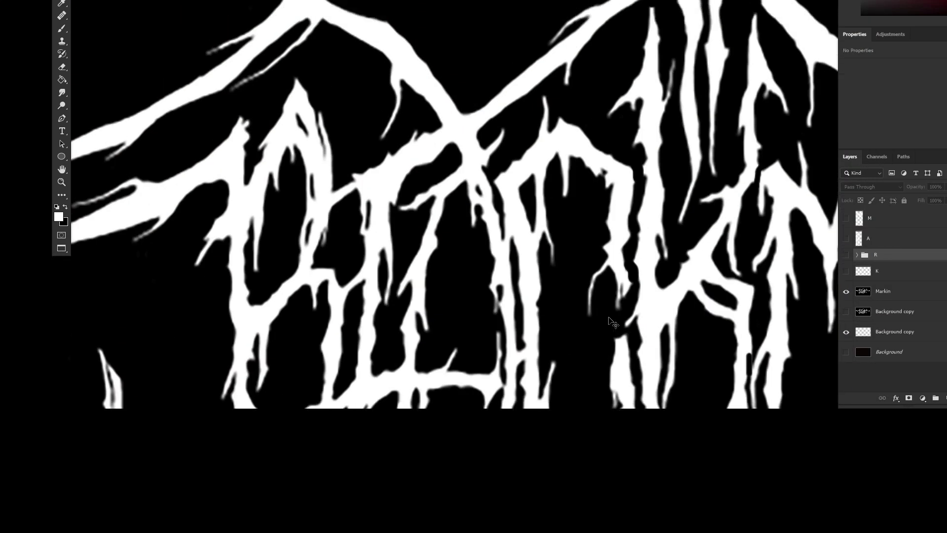
Paint black on the Markin layer to separate the left roof-shaped ornament from the adjoining strokes and lettering.
click(883, 291)
key(x)
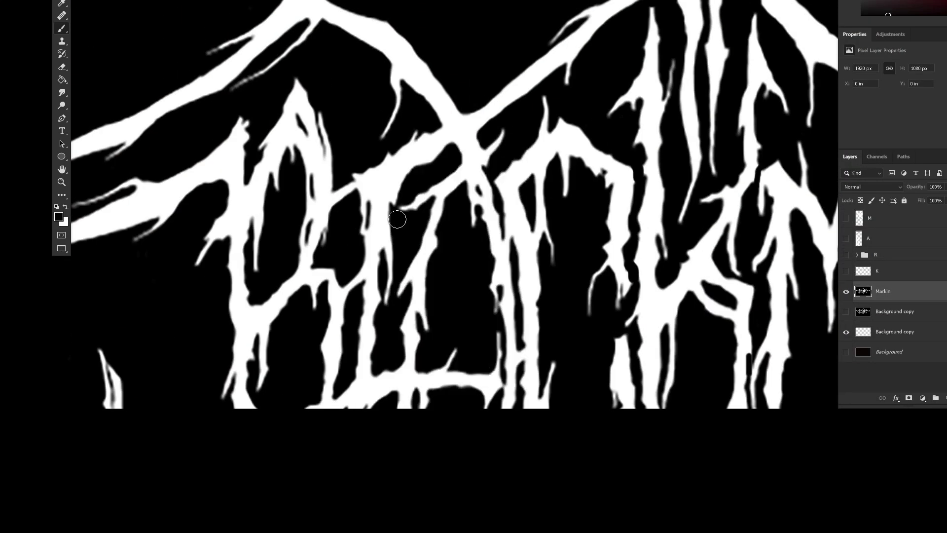
scroll(574, 341, up, 1)
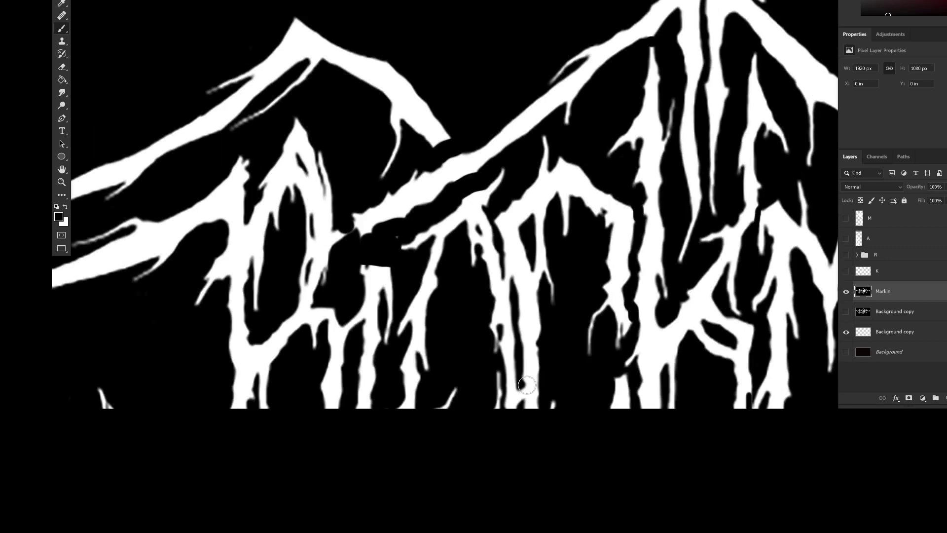
scroll(574, 341, down, 5)
right_click(592, 133)
key(Escape)
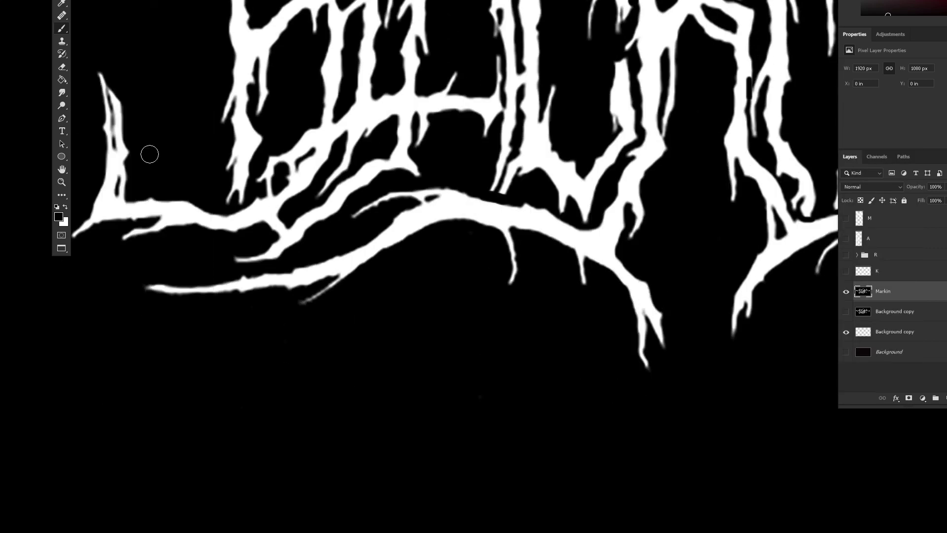
Separate the right roof-shaped ornament from the neighbouring letters with black paint on the Markin layer.
scroll(717, 381, down, 3)
drag(717, 380, 577, 250)
scroll(434, 222, up, 2)
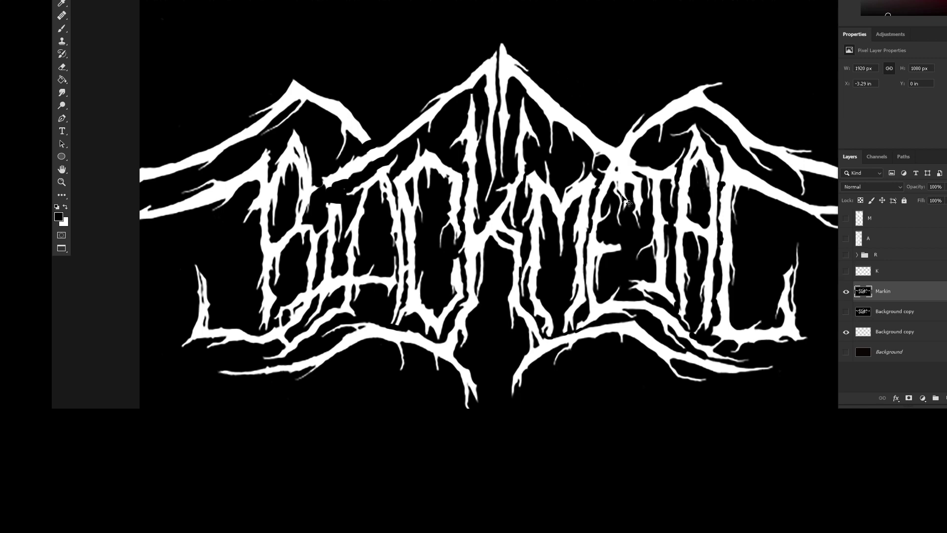
key(z)
click(624, 200)
drag(707, 168, 657, 214)
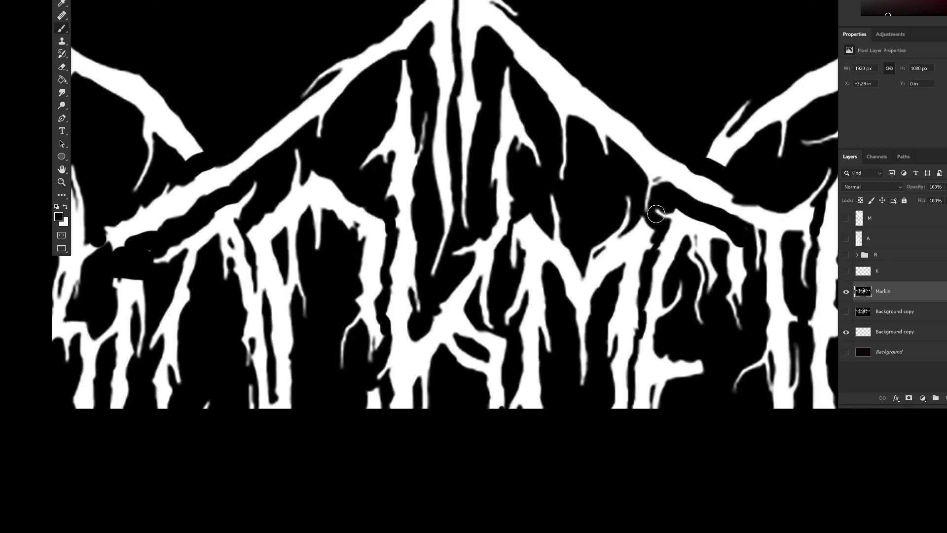
Select the left roof-shaped ornament on the Markin layer and copy it to a new layer.
click(434, 13)
right_click(434, 12)
click(492, 190)
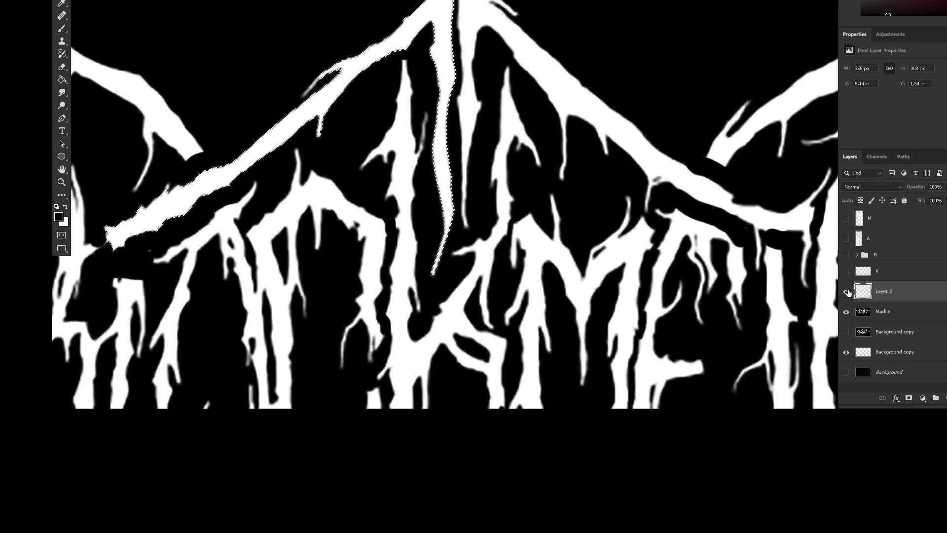
Copy the right roof-shaped ornament to its own layer and name the ornament layers "right or" and "left orna".
right_click(638, 152)
click(661, 332)
click(846, 321)
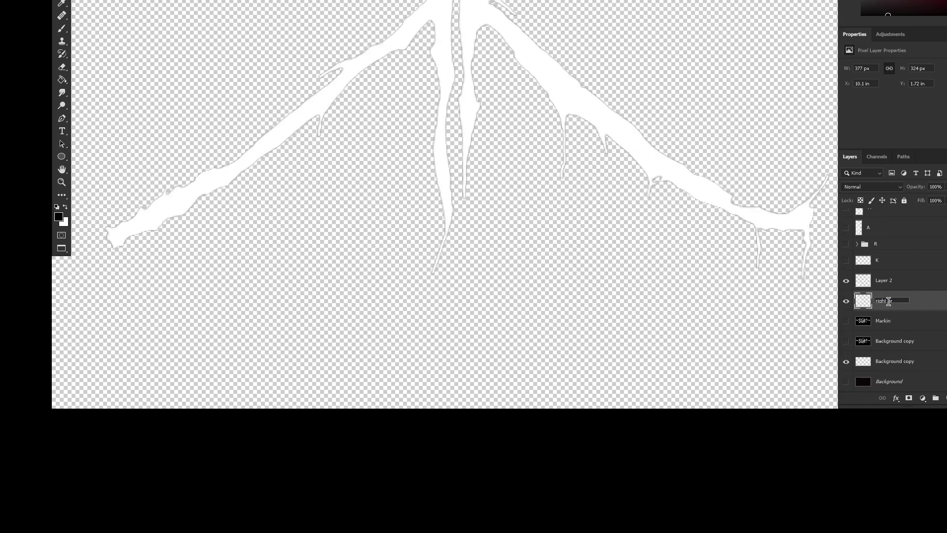
double_click(883, 280)
text(left orna)
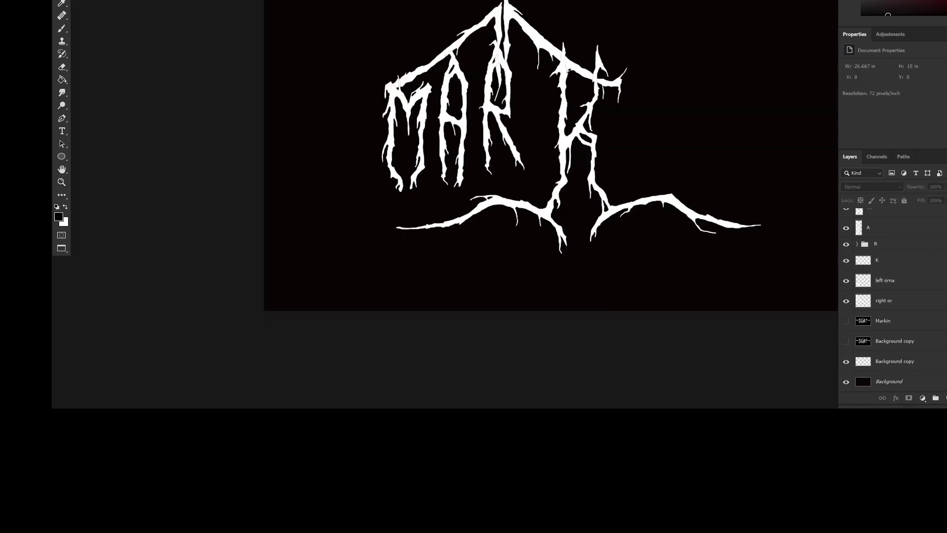
Display the grid over the whole canvas.
right_click(63, 41)
right_click(62, 105)
click(61, 183)
click(558, 228)
right_click(557, 228)
click(573, 227)
key(ctrl+apostrophe)
Move both roof-shaped ornaments so their peaks meet above the K, and place the R beside the K.
drag(513, 188, 496, 202)
click(395, 69)
drag(474, 54, 563, 54)
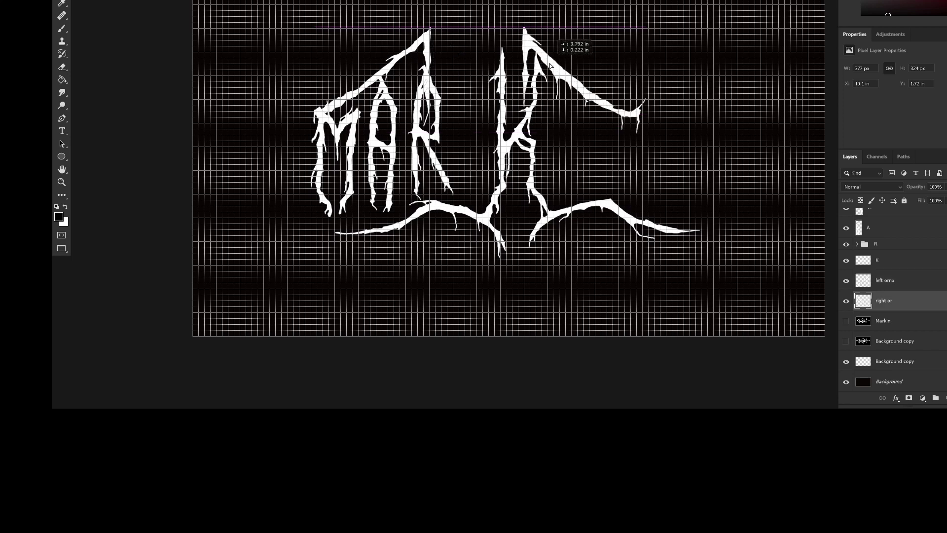
drag(432, 34, 514, 27)
drag(417, 134, 458, 143)
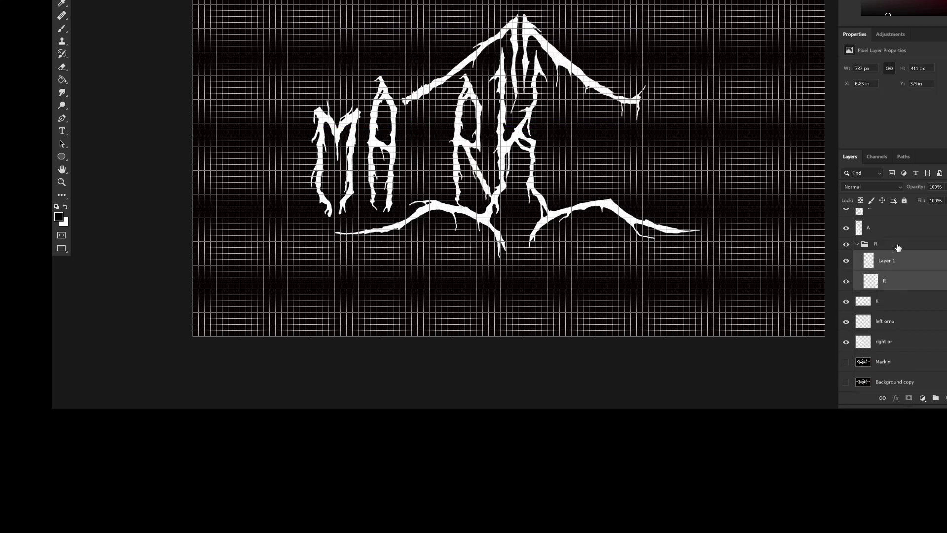
Move the A and the M closer to the R so the letters read MARK, and hide the grid.
right_click(409, 169)
key(Escape)
drag(383, 143, 430, 142)
drag(338, 135, 376, 129)
key(ctrl+apostrophe)
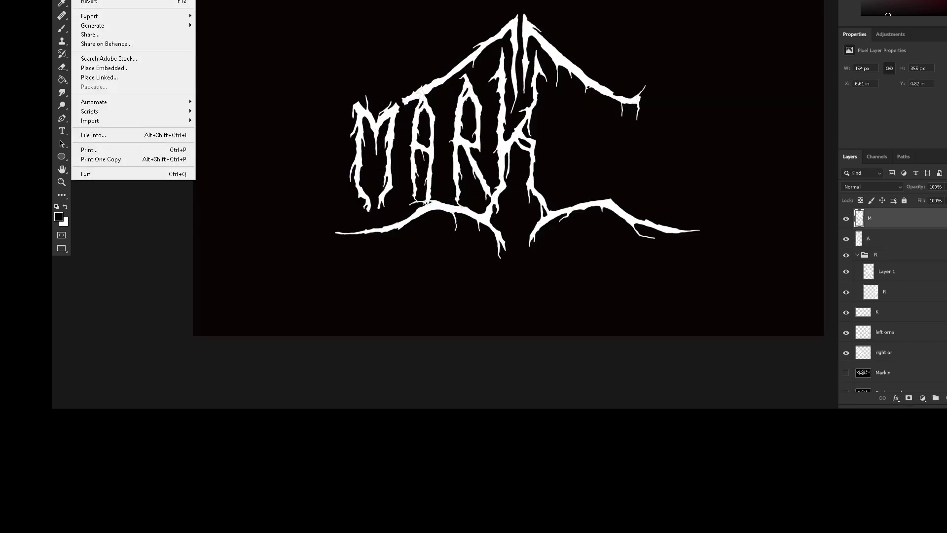
Duplicate the M layer as N and place the copy at the far right end of the logo.
right_click(746, 215)
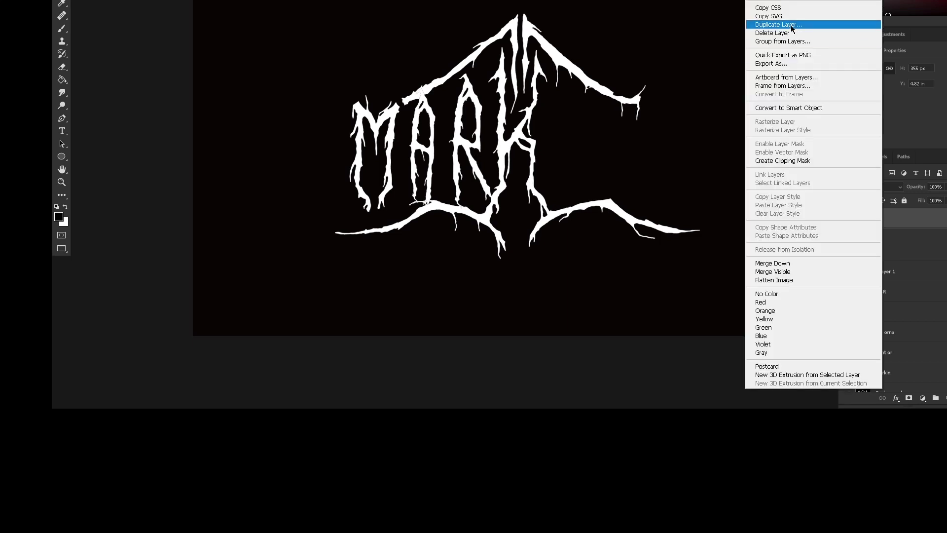
click(791, 25)
key(Return)
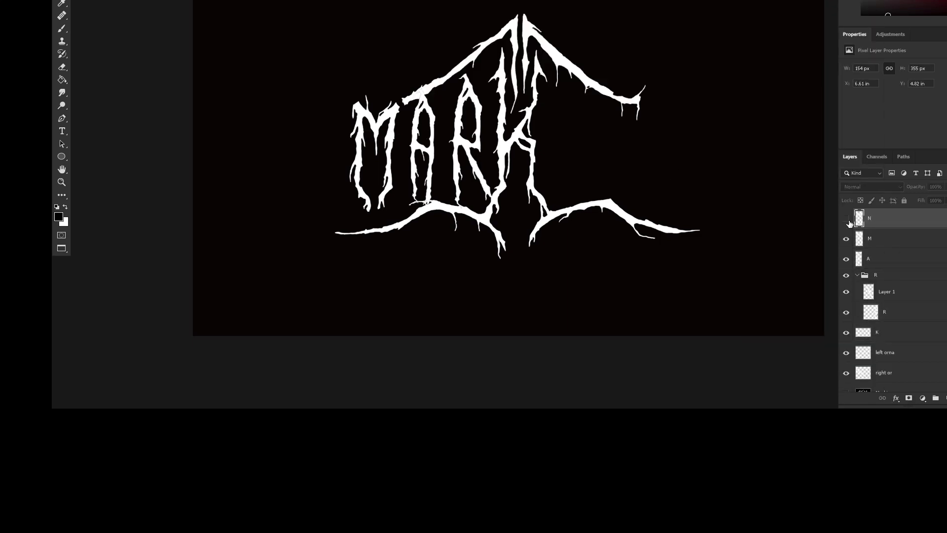
drag(363, 109, 660, 113)
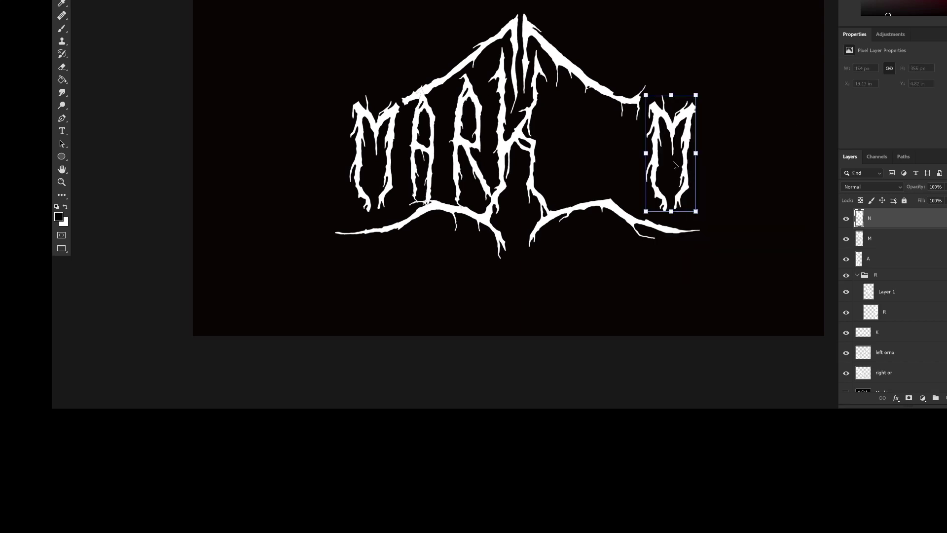
Paint out the inner right diagonal of the copied M in black, and copy its upper left stroke to a new layer.
key(m)
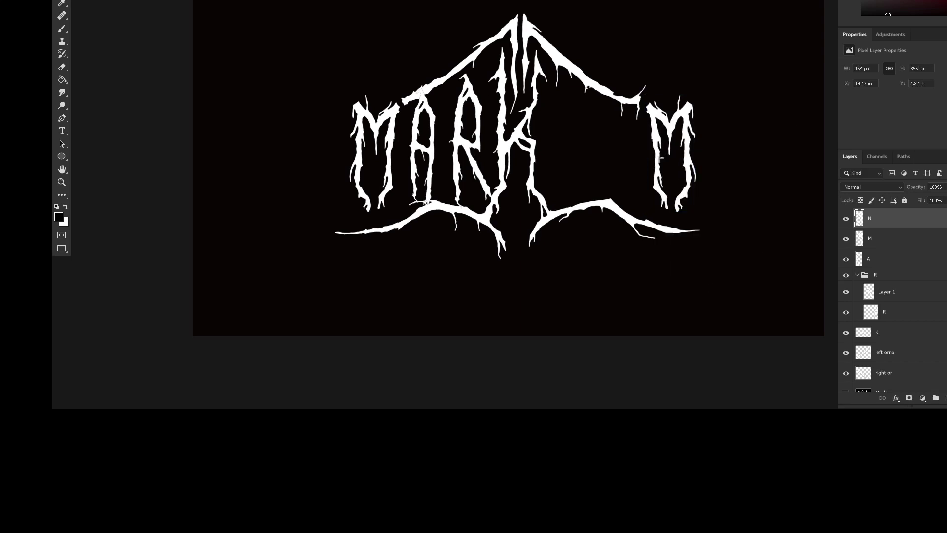
click(636, 175)
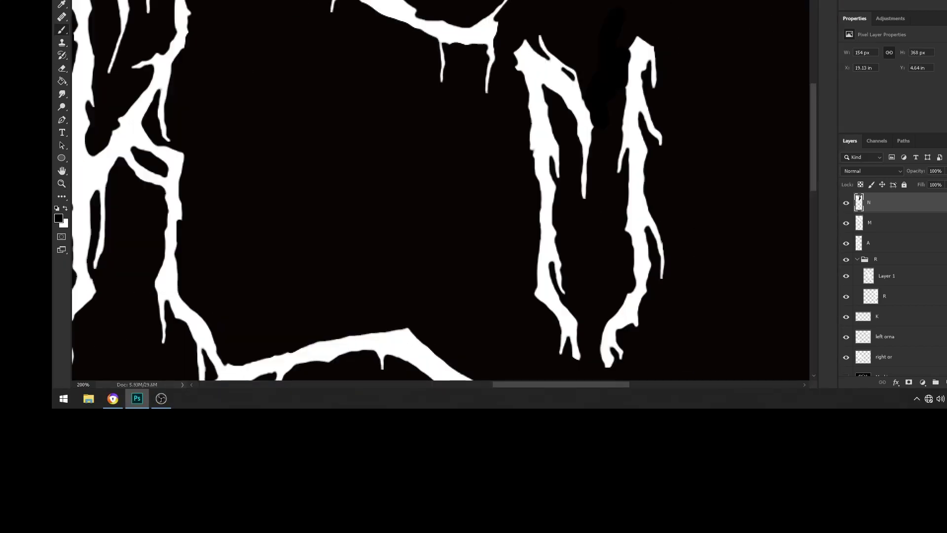
drag(595, 30, 540, 229)
key(ctrl+j)
Create a layer group named N and delete the black paint from Layer 2 and the N letter layer.
right_click(857, 182)
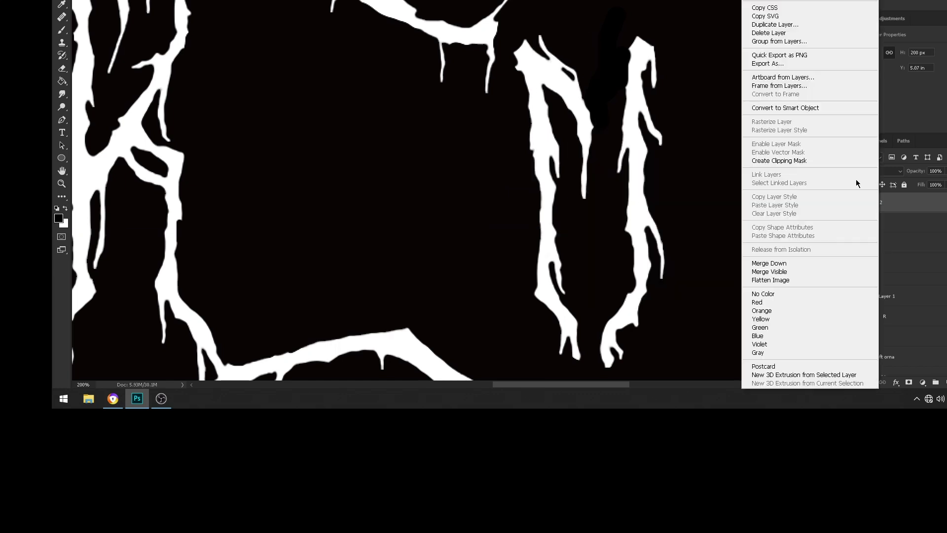
double_click(887, 204)
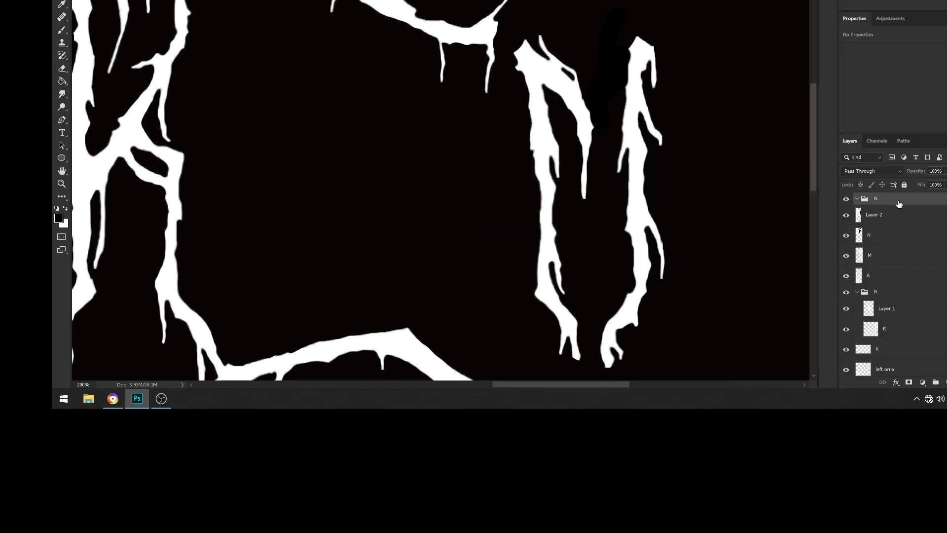
click(846, 235)
right_click(587, 90)
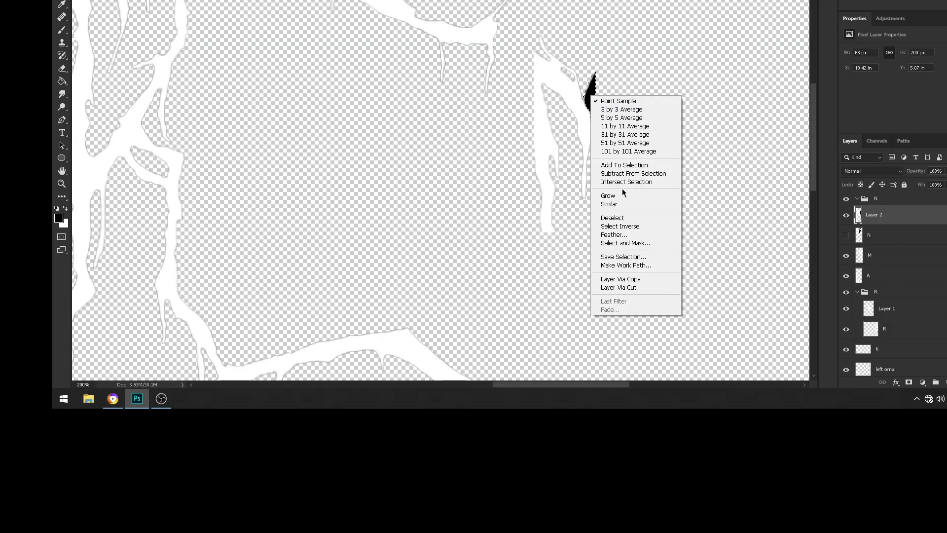
key(Escape)
click(847, 236)
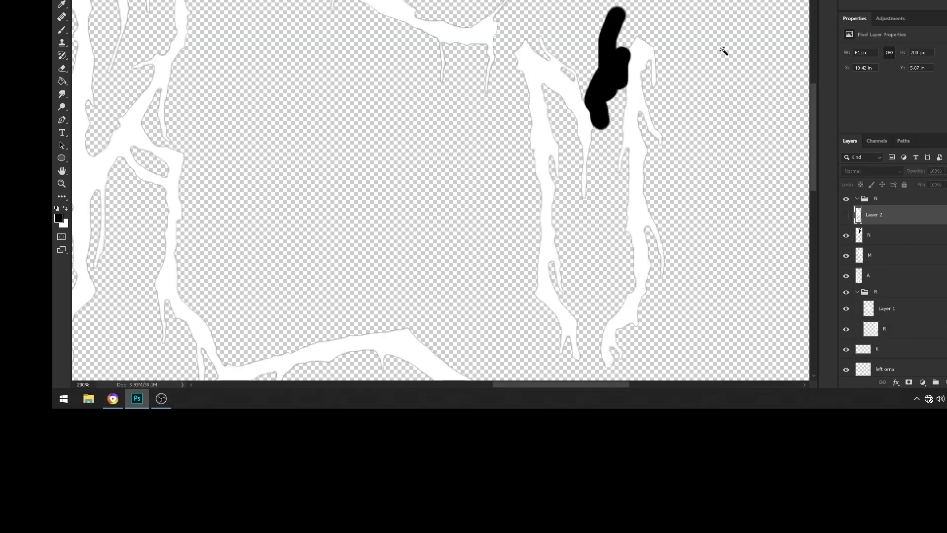
click(847, 214)
Flip the Layer 2 stroke vertically and horizontally, and place it as the diagonal joining the N's two stems.
click(846, 235)
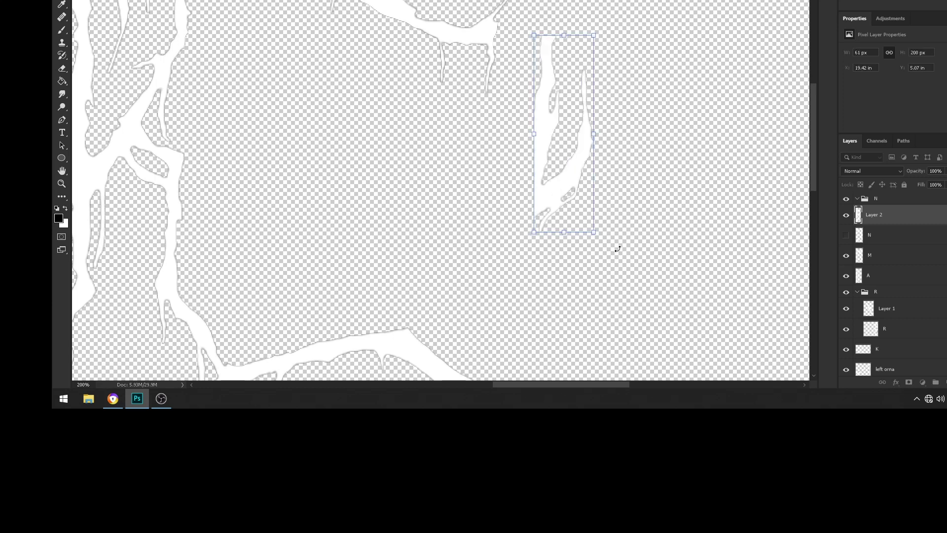
click(846, 235)
mouse_move(583, 169)
mouse_down()
mouse_move(619, 173)
mouse_move(622, 289)
mouse_up()
key(e)
right_click(620, 135)
key(Escape)
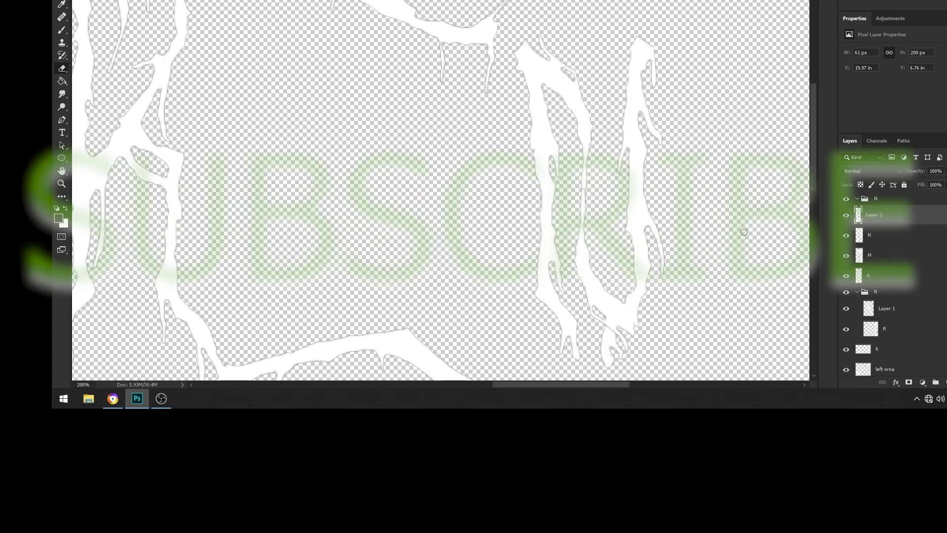
Move Layer 2 and the N letter layer into the N group, with Layer 2 above the letter.
click(857, 199)
click(857, 199)
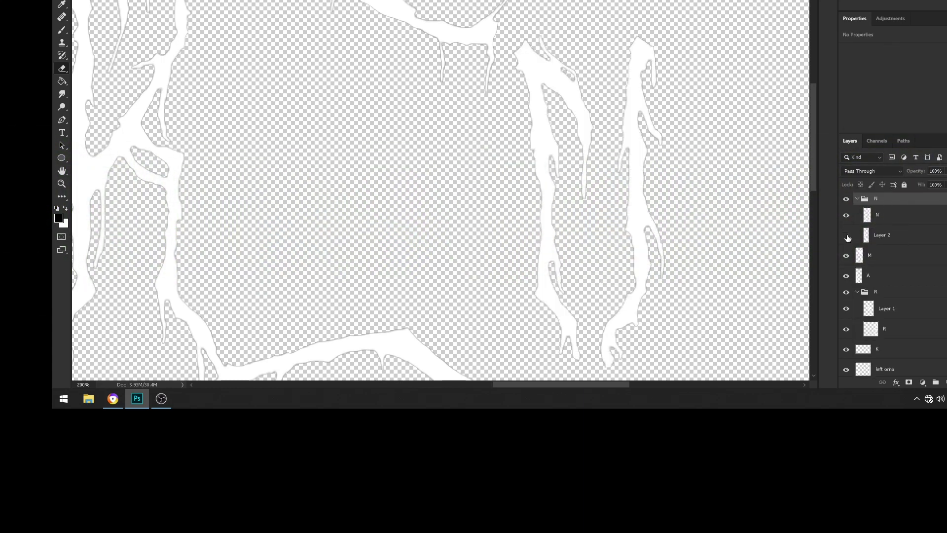
key(z)
drag(612, 212, 683, 212)
key(e)
right_click(469, 134)
key(Escape)
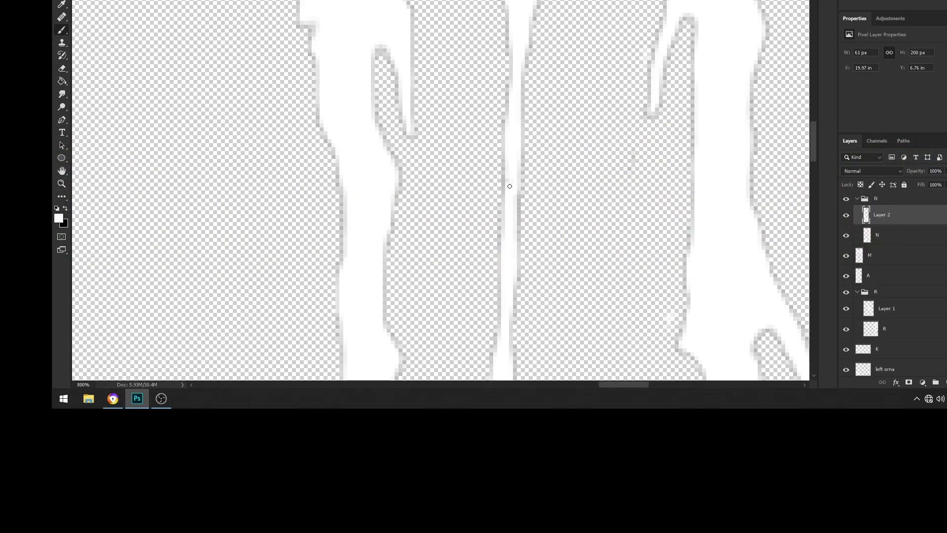
Refine the upper part of the N's diagonal on Layer 2, checking the piece with the N letter layer hidden.
key(alt+e)
key(Escape)
key(x)
key(ctrl+plus)
scroll(355, 118, down, 5)
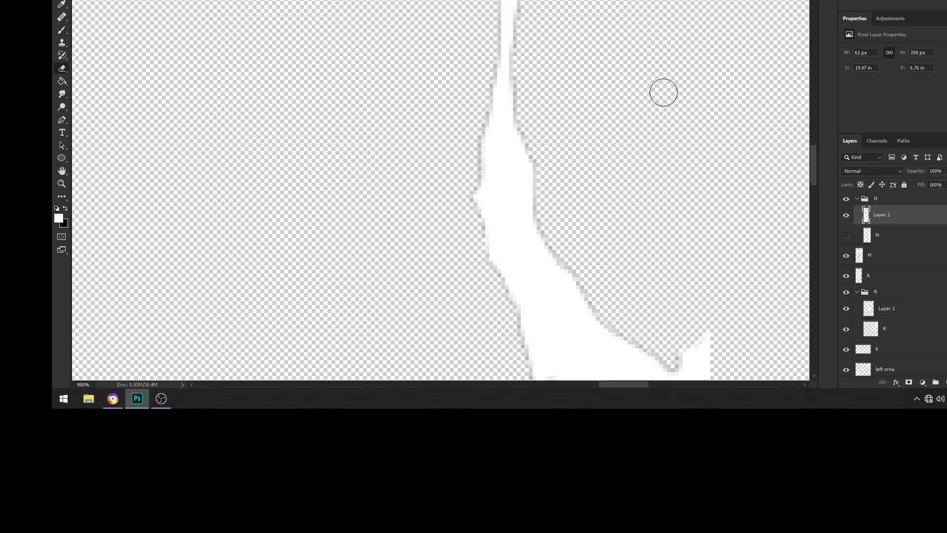
click(846, 235)
scroll(770, 237, down, 4)
key(alt+bracketleft)
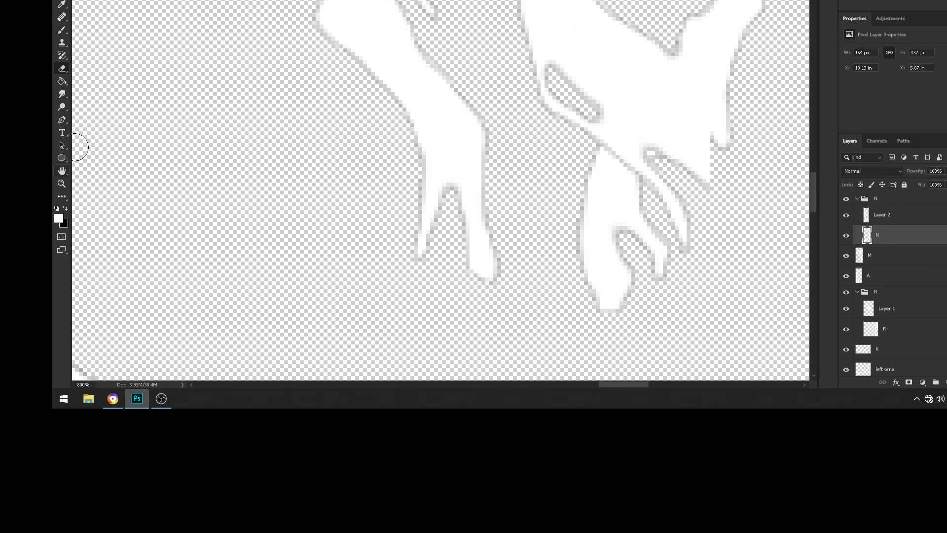
Fill and trim the join between the N's diagonal and the foot of its right stem with white paint.
key(b)
key(alt+bracketright)
right_click(618, 135)
key(Escape)
scroll(644, 194, down, 3)
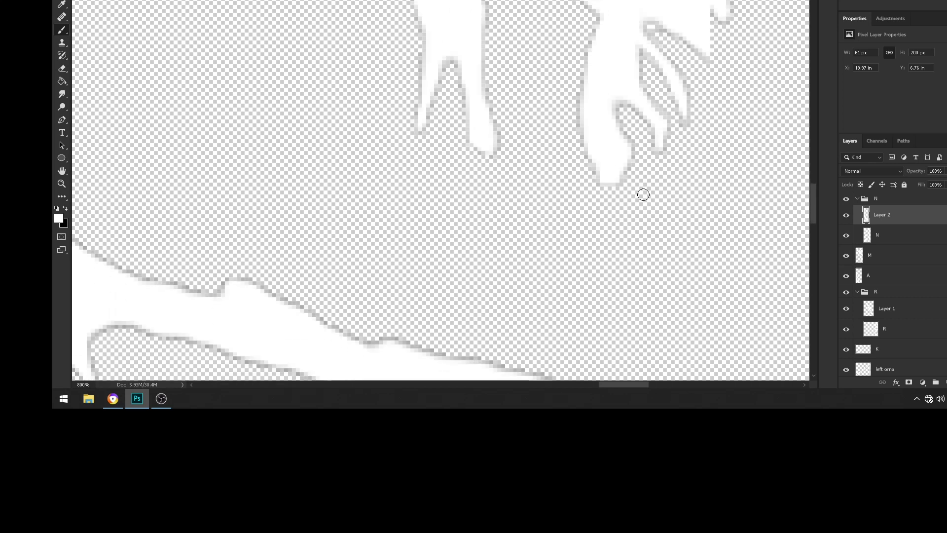
Duplicate Layer 2 and rotate the copy to form a curved horn for the top of the N's right stem.
scroll(644, 194, up, 8)
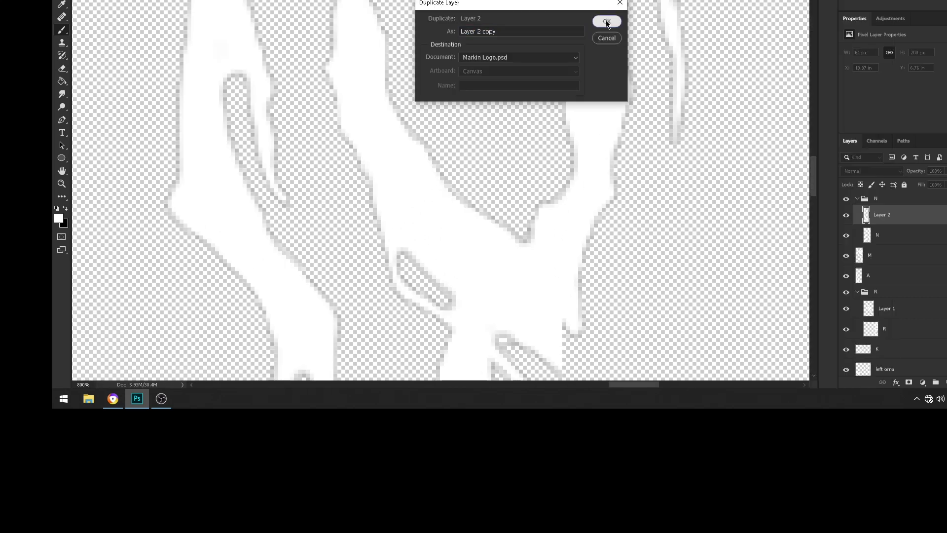
click(607, 23)
right_click(639, 324)
click(662, 349)
key(ctrl+t)
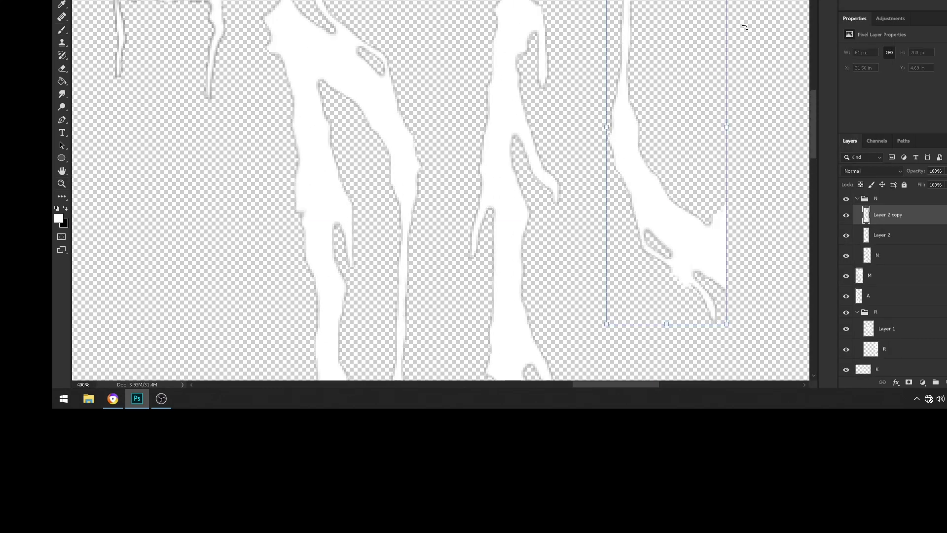
drag(745, 27, 637, 20)
key(Return)
Erase the horn's excess branches and blend its base smoothly into the N's right stem.
drag(532, 119, 507, 149)
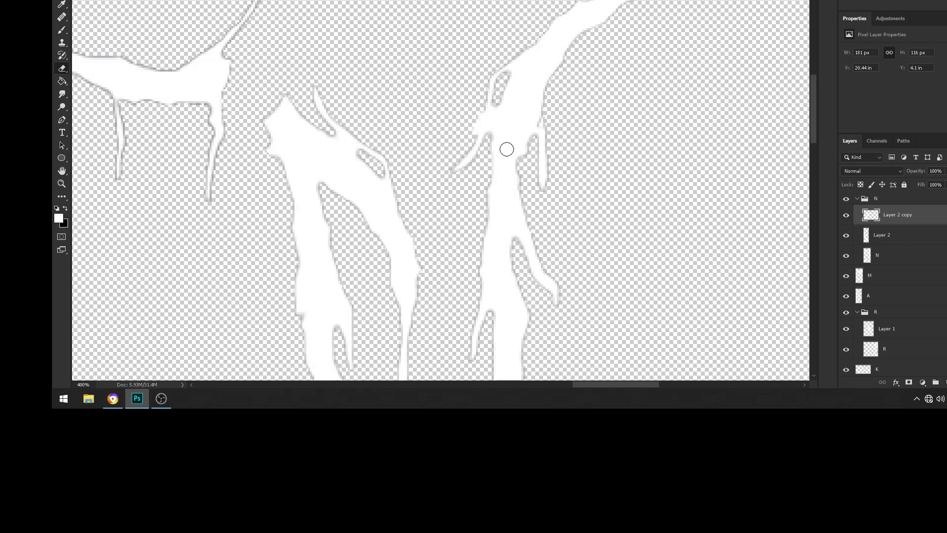
scroll(339, 194, up, 6)
key(b)
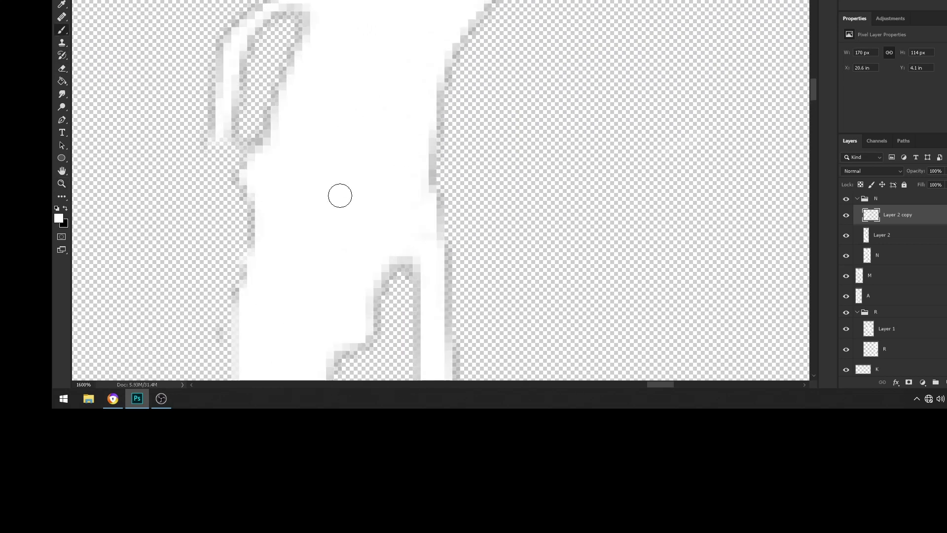
scroll(294, 193, down, 3)
right_click(410, 250)
click(429, 306)
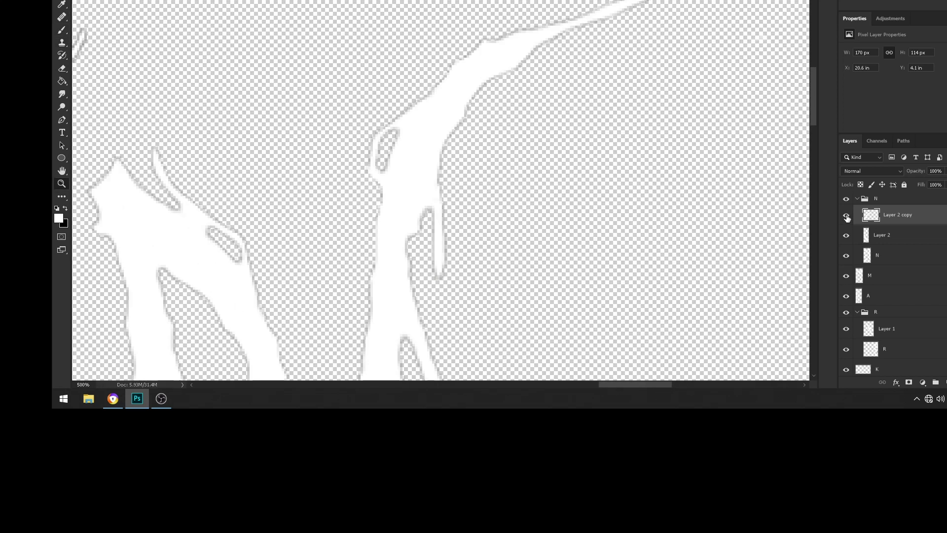
key(ctrl+z)
key(ctrl+shift+z)
key(b)
scroll(327, 191, down, 3)
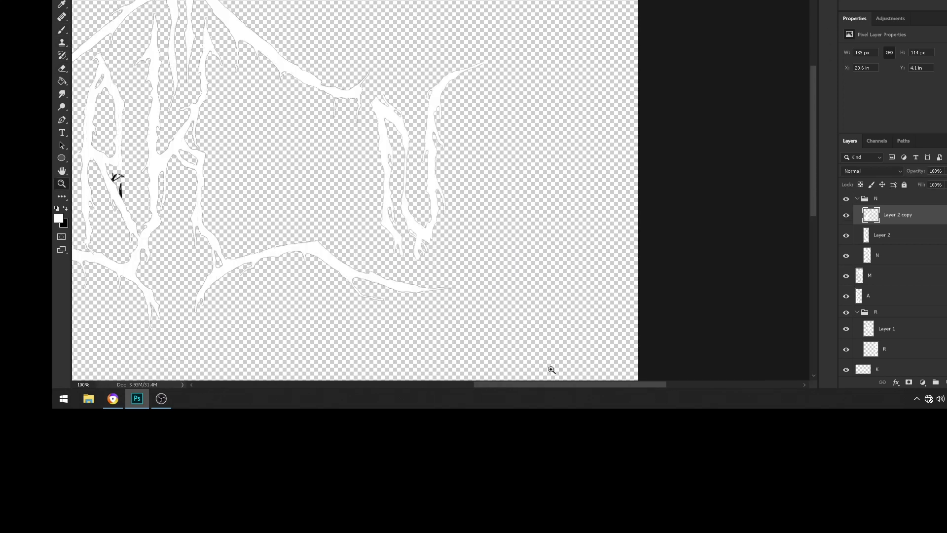
Erase the leftover black brush marks near the R's leg from the R layer, using Layer 1's visibility to expose them.
scroll(328, 180, up, 3)
click(846, 235)
click(846, 236)
click(846, 328)
click(898, 349)
key(e)
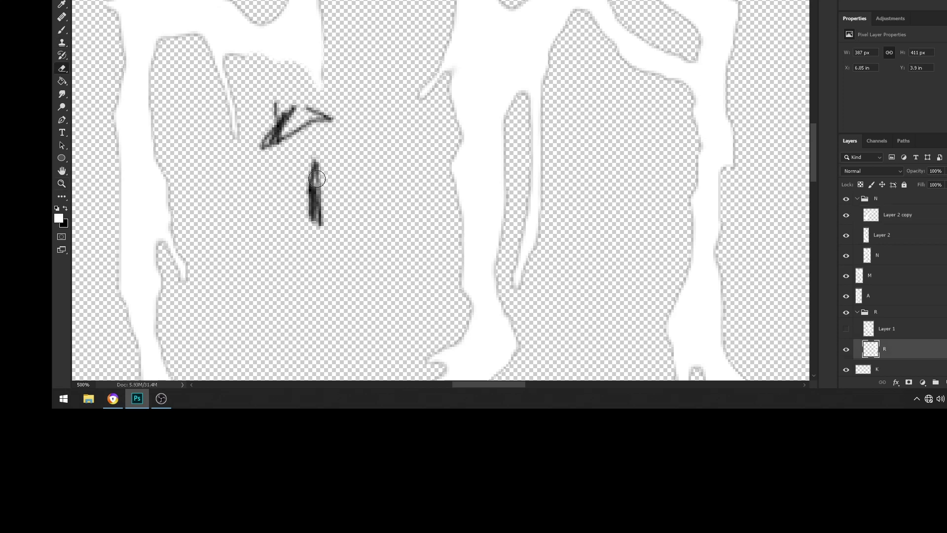
click(847, 328)
key(z)
scroll(163, 185, down, 5)
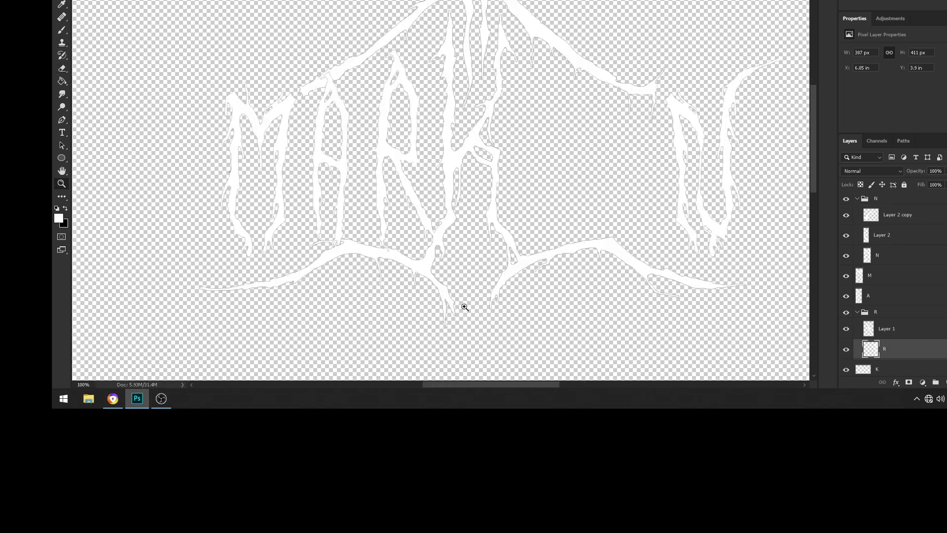
Erase the remaining stray black mark from the R layer with the M and A temporarily hidden, and show both letters again.
click(857, 199)
click(846, 215)
click(846, 235)
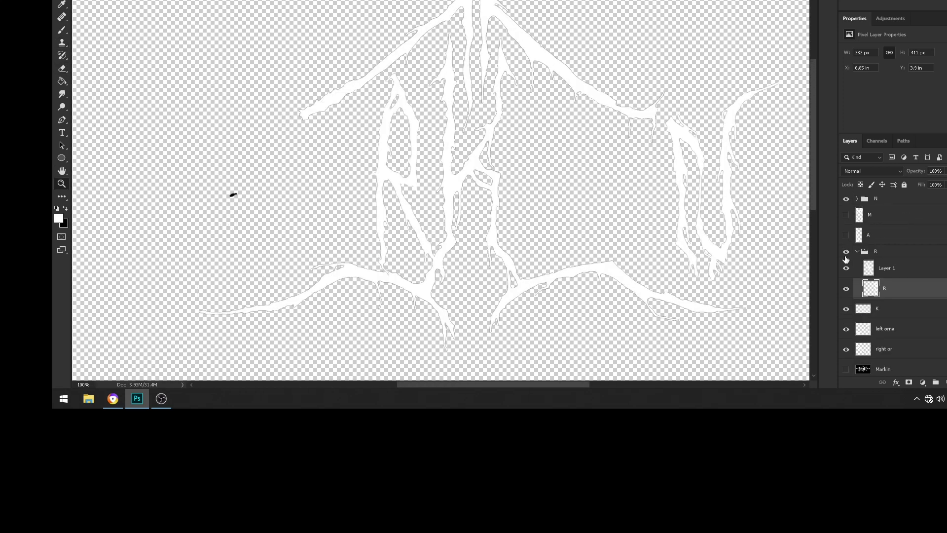
key(e)
key(ctrl+z)
key(ctrl+z)
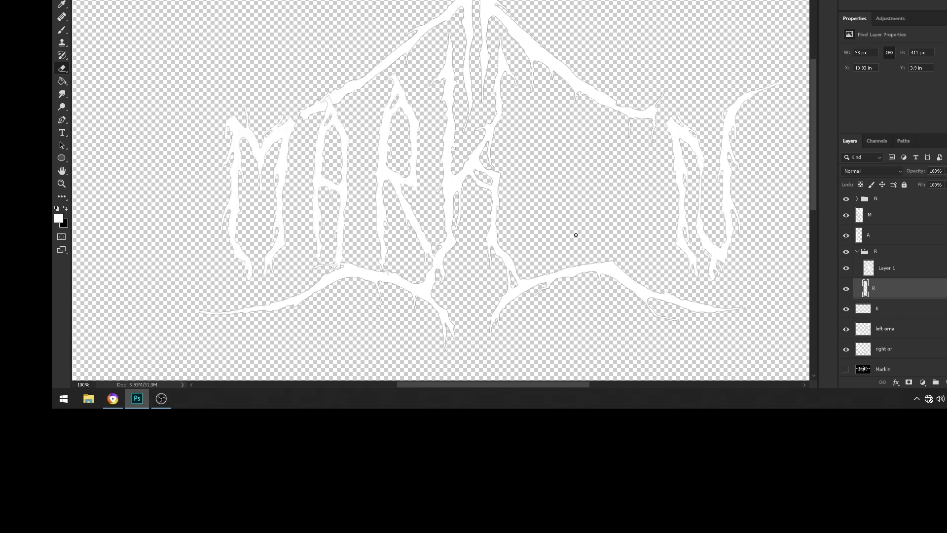
scroll(469, 233, down, 1)
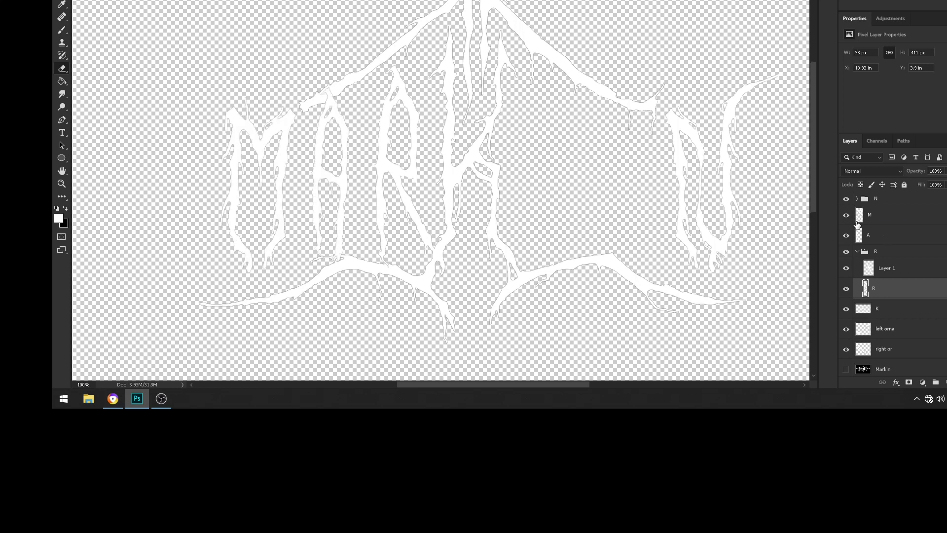
Put the M layer in its own group named M, and duplicate the N's horn layer as Layer 2 copy 2.
click(936, 382)
right_click(878, 220)
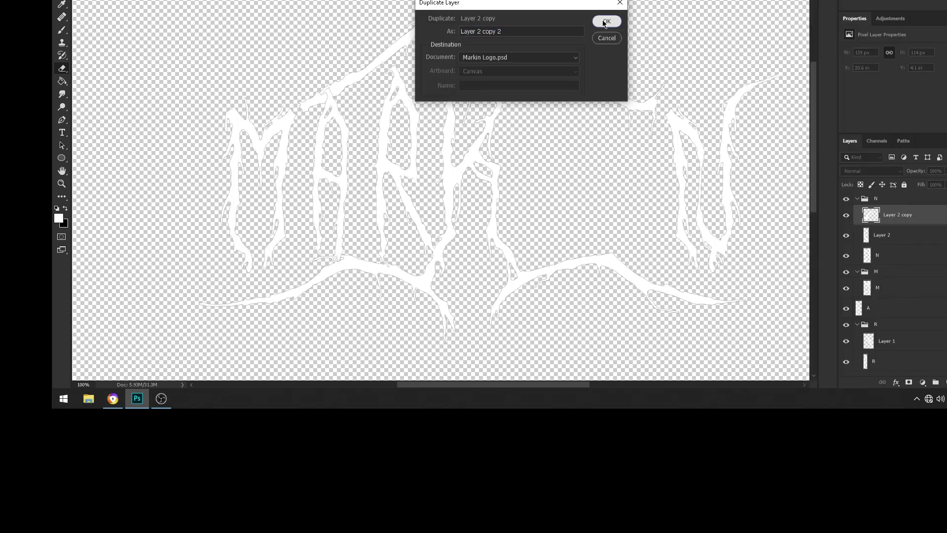
key(Return)
Mirror the duplicated horn onto the top of the M's left stem and erase the overlap, hiding the N group meanwhile.
click(847, 198)
drag(731, 111, 197, 91)
scroll(197, 90, up, 3)
drag(259, 32, 270, 57)
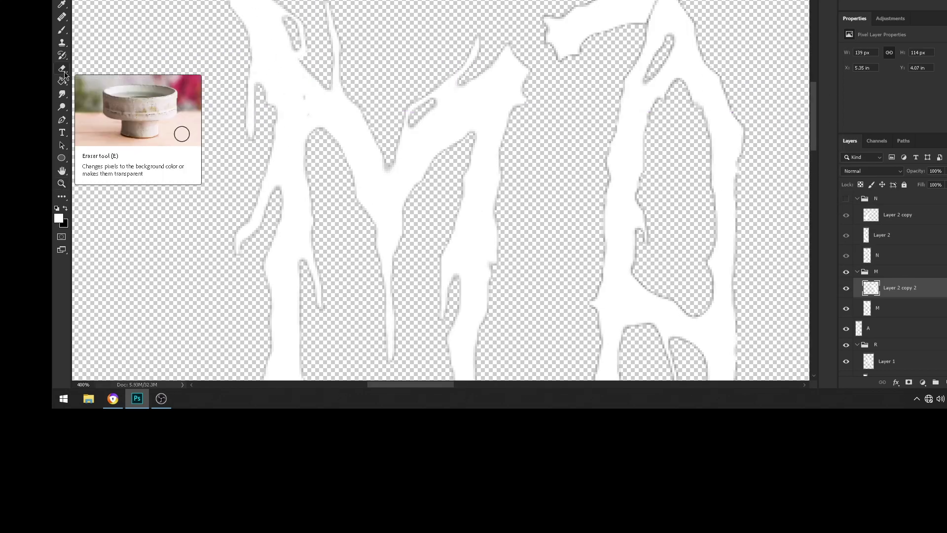
scroll(566, 235, down, 4)
click(846, 198)
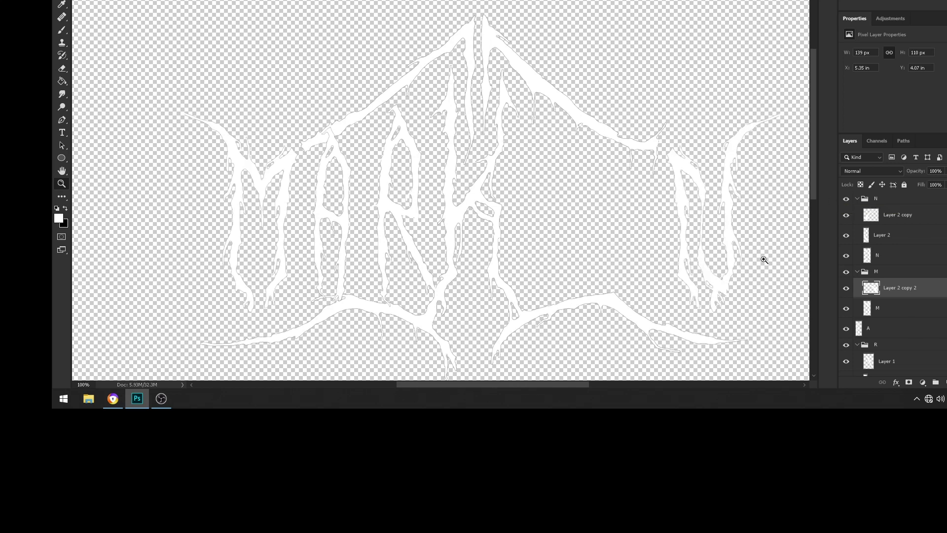
Make a circular selection around the lower end of the K's right leg and convert it to a work path.
scroll(408, 250, down, 1)
scroll(415, 244, down, 2)
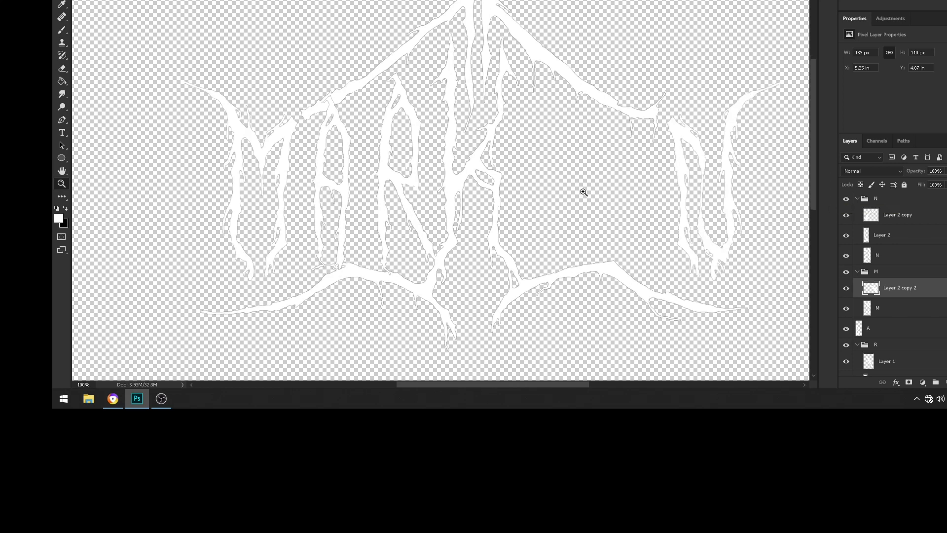
scroll(582, 198, down, 2)
scroll(437, 205, up, 4)
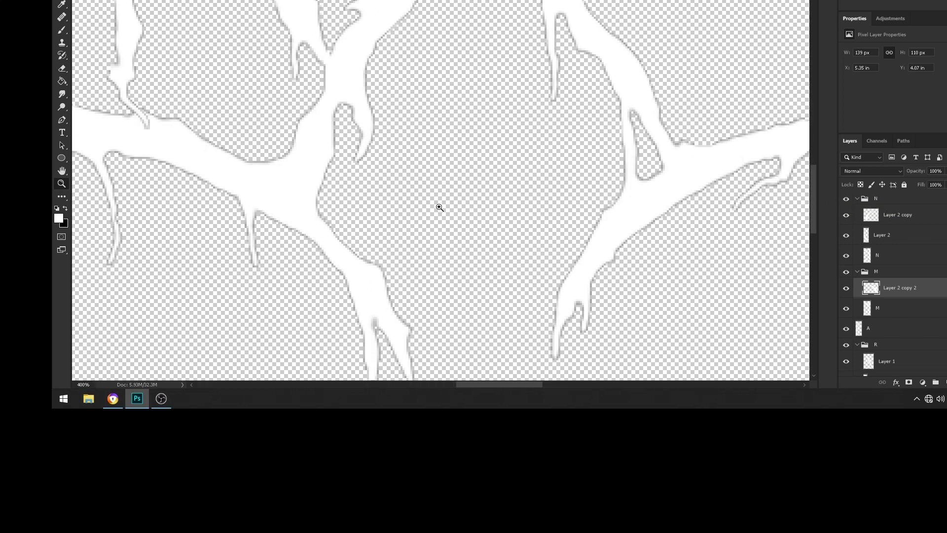
key(p)
drag(567, 223, 671, 345)
right_click(474, 136)
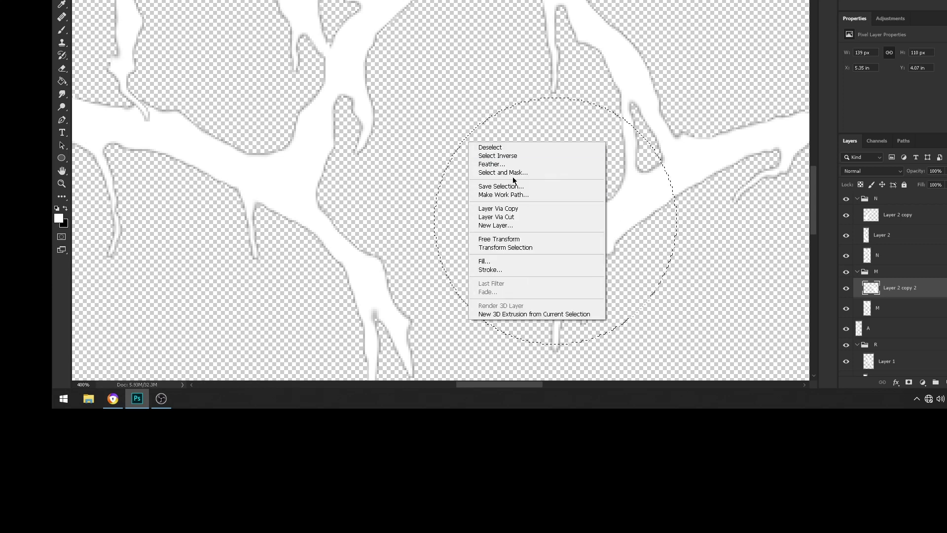
click(533, 195)
Stroke the circular path with the brush and move the resulting ring between the lower ends of the K's legs.
right_click(540, 121)
click(541, 99)
right_click(542, 99)
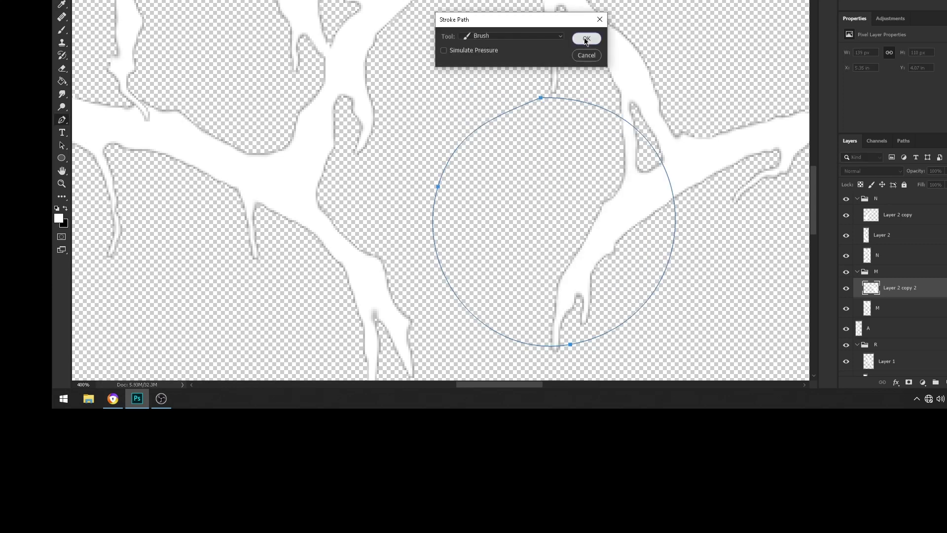
click(586, 36)
drag(486, 132, 409, 60)
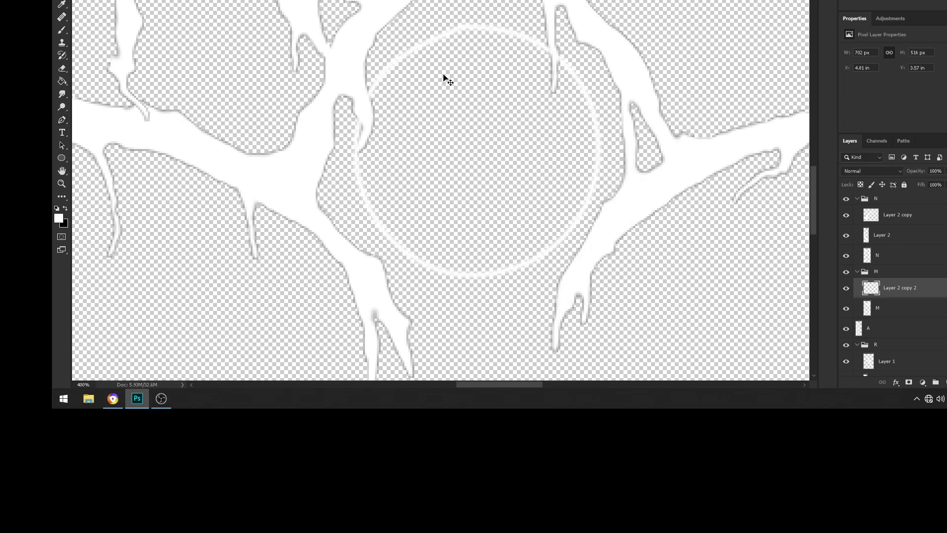
Put the ring layer, Layer 2 copy 2, in its own group named pentagram.
key(ctrl+g)
double_click(891, 213)
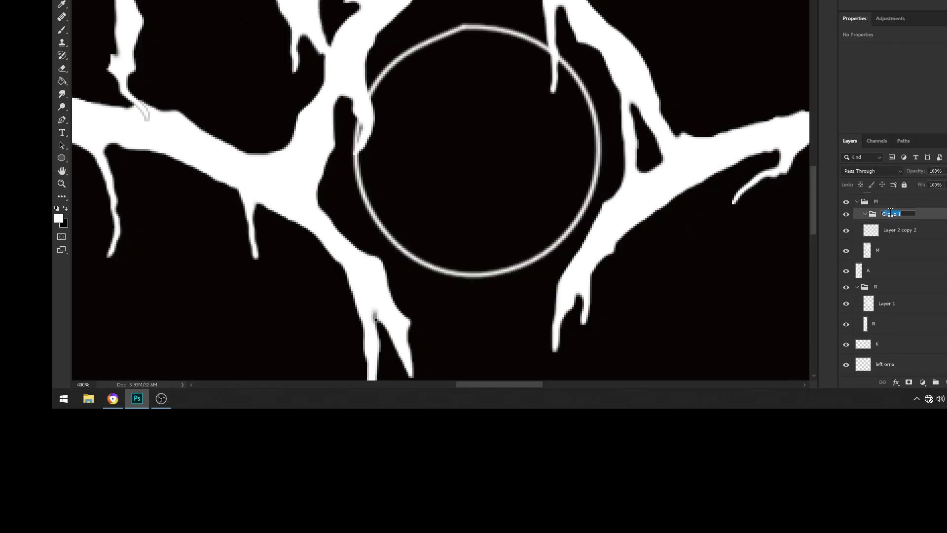
text(pentagram)
key(Return)
Duplicate the ring layer as Layer 2 copy 3, mirror it horizontally and scale it down to fit inside the outer ring.
right_click(493, 134)
click(513, 152)
key(Return)
right_click(493, 134)
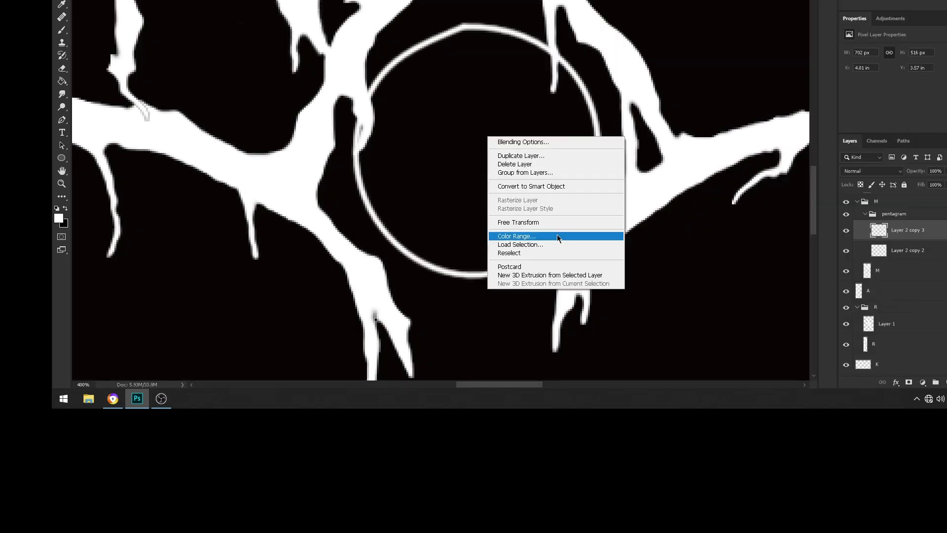
click(560, 234)
drag(603, 288, 493, 177)
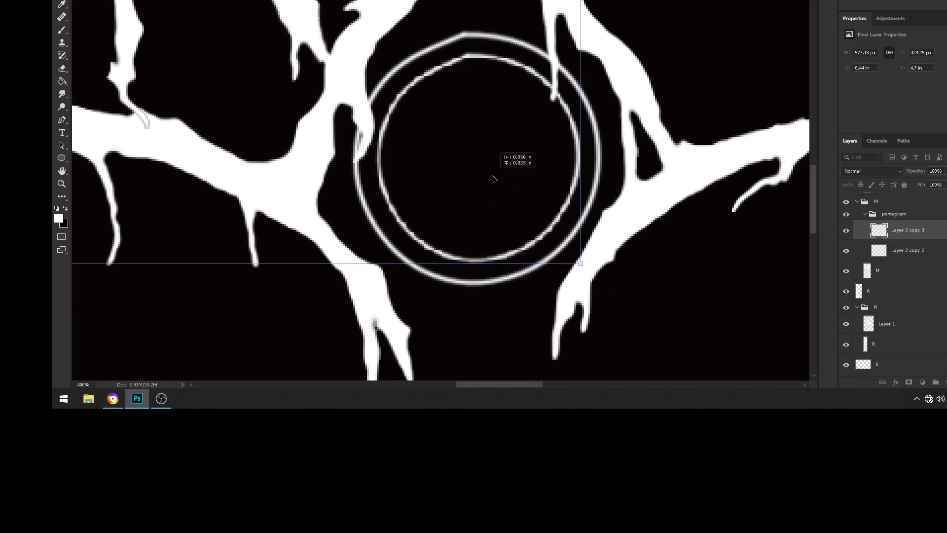
drag(330, 102, 620, 206)
key(Return)
Draw a horizontal path across the lower part of the inner ring and stroke it with the brush.
scroll(410, 106, right, 3)
key(p)
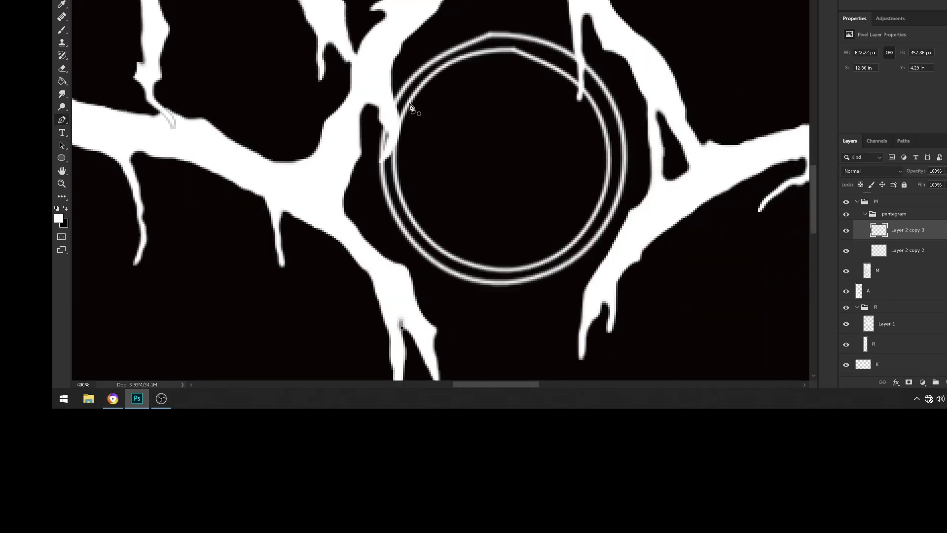
scroll(498, 128, up, 2)
key(b)
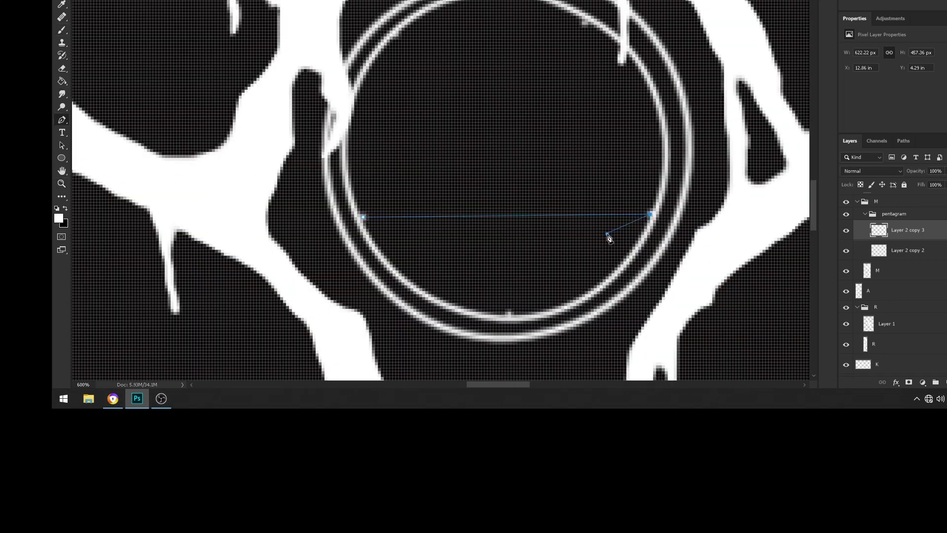
key(Escape)
Try to stroke a second star line from the horizontal line's right end to the ring's upper right.
click(595, 37)
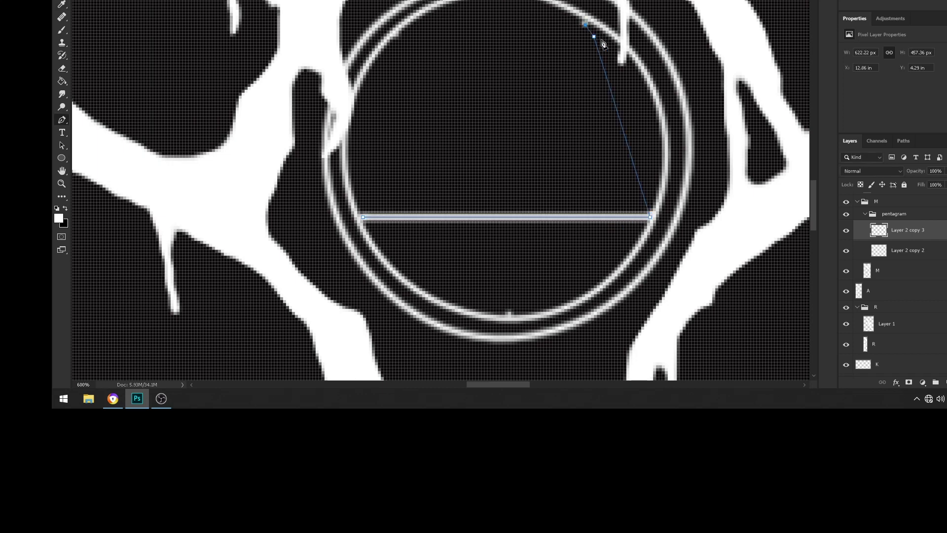
right_click(603, 44)
click(639, 49)
right_click(614, 151)
click(661, 227)
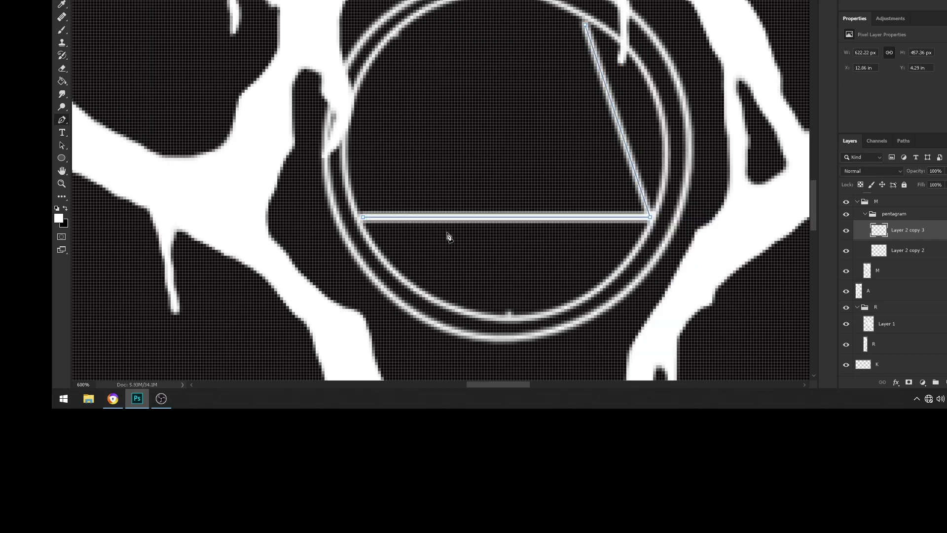
key(Escape)
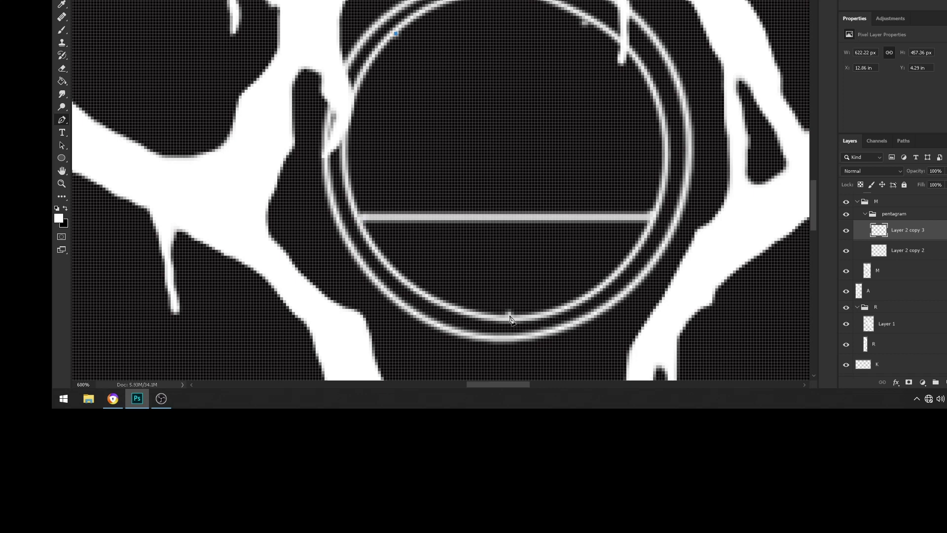
Complete the inverted five-pointed star inside the inner ring by stroking pen paths for its four remaining lines.
key(alt+e)
key(Escape)
right_click(417, 63)
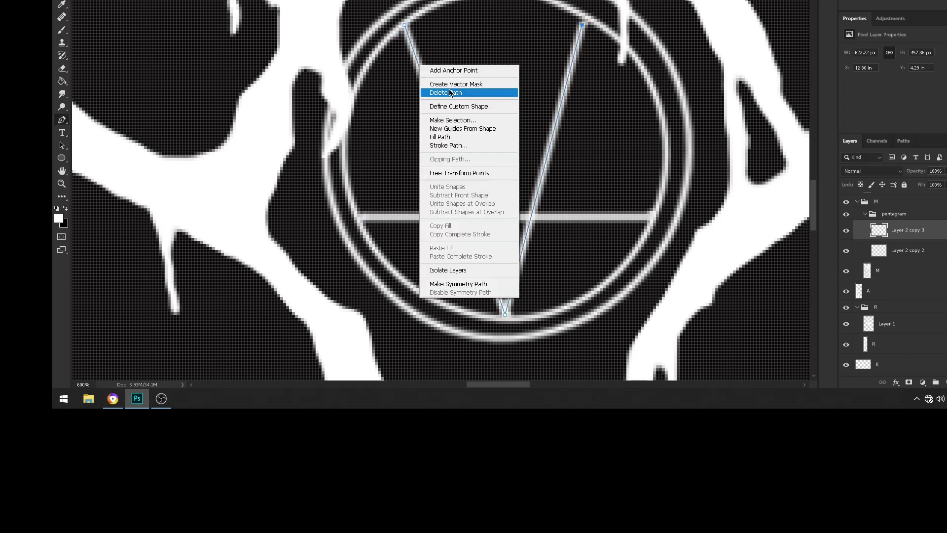
click(444, 91)
click(405, 27)
click(650, 217)
right_click(587, 49)
right_click(586, 21)
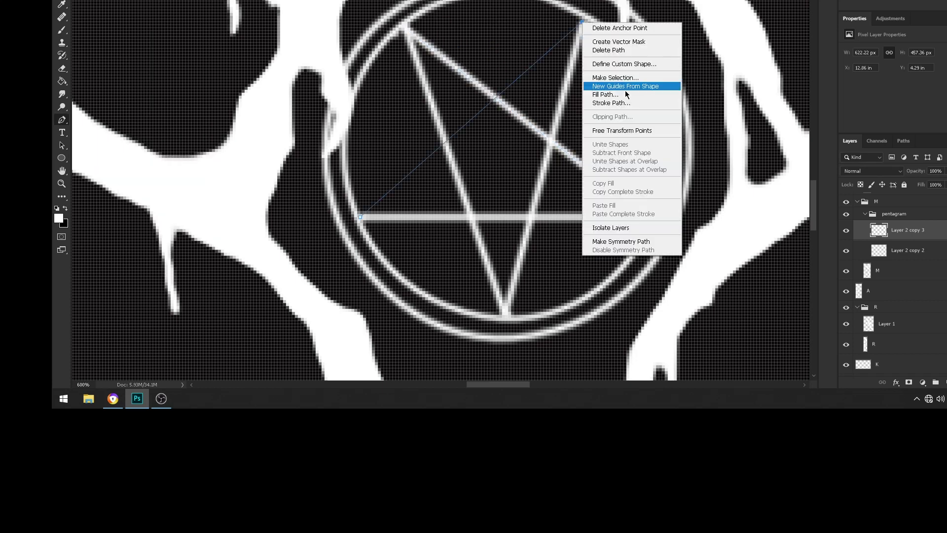
click(625, 90)
Roughen the outer ring with uneven white brush strokes all around it on Layer 2 copy 2.
key(z)
key(ctrl+minus)
key(ctrl+minus)
key(ctrl+minus)
key(ctrl+minus)
right_click(471, 197)
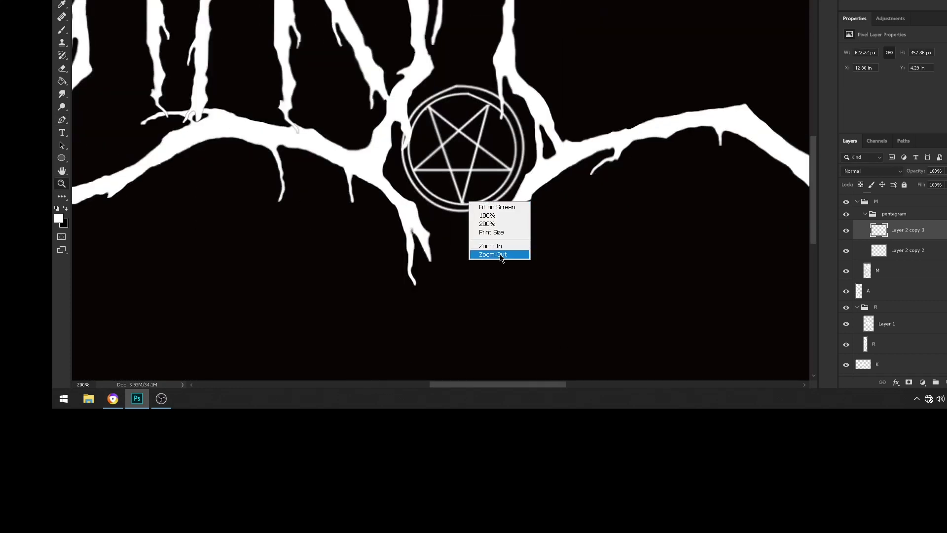
click(501, 253)
key(ctrl+plus)
key(b)
click(893, 252)
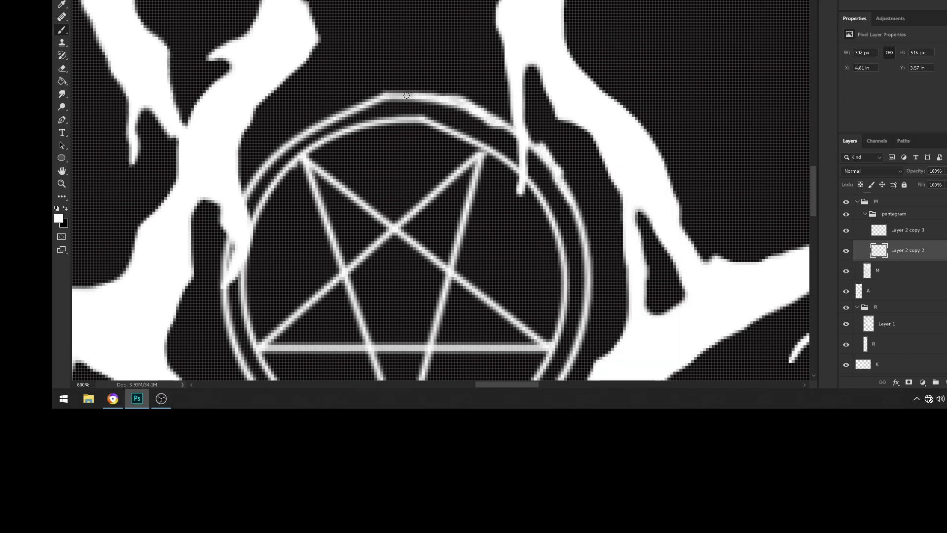
scroll(591, 197, down, 3)
scroll(586, 120, down, 4)
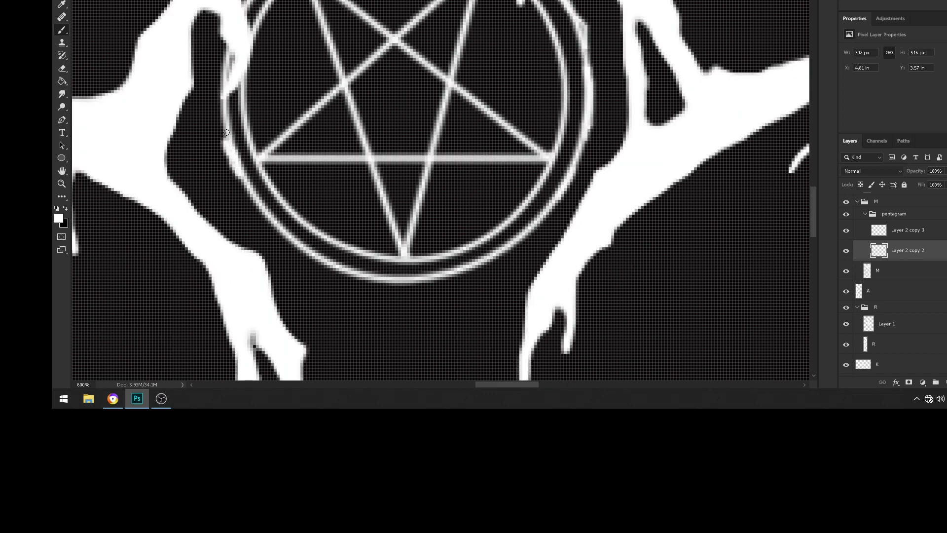
scroll(427, 218, up, 4)
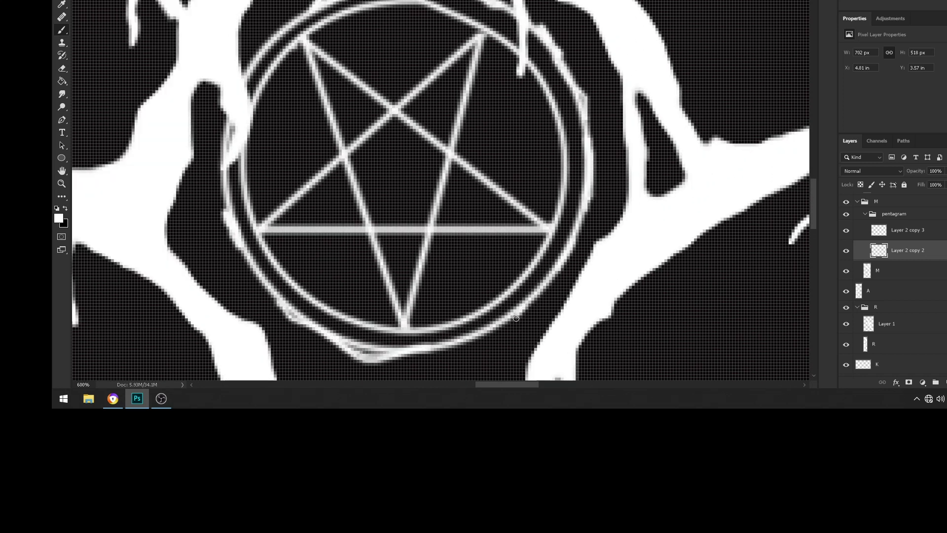
scroll(513, 201, down, 1)
scroll(513, 201, up, 3)
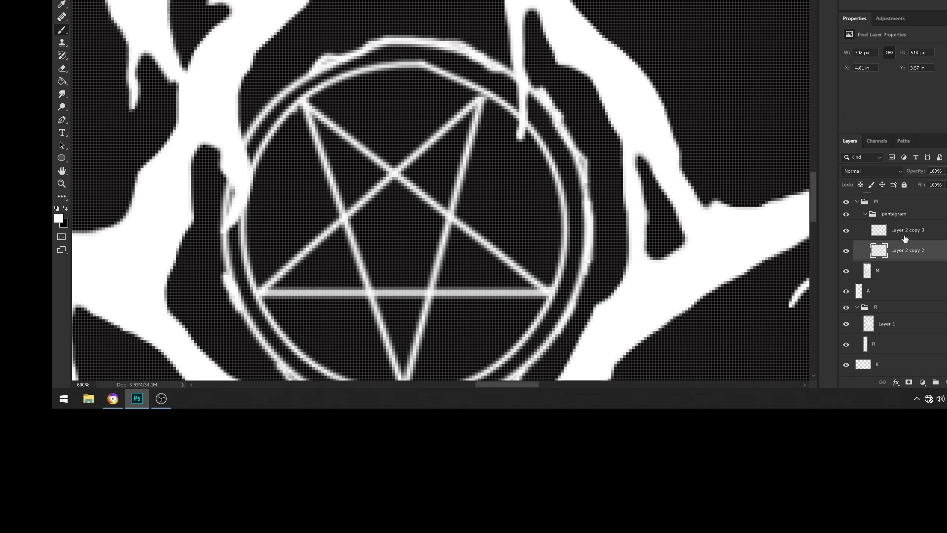
Roughen the inner ring and the star's points with small white brush strokes on Layer 2 copy 3.
key(alt+])
scroll(443, 71, down, 2)
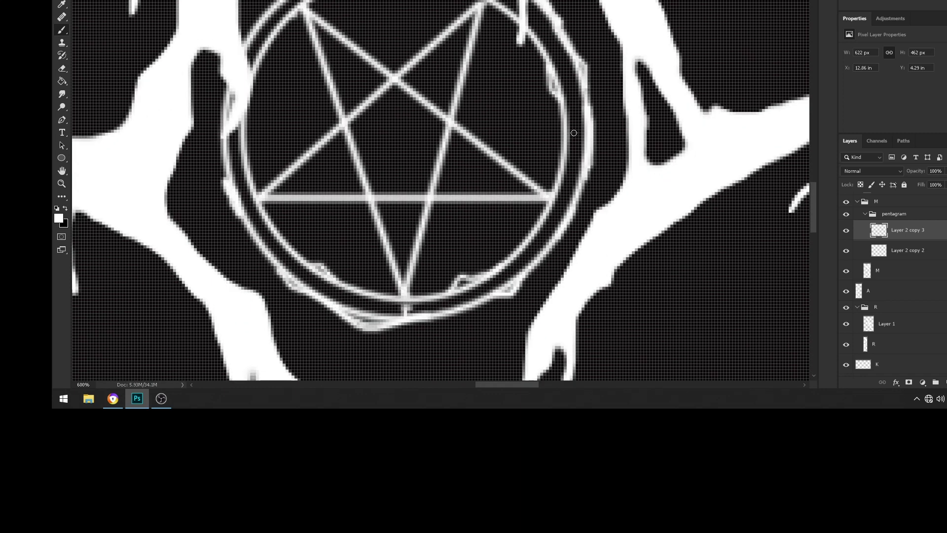
scroll(392, 46, down, 1)
Cut the M's displaced horn from Layer 2 copy 2 onto its own layer and erase its leftovers from the ring layer.
key(z)
right_click(421, 218)
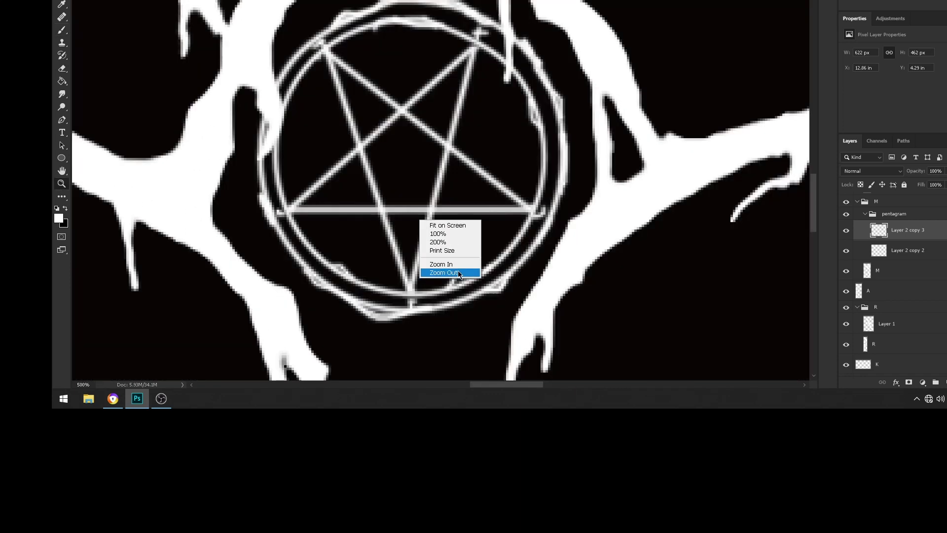
click(446, 232)
click(879, 250)
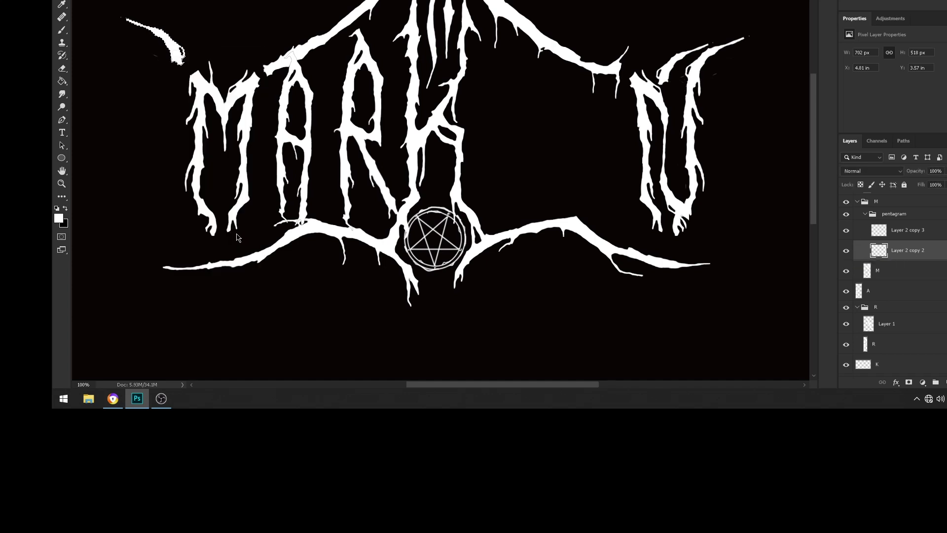
key(ctrl+shift+j)
click(907, 271)
key(e)
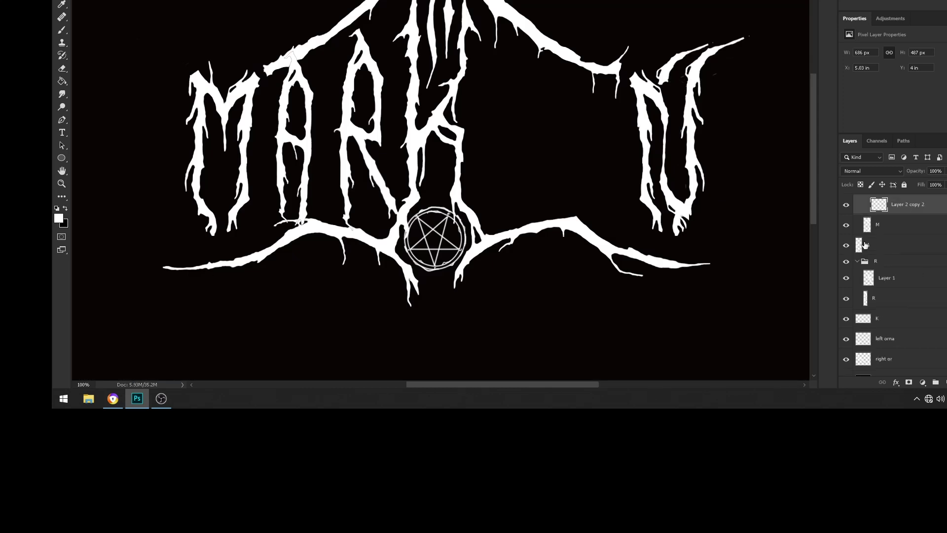
Set the cut horn back on the M's left stem and remove the duplicate horn above the N from Layer 2 copy 3.
click(847, 250)
click(899, 245)
click(856, 226)
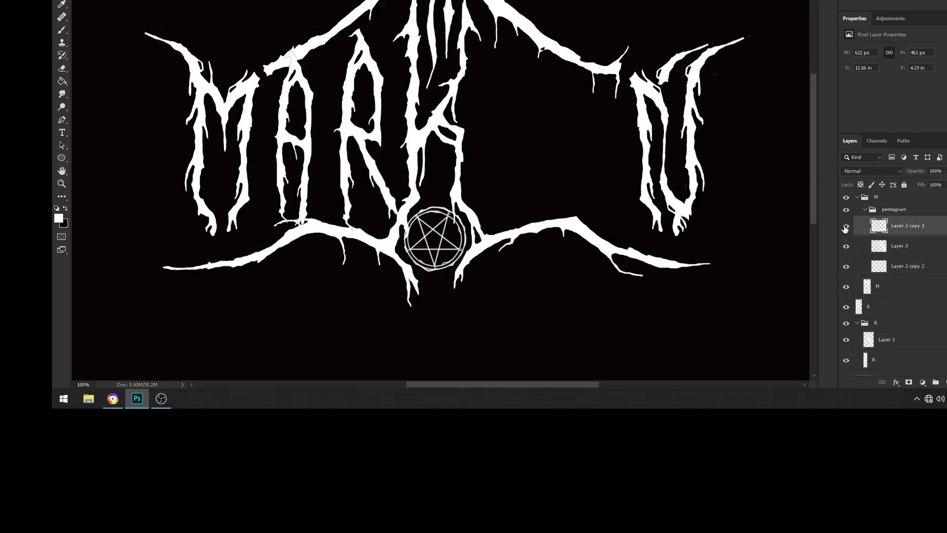
Erase the stray specks beside the N's horn on the Layer 2 copy and N layers.
key(alt+period)
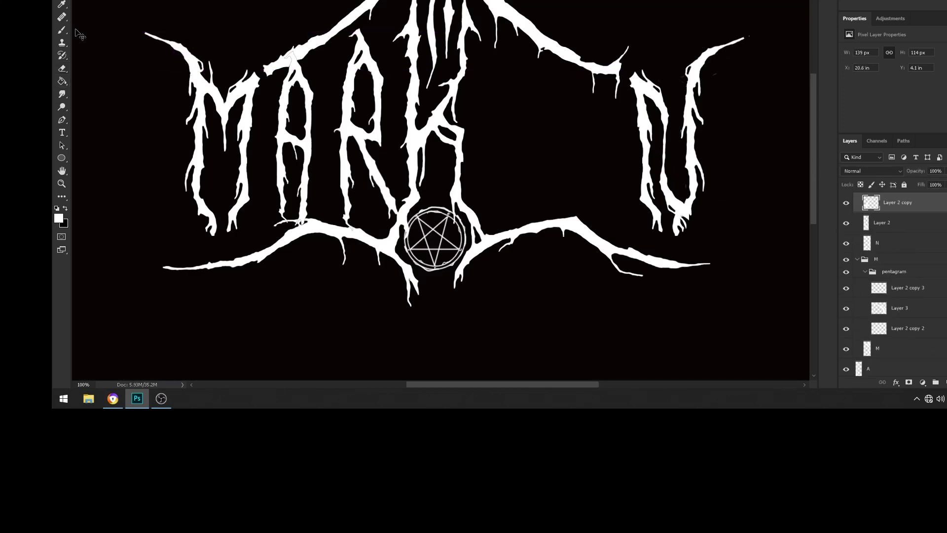
scroll(750, 150, up, 5)
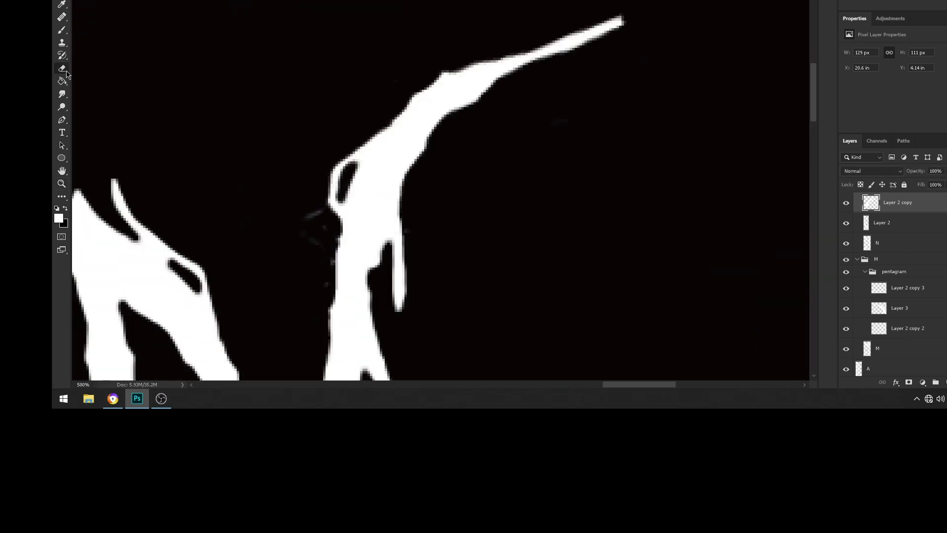
click(846, 243)
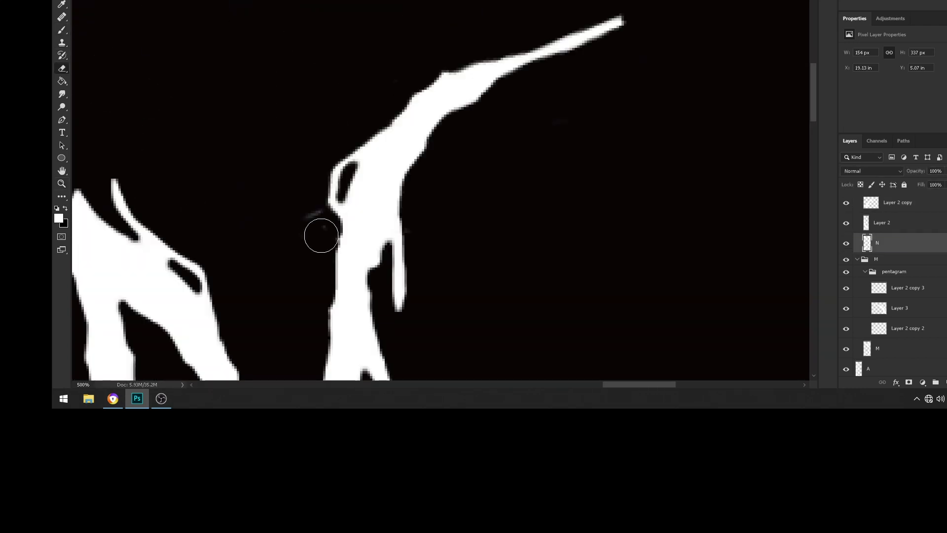
key(x)
Hide the N's layers to locate the remaining specks near its horn, and erase them from Layer 2 copy 3.
click(847, 367)
click(847, 369)
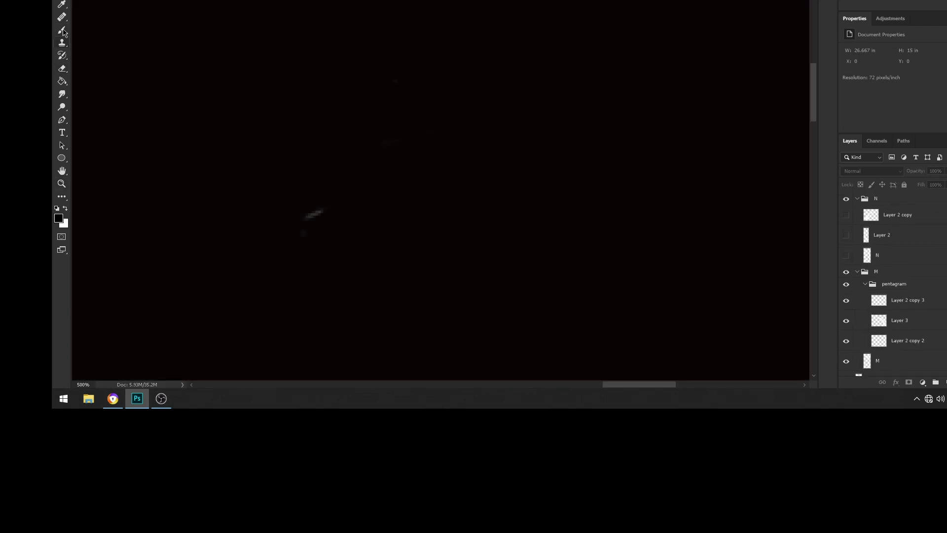
right_click(331, 241)
click(360, 288)
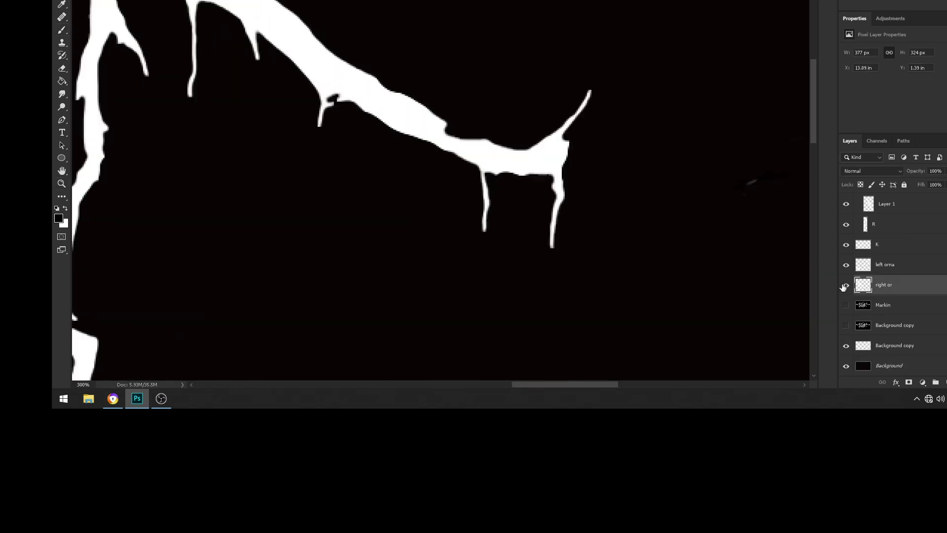
click(62, 68)
scroll(594, 363, down, 10)
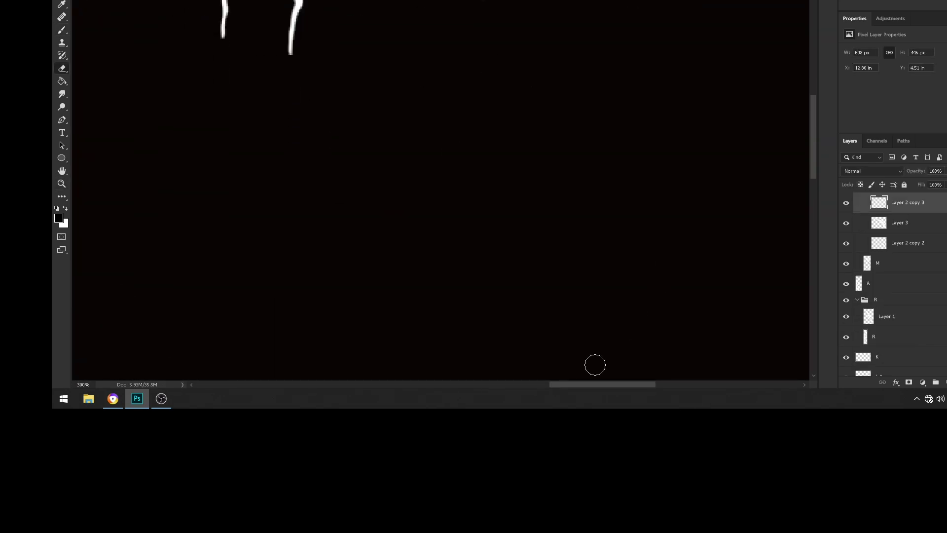
Erase the stray marks around the N's inner branch on Layer 2, hiding the N layer meanwhile.
scroll(869, 200, up, 5)
click(847, 255)
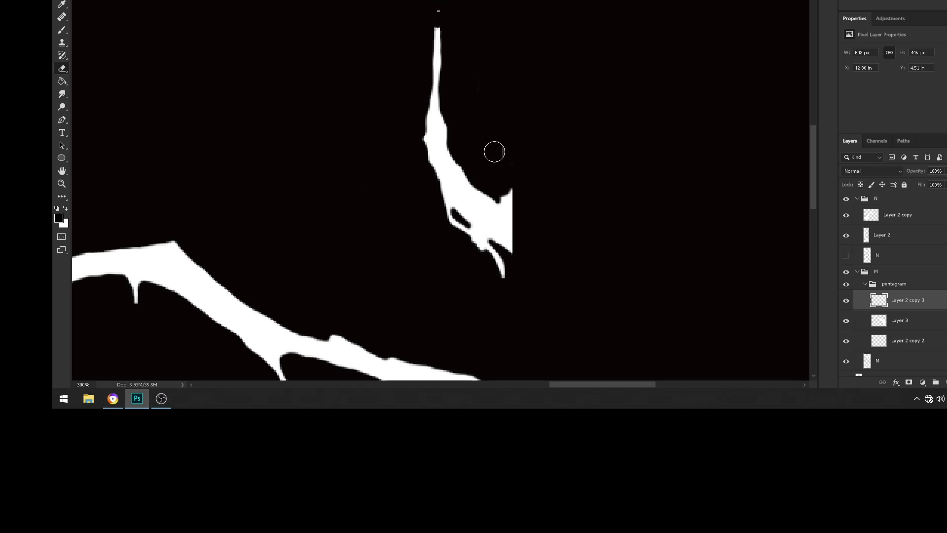
ctrl+click(550, 156)
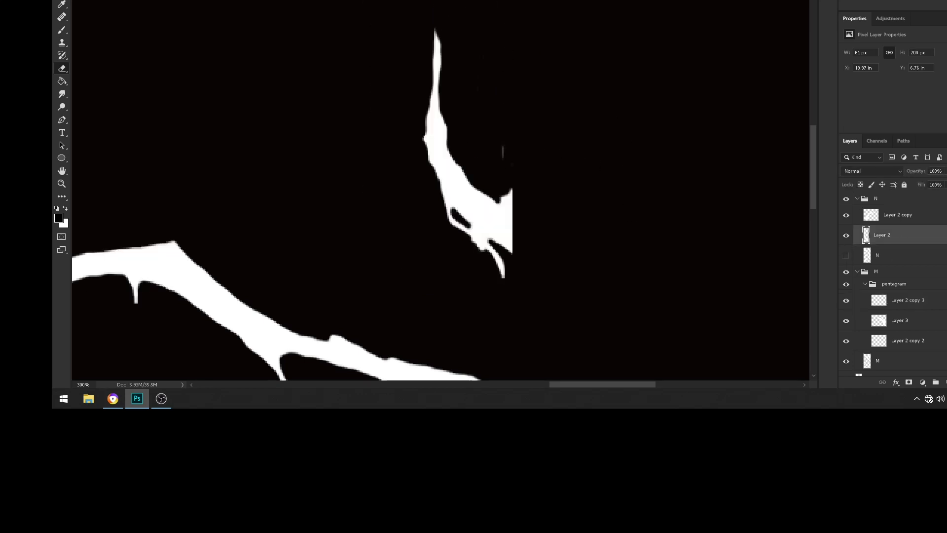
click(847, 255)
Extend the tip of the thin drip on the N's right side with the white brush on Layer 2.
key(z)
click(518, 208)
click(518, 208)
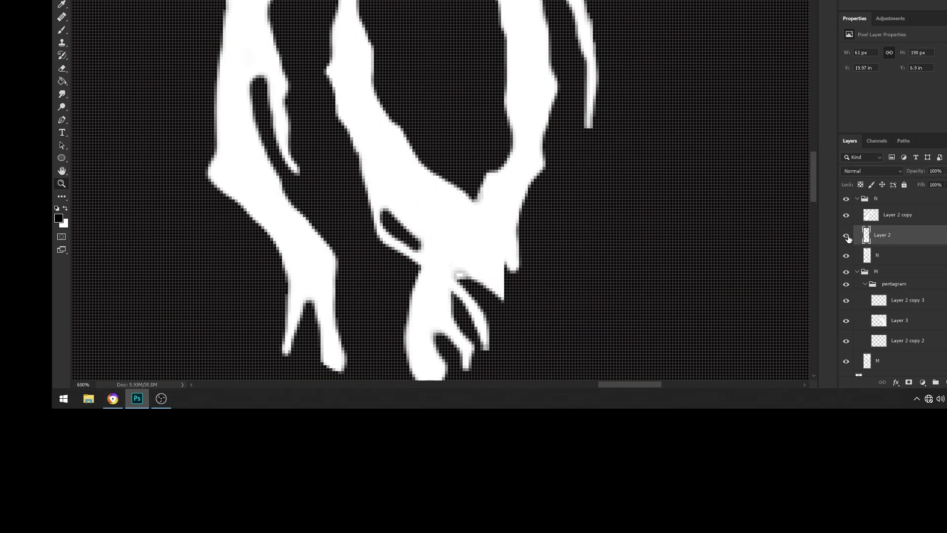
click(847, 255)
click(847, 257)
key(b)
key(x)
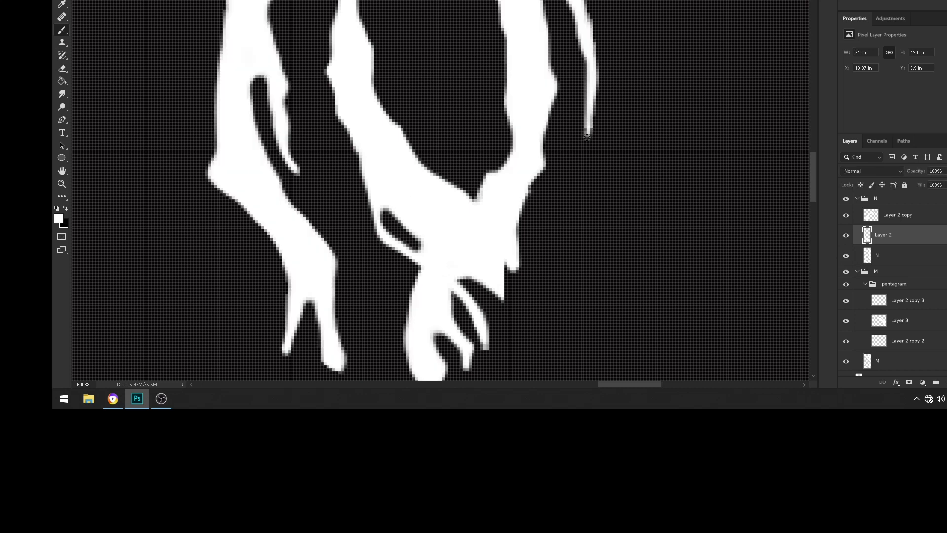
Hide Layer 2, then draw a tapered tip below the N's right stem on the N layer and stroke its path with the brush.
click(847, 235)
click(883, 255)
scroll(516, 195, down, 6)
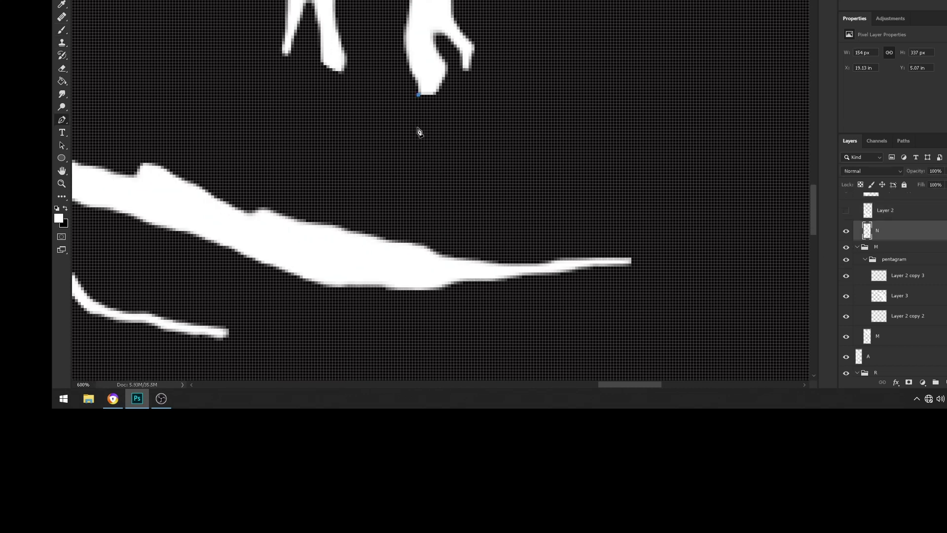
click(436, 96)
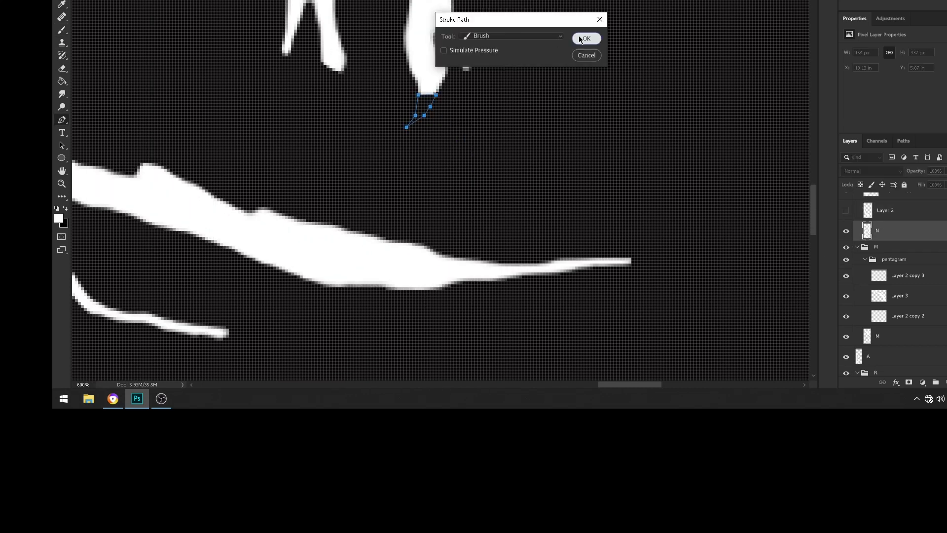
key(Return)
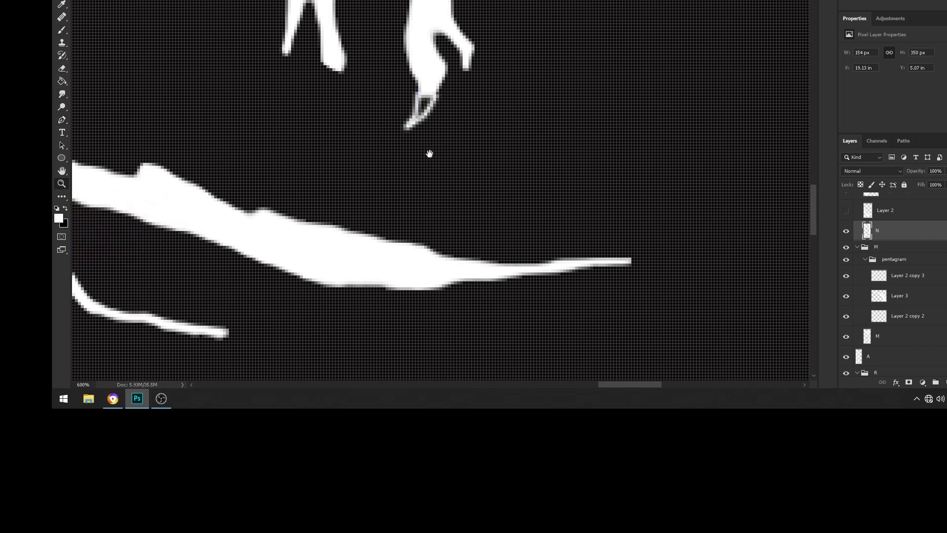
Add a tapered tip below the N's left stem by stroking its path with the white brush, and paint thin drips beside the tips.
right_click(572, 303)
click(585, 307)
scroll(698, 143, up, 5)
key(b)
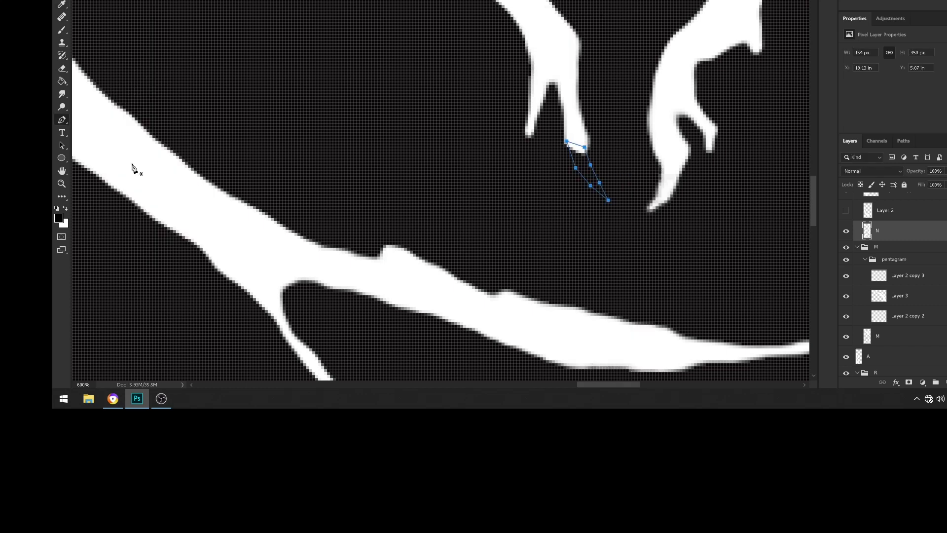
key(x)
right_click(590, 169)
click(598, 130)
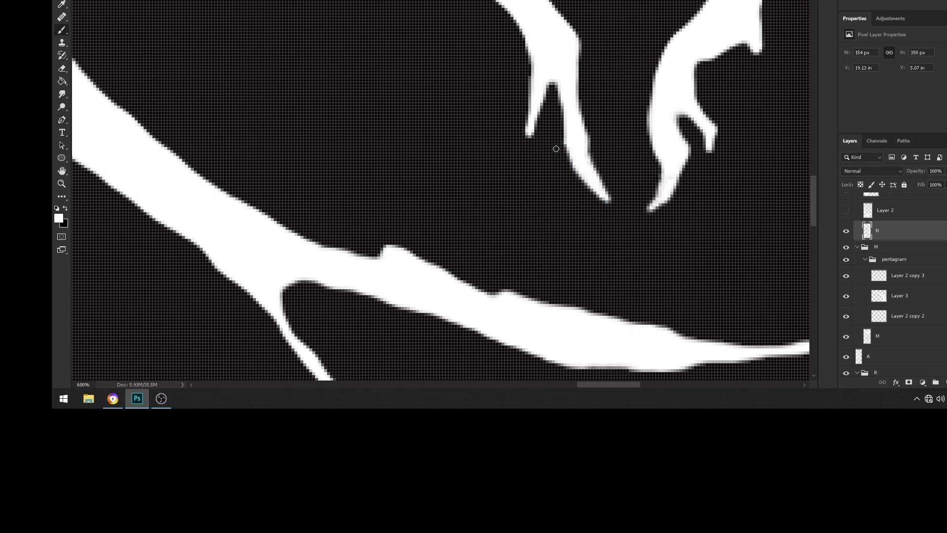
scroll(710, 136, down, 2)
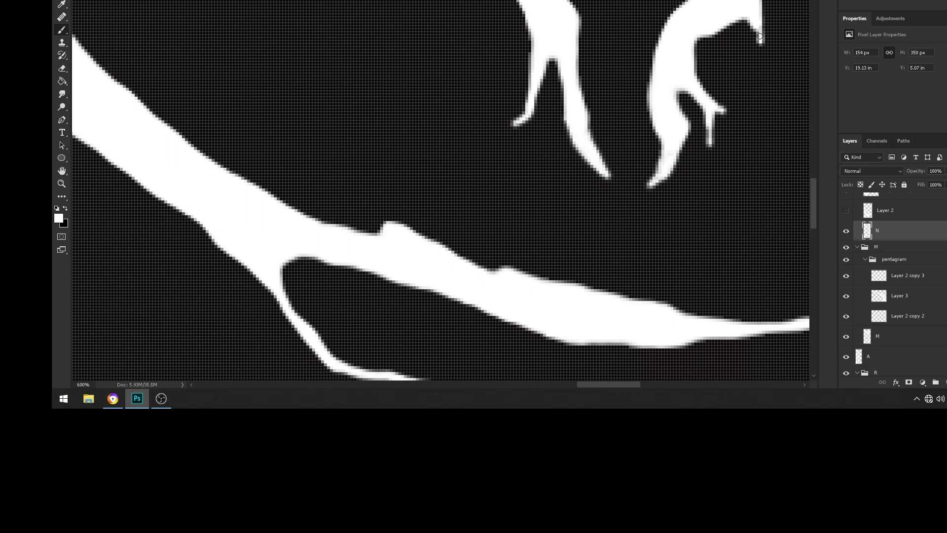
Select the N's two lower tips with a rectangular selection and copy them to a new layer.
scroll(760, 37, right, 5)
scroll(542, 197, up, 3)
key(z)
right_click(225, 187)
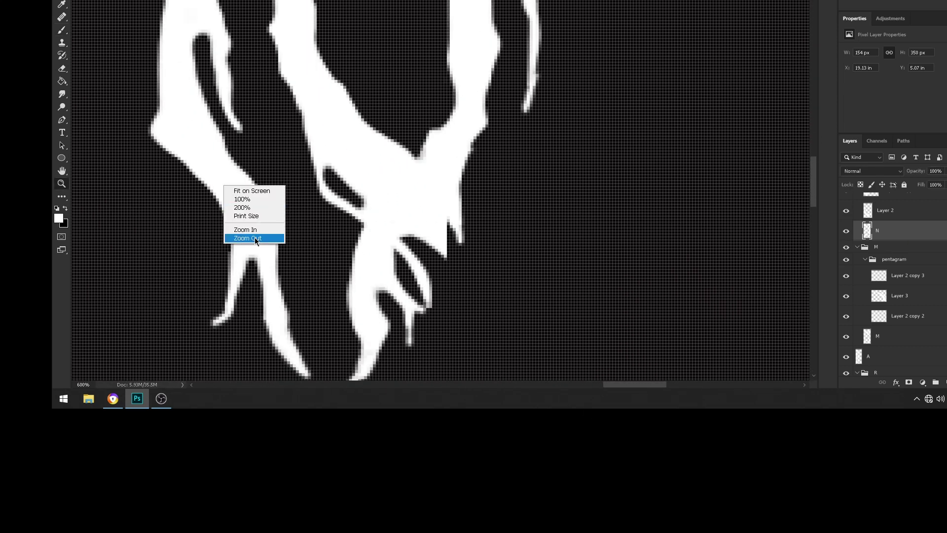
click(255, 238)
right_click(643, 170)
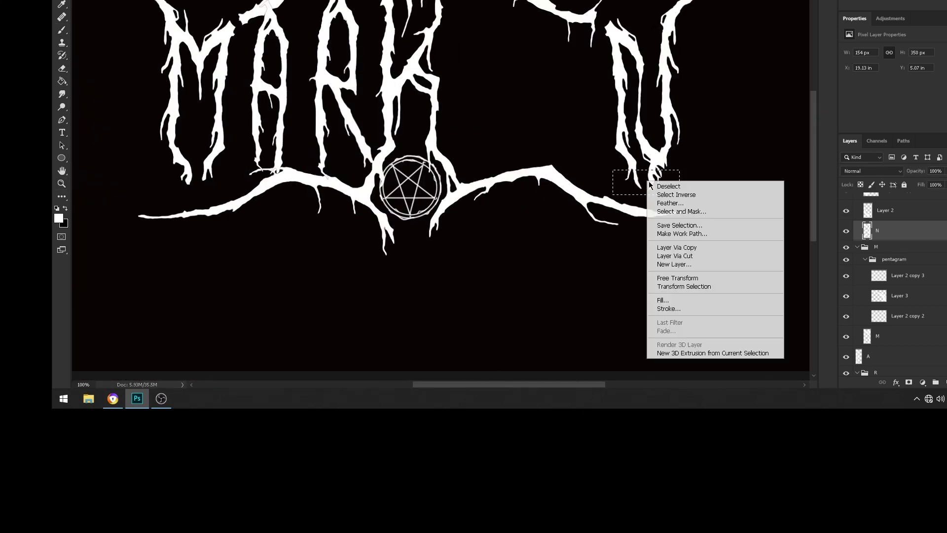
click(661, 247)
scroll(906, 248, up, 1)
Hide the N's other layers, shift Layer 4 into the M group and place its tips over the M's lower ends.
click(846, 235)
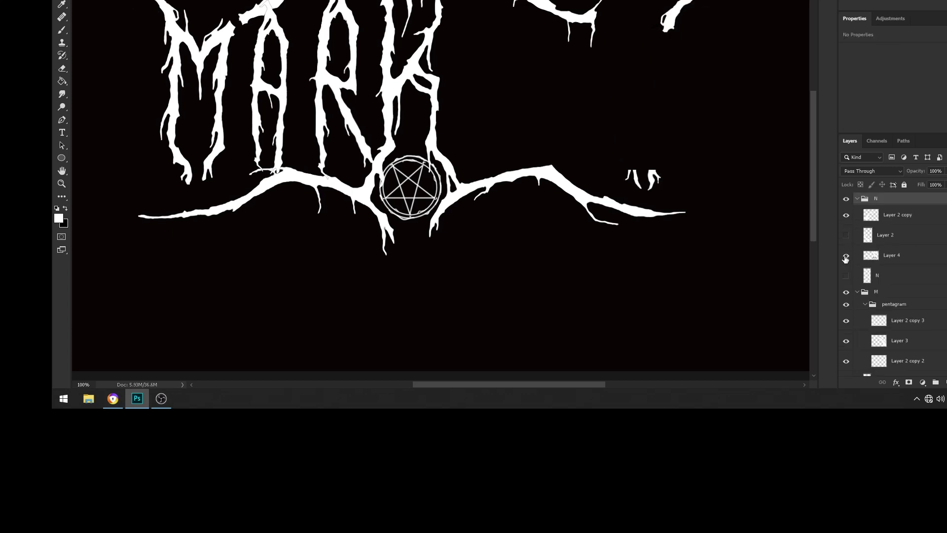
click(847, 275)
drag(889, 255, 883, 292)
key(ctrl+z)
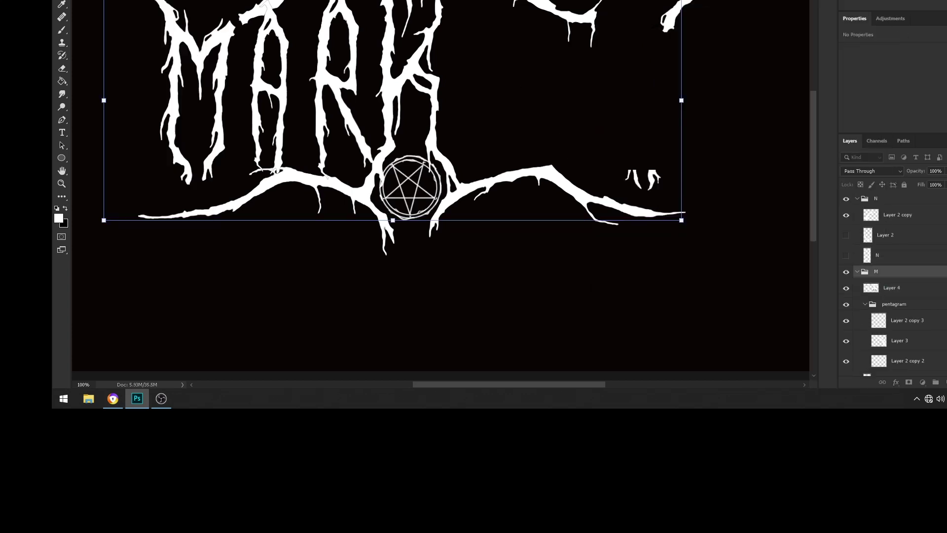
click(854, 294)
drag(683, 251, 232, 250)
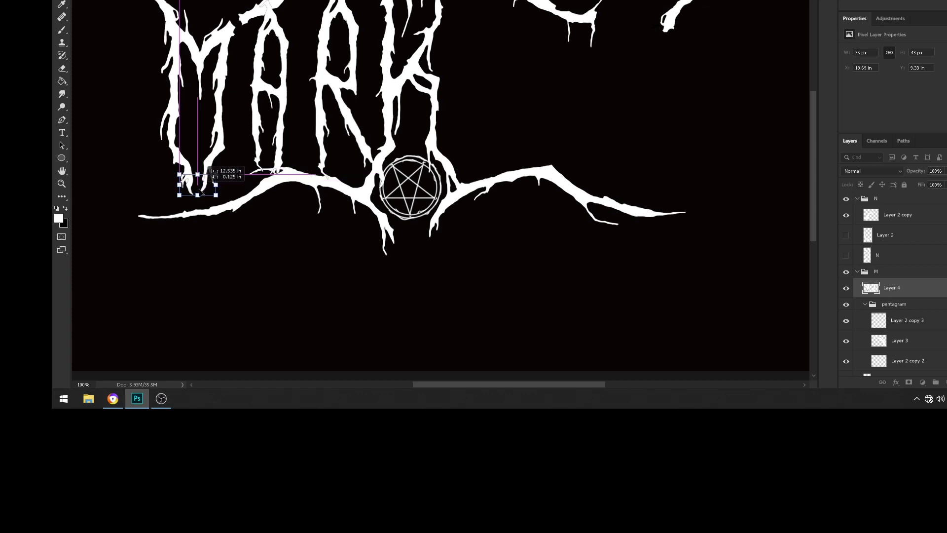
Align the mirrored tips of Layer 4 with the M's stems and erase the overlapping ends on the M layer.
scroll(113, 163, up, 1)
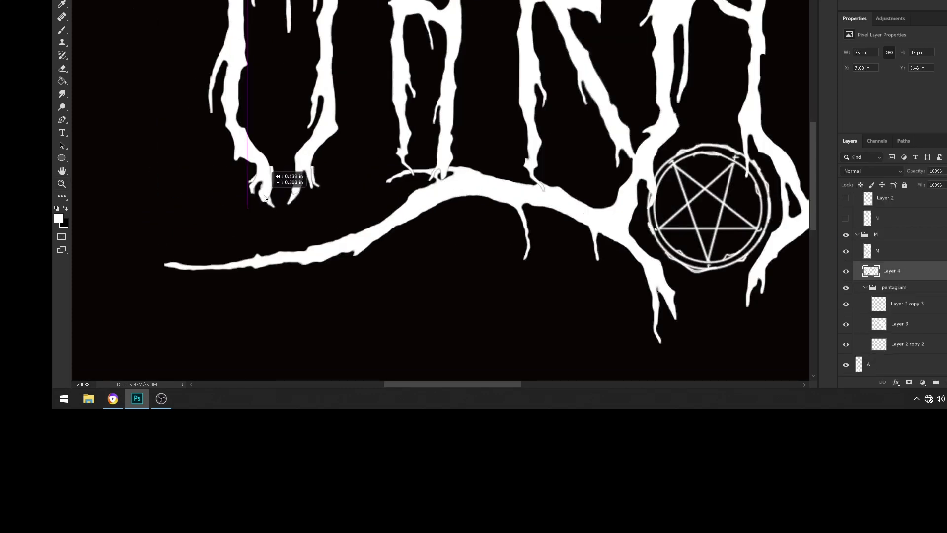
scroll(222, 190, up, 3)
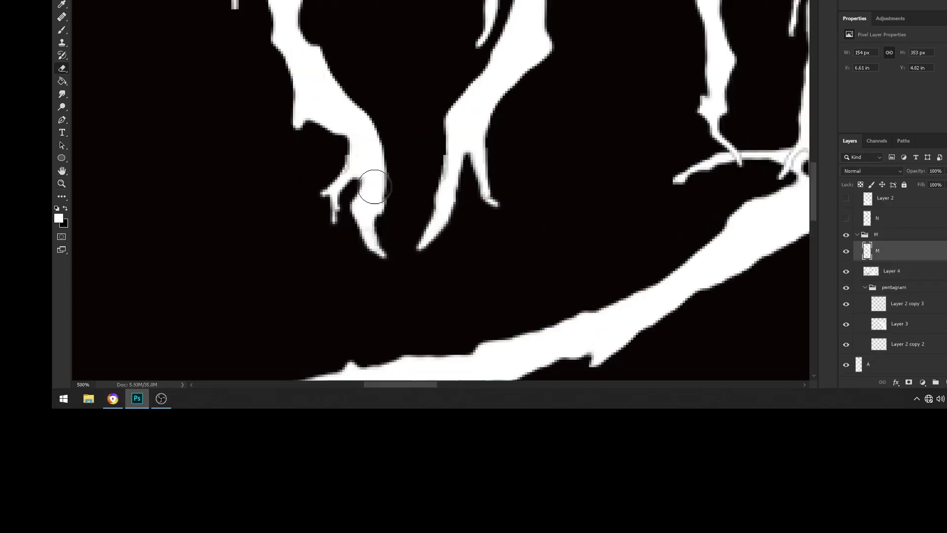
right_click(368, 143)
key(Escape)
key(z)
key(ctrl+1)
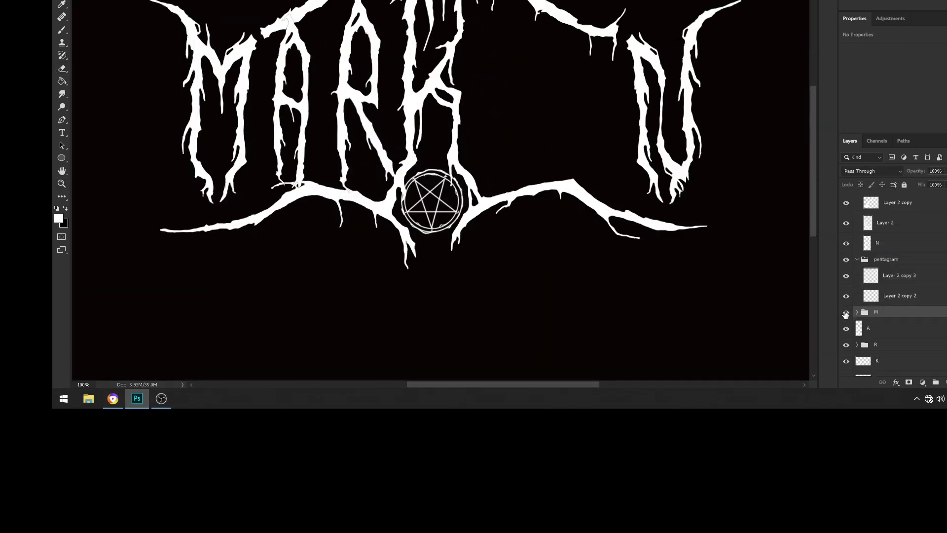
Duplicate the A layer under the name I, place the copy between the K and the N, and flip it horizontally.
drag(503, 385, 492, 384)
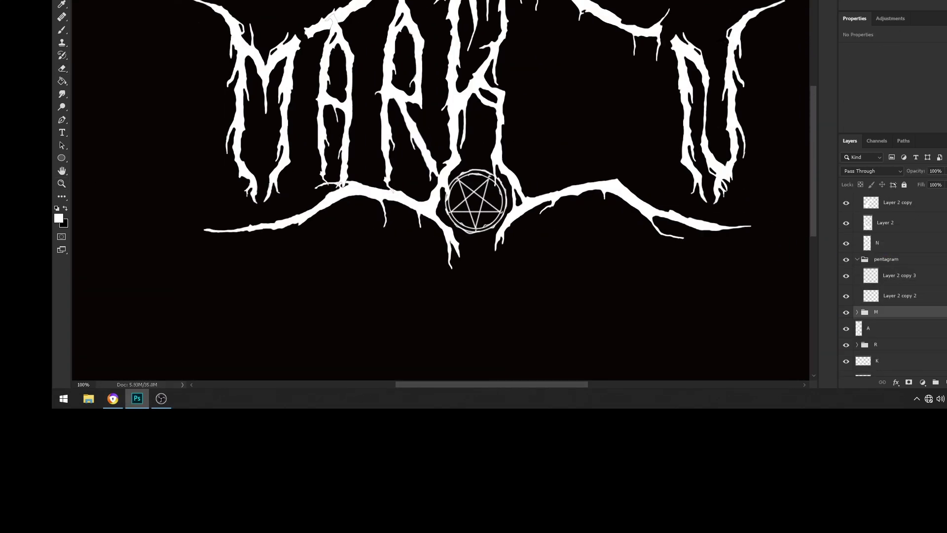
click(888, 328)
text(I)
key(Return)
drag(330, 96, 553, 117)
key(ctrl+t)
right_click(555, 120)
click(583, 242)
key(Return)
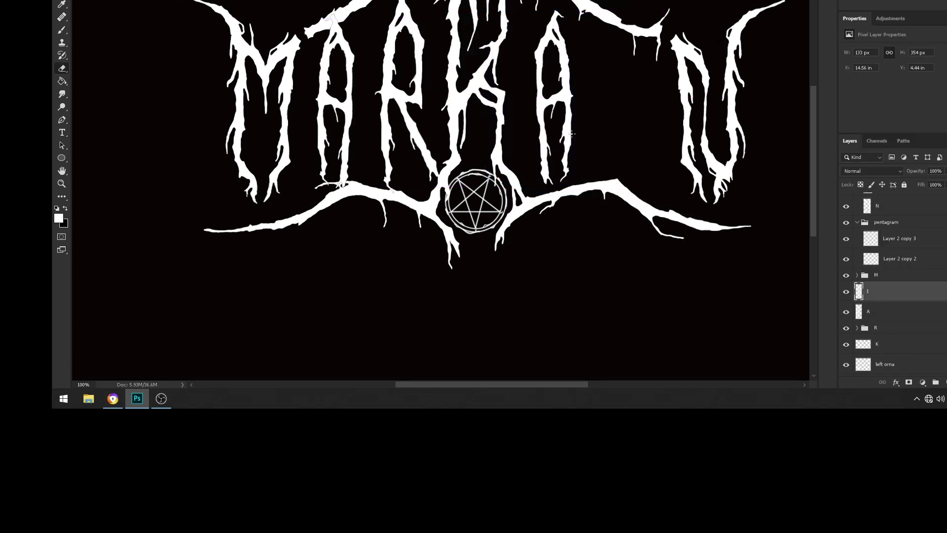
Erase the right stroke and crossbar of the I layer, turn the remaining stem upside down and place it beside the K.
key(e)
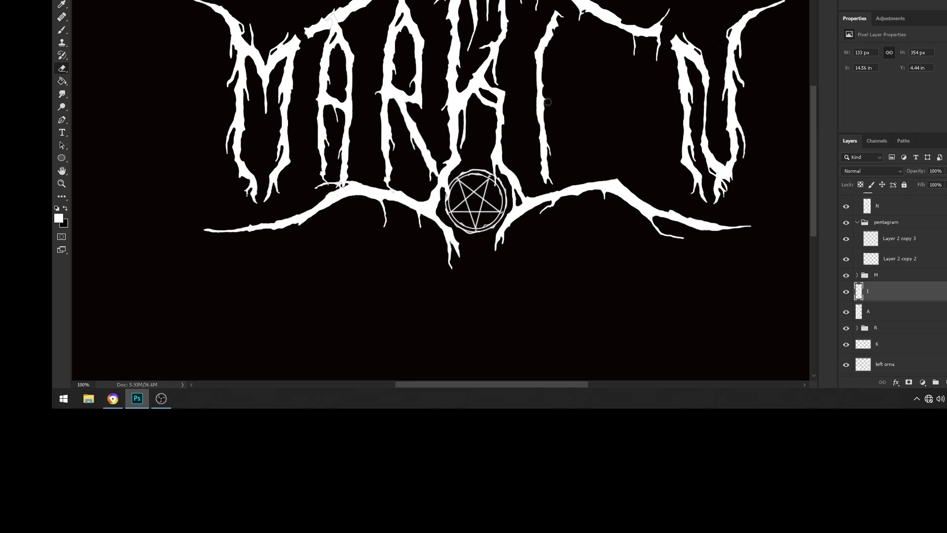
key(ctrl+t)
right_click(539, 120)
drag(564, 150, 549, 170)
key(Return)
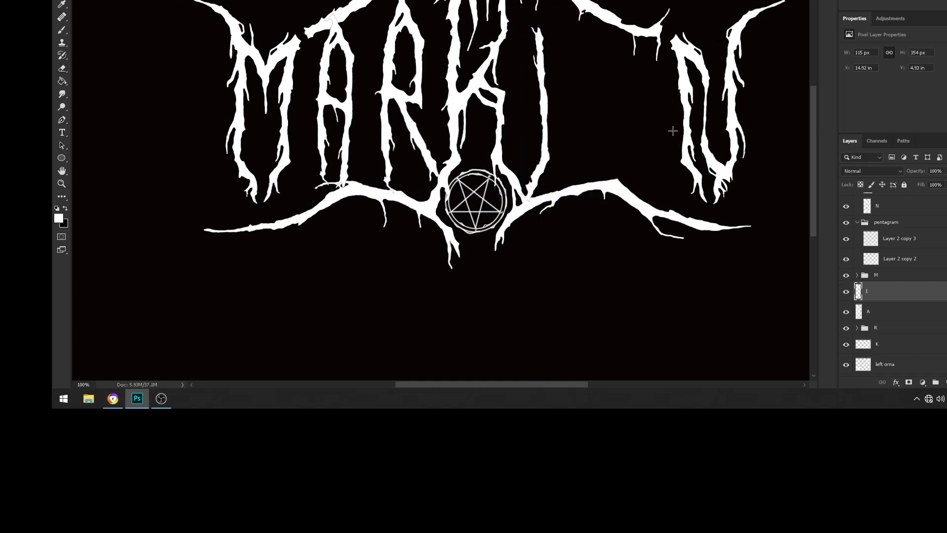
Combine the stem with a mirrored duplicate in an I group and trim the letter's top with the black brush.
click(691, 109)
drag(691, 70, 581, 47)
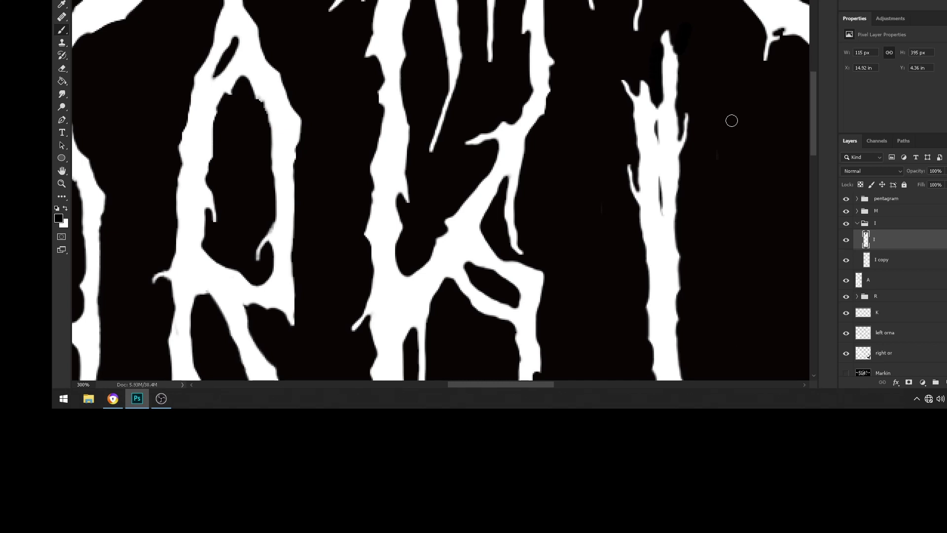
key(z)
right_click(438, 175)
click(454, 193)
scroll(858, 204, up, 1)
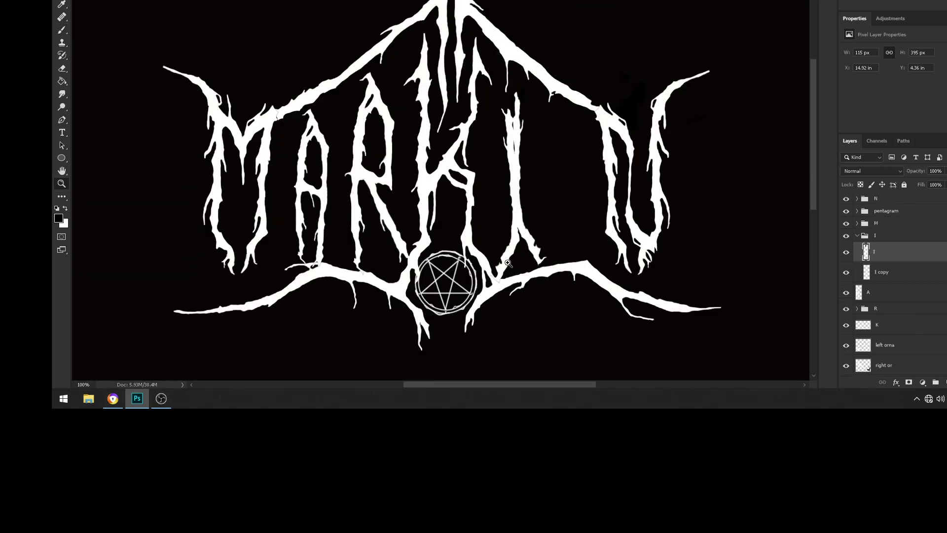
Select both I layers and move the letter right to the middle of the gap between the K and the N.
scroll(543, 237, up, 1)
scroll(669, 188, up, 3)
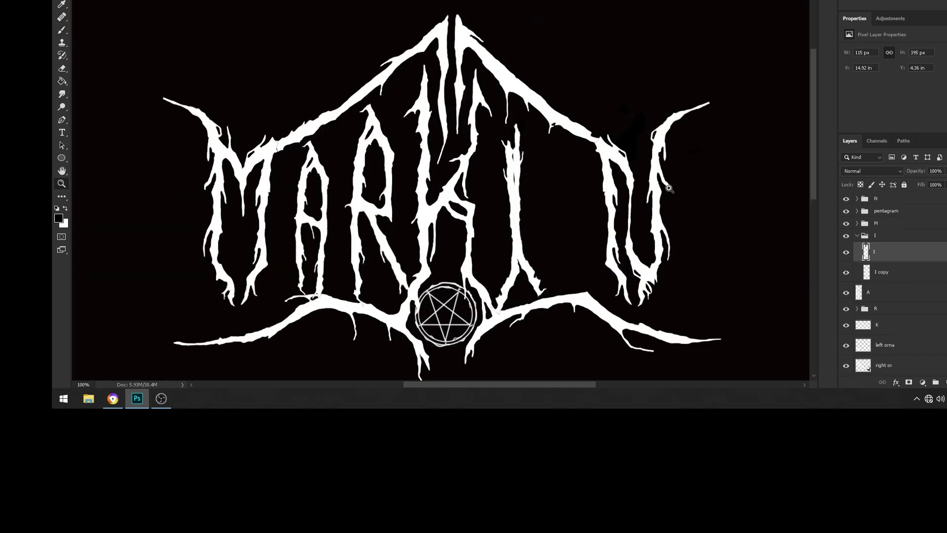
shift+click(883, 272)
key(v)
drag(513, 206, 548, 206)
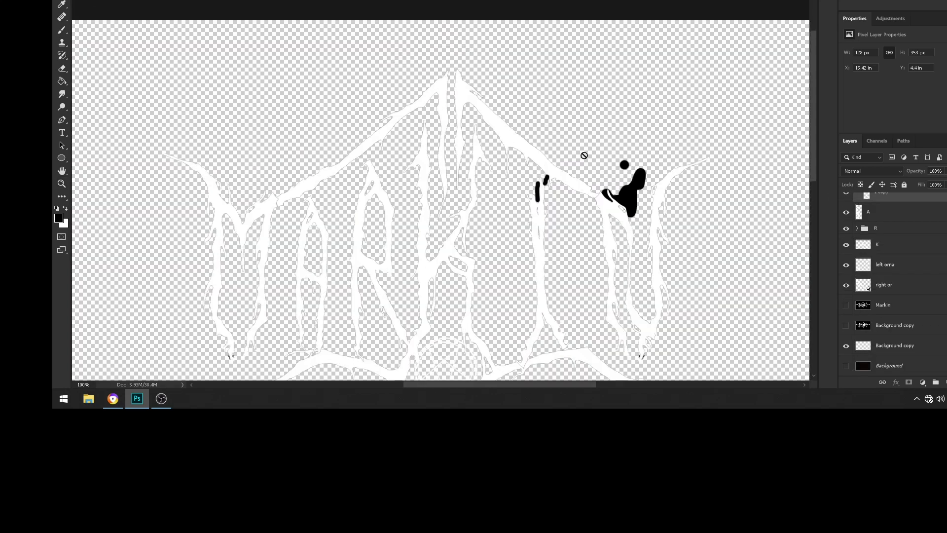
With the background hidden, erase the black blotches from the right or layer, and hide the N group.
scroll(889, 296, down, 1)
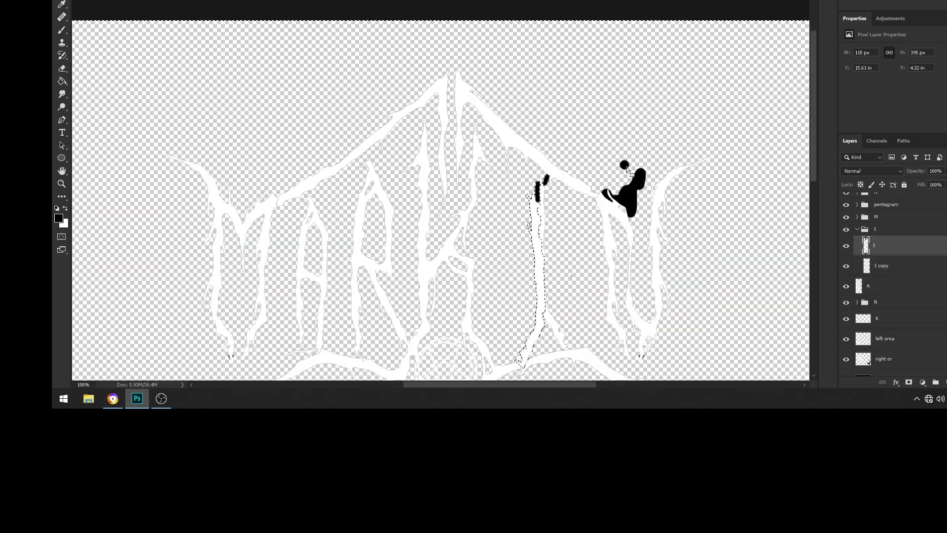
click(847, 361)
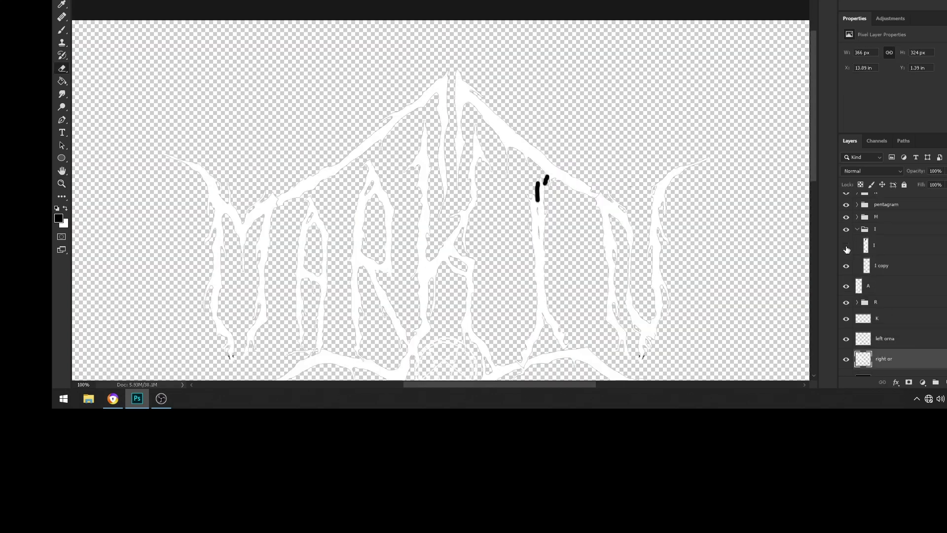
scroll(535, 190, down, 2)
scroll(888, 222, up, 2)
click(846, 198)
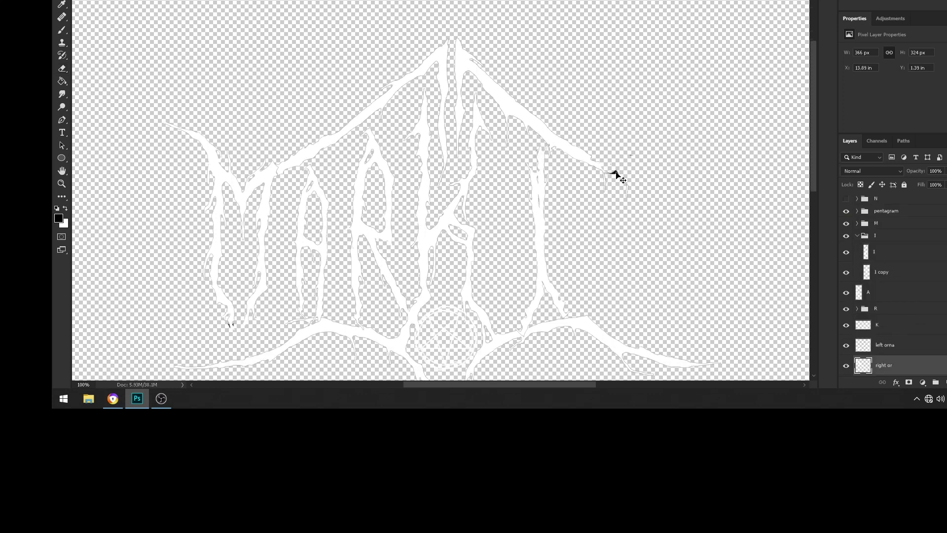
Show the N group again and inspect its layers for black marks, selecting the N layer to clean its lower tips.
click(846, 199)
click(858, 199)
click(846, 215)
click(846, 214)
click(888, 255)
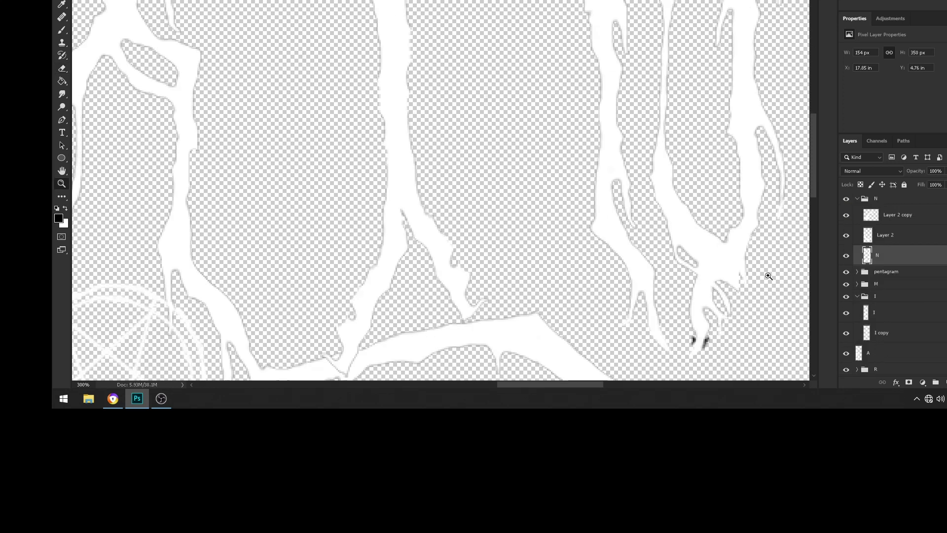
scroll(602, 341, up, 2)
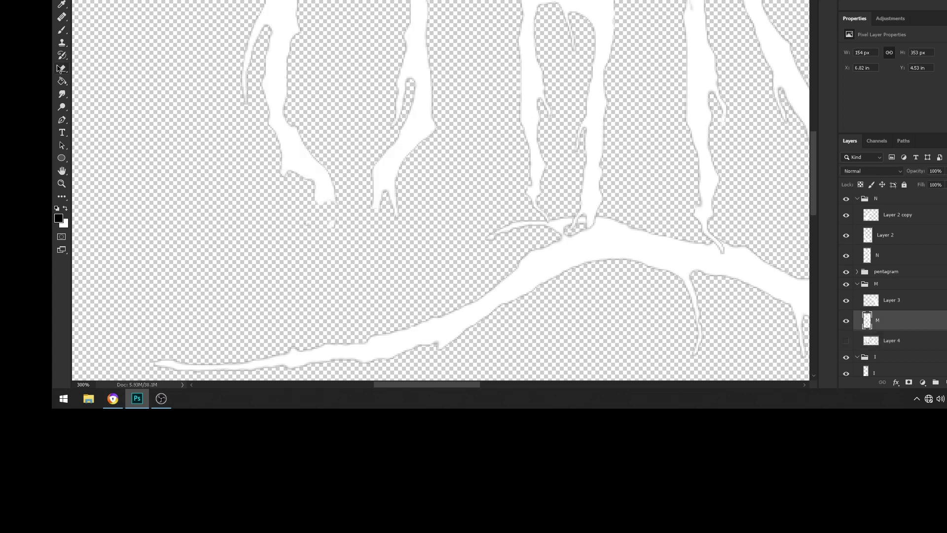
Undo the last erasure on the M layer and clean up the black marks around the M's lower left tip.
key(ctrl+z)
drag(340, 235, 309, 242)
key(z)
right_click(229, 199)
click(275, 244)
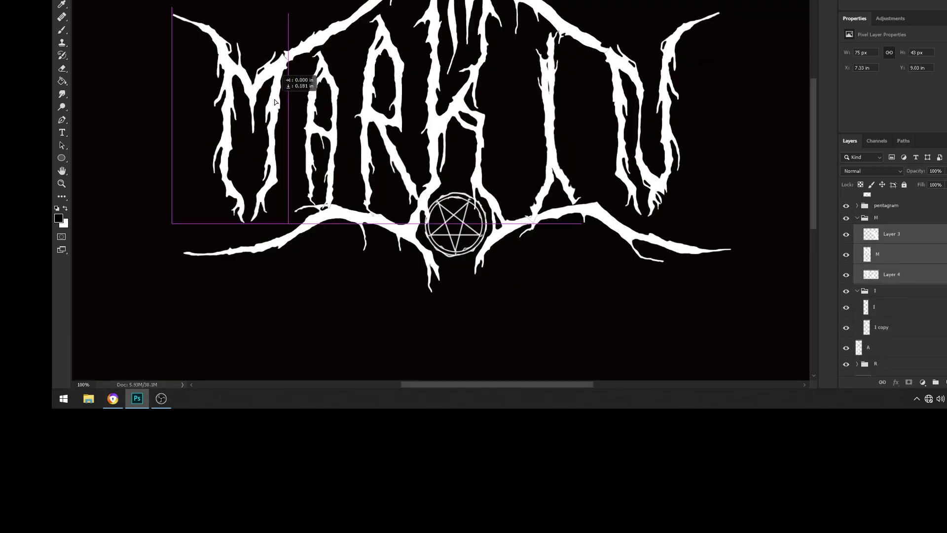
Scale down the R's two layers slightly, reposition the letter beside the K and check the spacing against the grid.
click(418, 141)
click(380, 124)
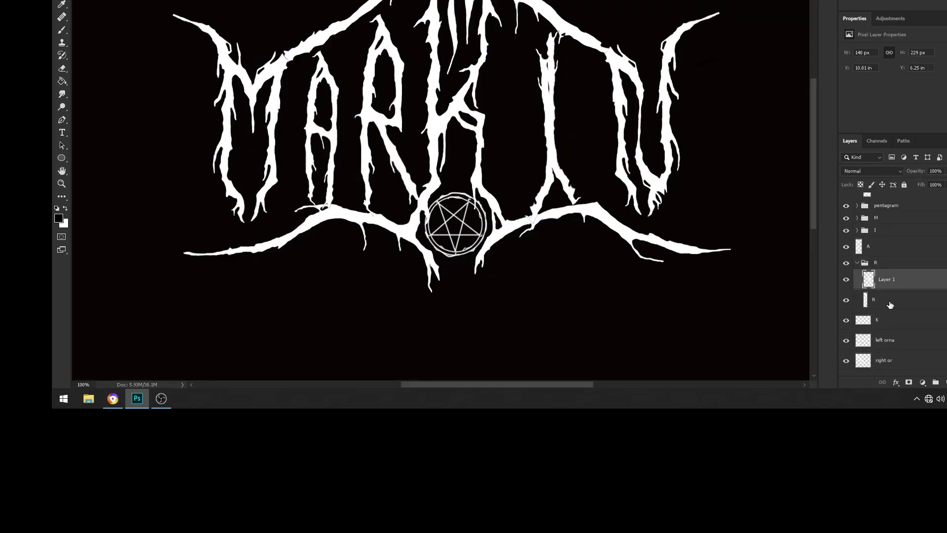
drag(376, 122, 389, 100)
scroll(444, 187, up, 3)
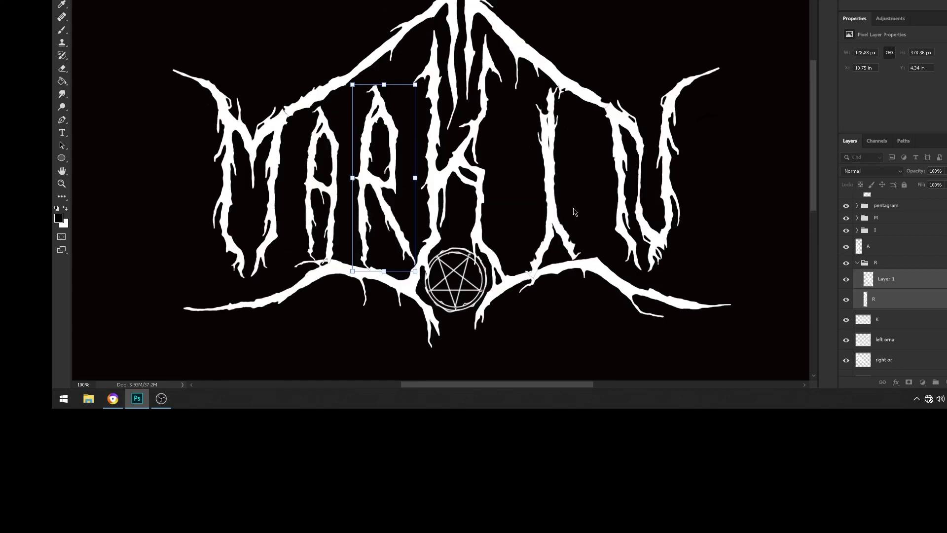
scroll(444, 187, down, 1)
drag(454, 162, 463, 134)
key(ctrl+apostrophe)
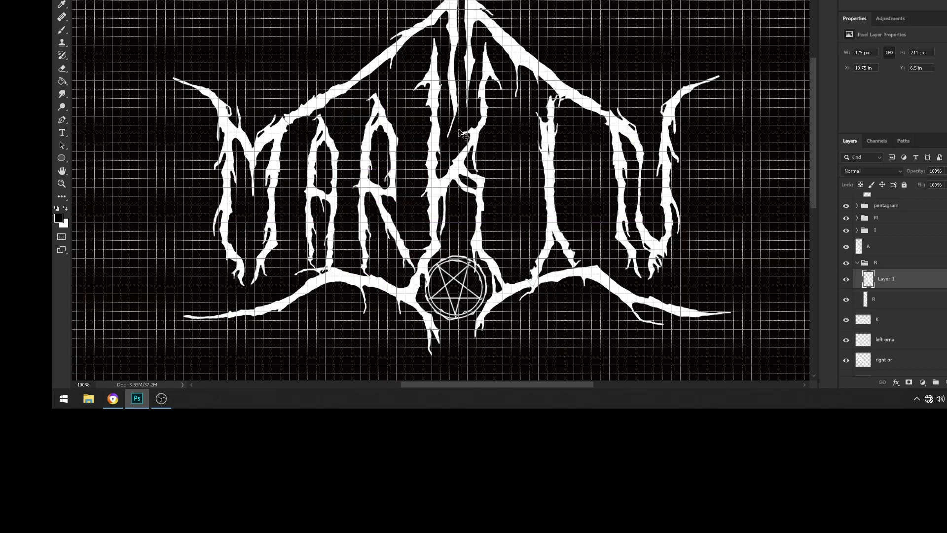
key(ctrl+apostrophe)
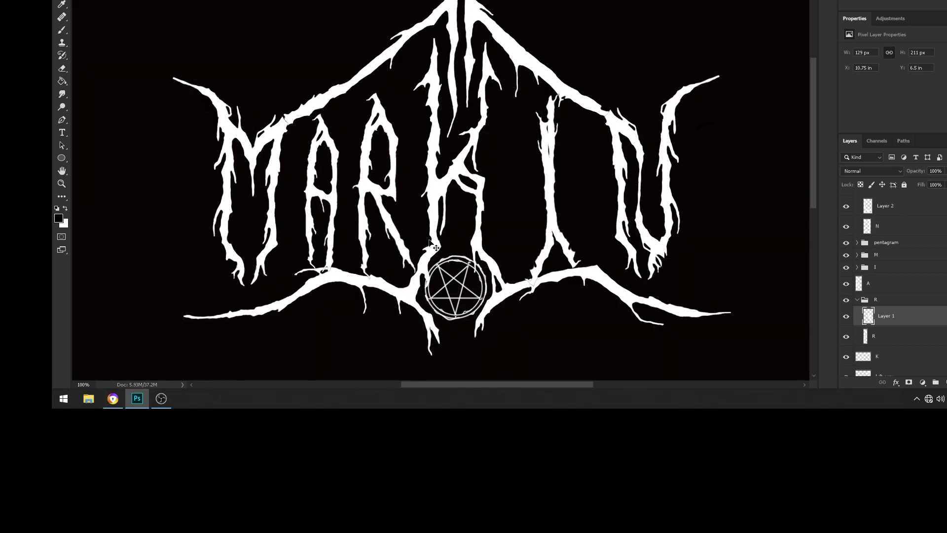
Copy the upper part of the A to a new layer in the I group and place it at the I's top.
scroll(479, 24, down, 2)
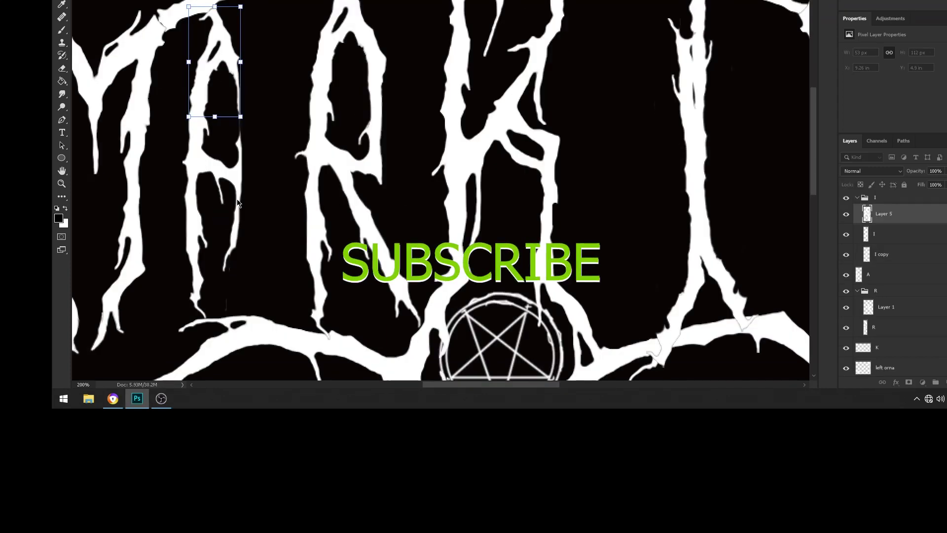
drag(229, 69, 671, 323)
scroll(634, 270, down, 5)
key(ctrl+z)
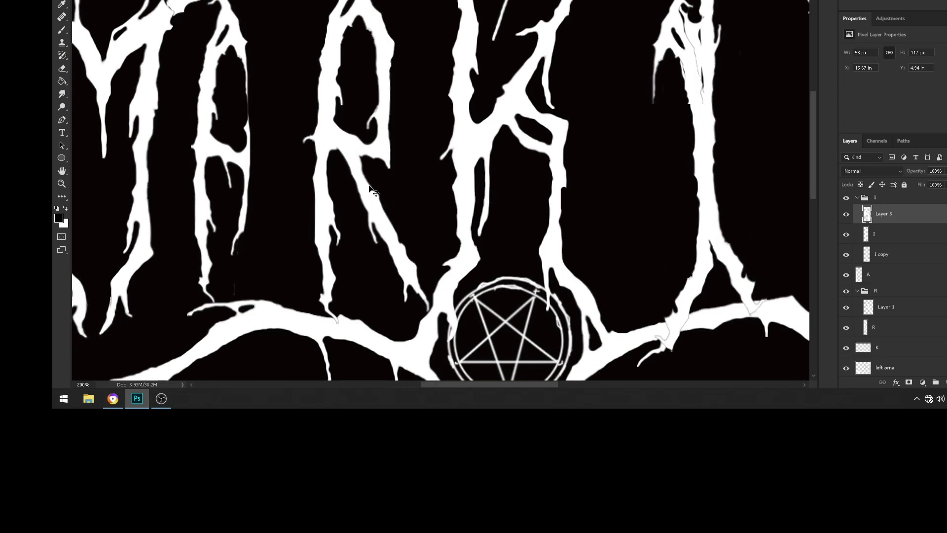
Duplicate the A layer into the I group and place the mirrored copy over the I.
scroll(632, 340, right, 3)
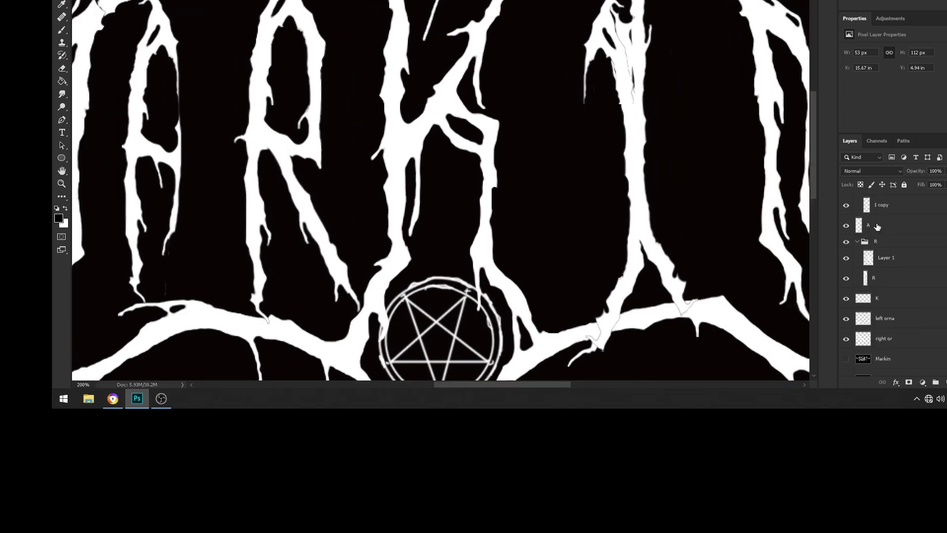
drag(883, 225, 897, 198)
drag(178, 148, 642, 183)
scroll(687, 201, down, 1)
scroll(687, 201, up, 6)
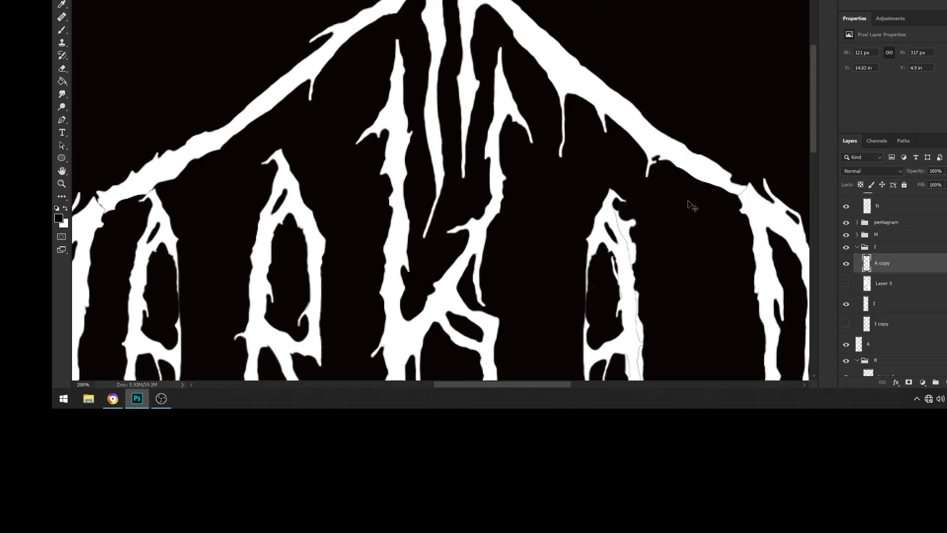
Hide the I layer and erase the junction between the left stroke and crossbar on the A copy layer.
scroll(690, 204, down, 5)
click(847, 304)
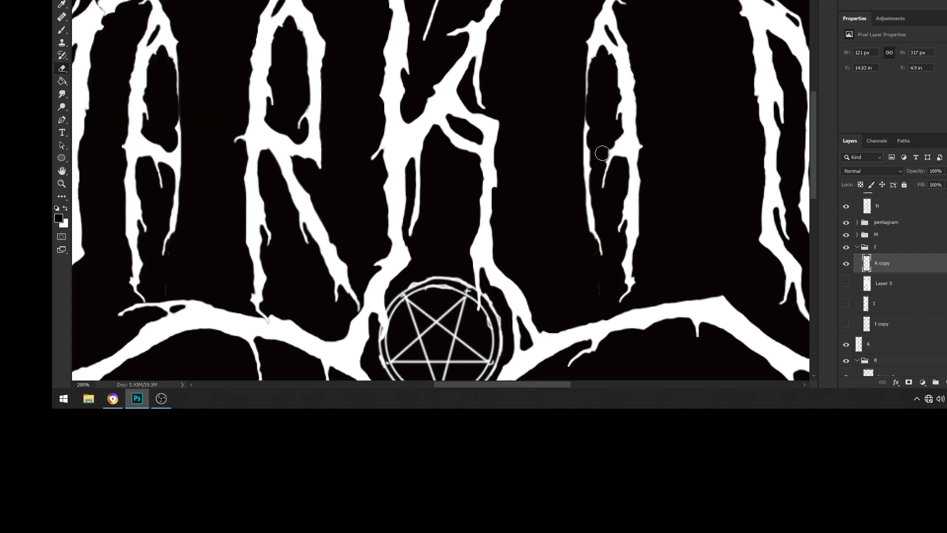
scroll(577, 239, up, 2)
click(395, 34)
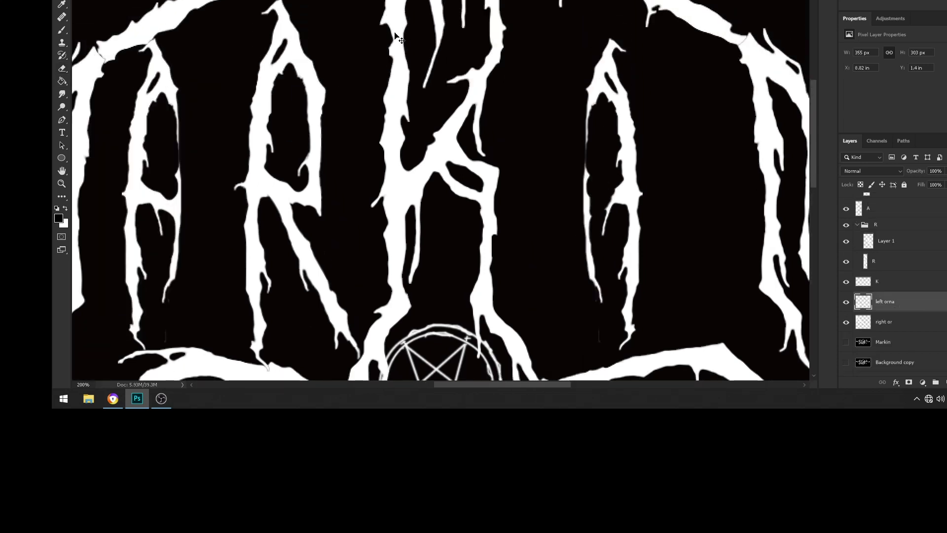
Hide the I copy layer and move the A copy layer into the gap between the K and the N.
scroll(395, 34, down, 2)
scroll(494, 148, up, 2)
scroll(560, 229, up, 2)
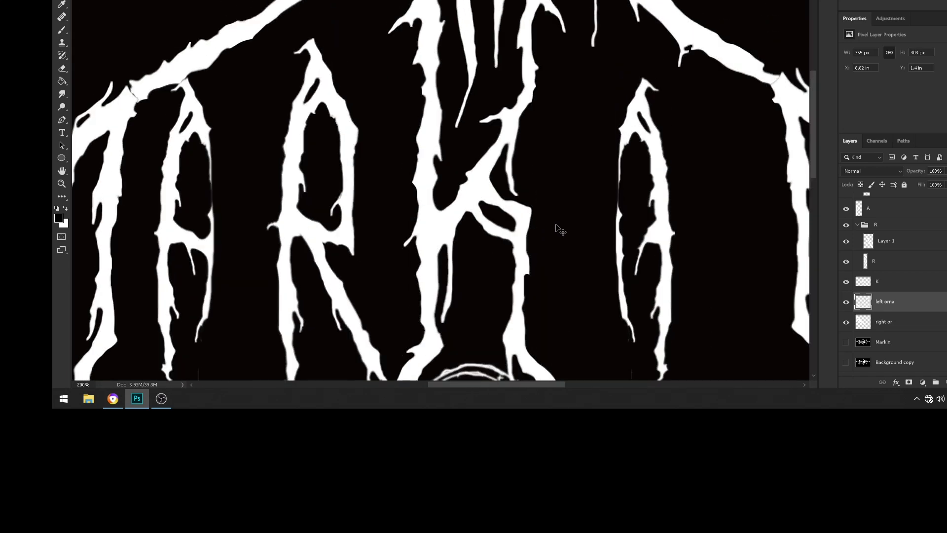
scroll(676, 81, down, 2)
scroll(846, 279, up, 3)
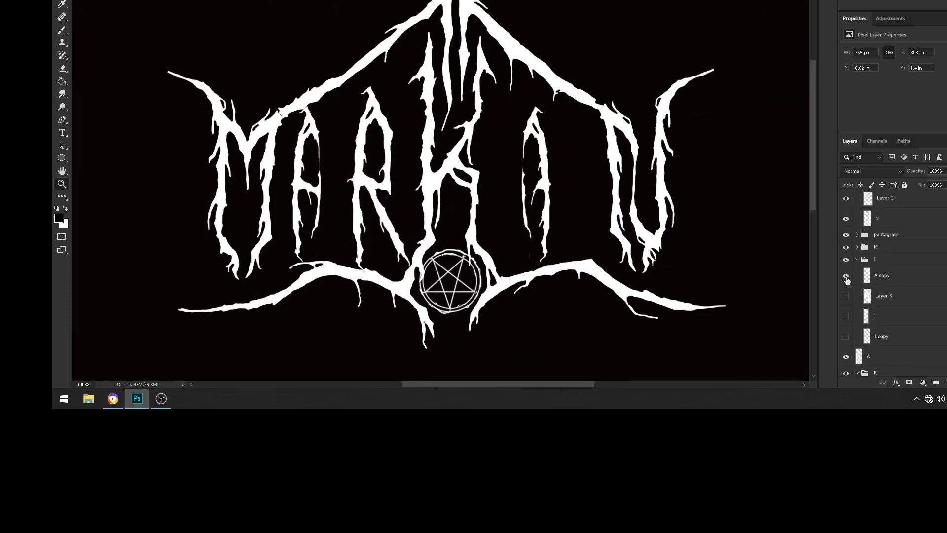
click(847, 336)
click(847, 337)
click(848, 279)
click(549, 182)
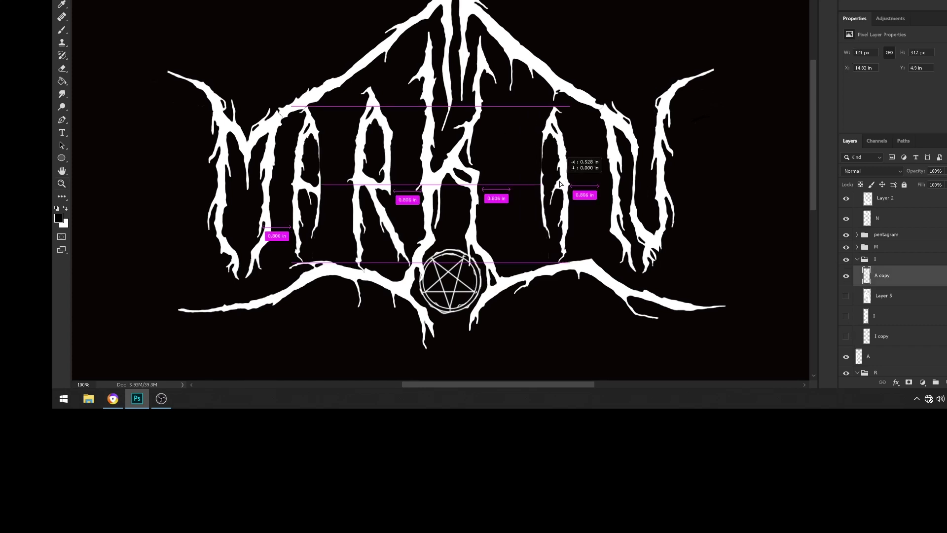
Scale down the A beside the M slightly and enlarge the A copy layer to about 139 × 364 px.
scroll(285, 184, down, 1)
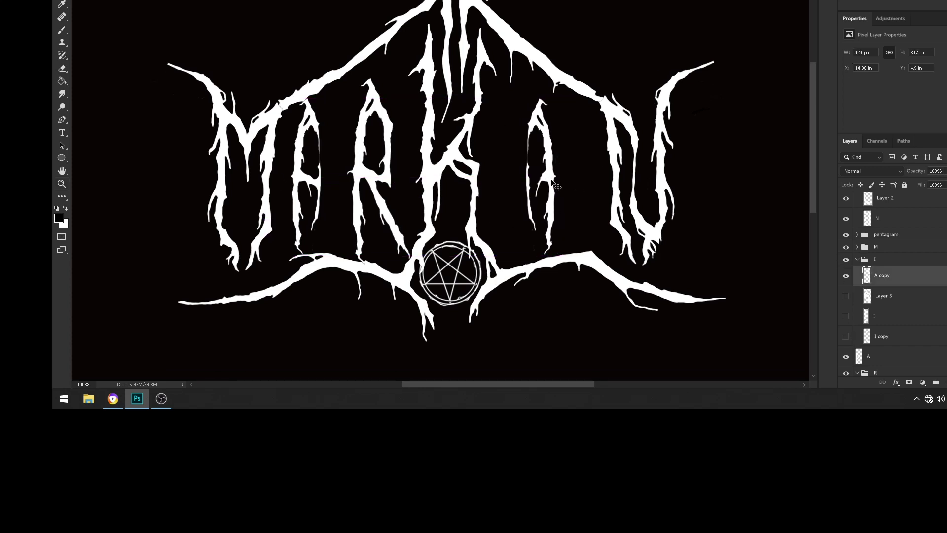
scroll(930, 267, up, 2)
click(305, 176)
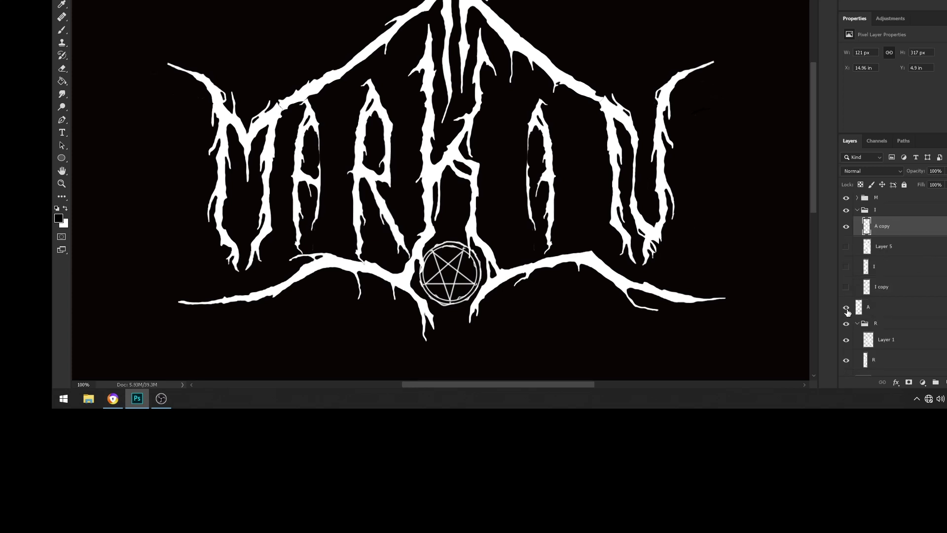
drag(543, 167, 533, 161)
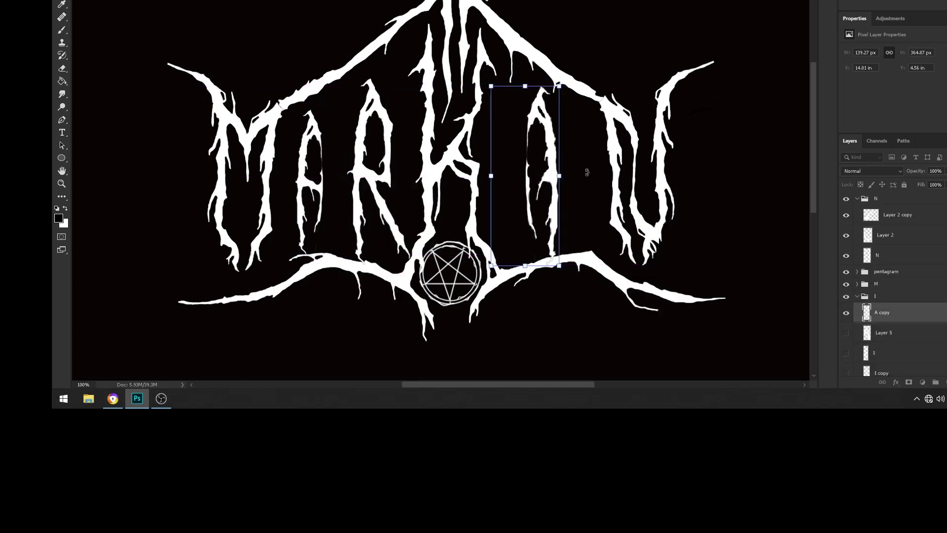
Cut the lower left stroke of the A copy free, then move and rotate it into a slanted leg beside the K.
key(ctrl+plus)
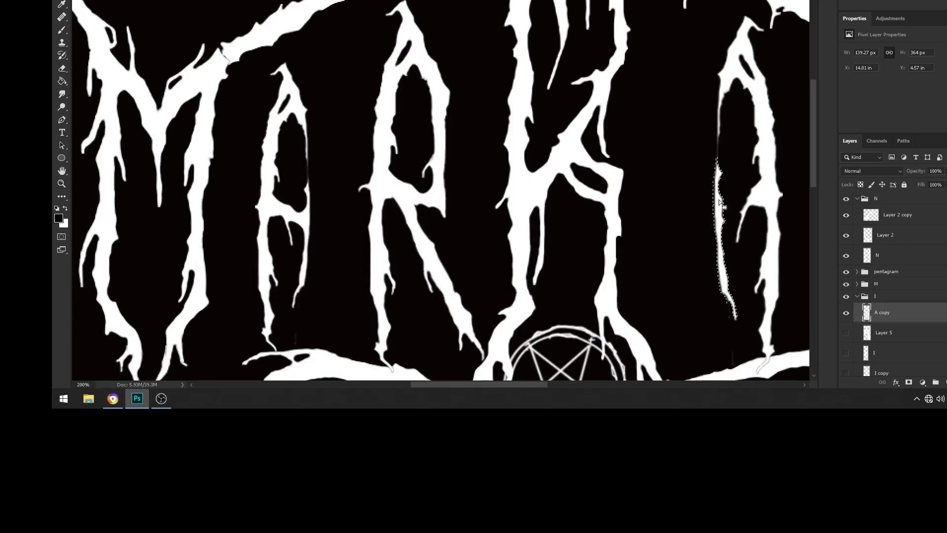
drag(720, 202, 687, 250)
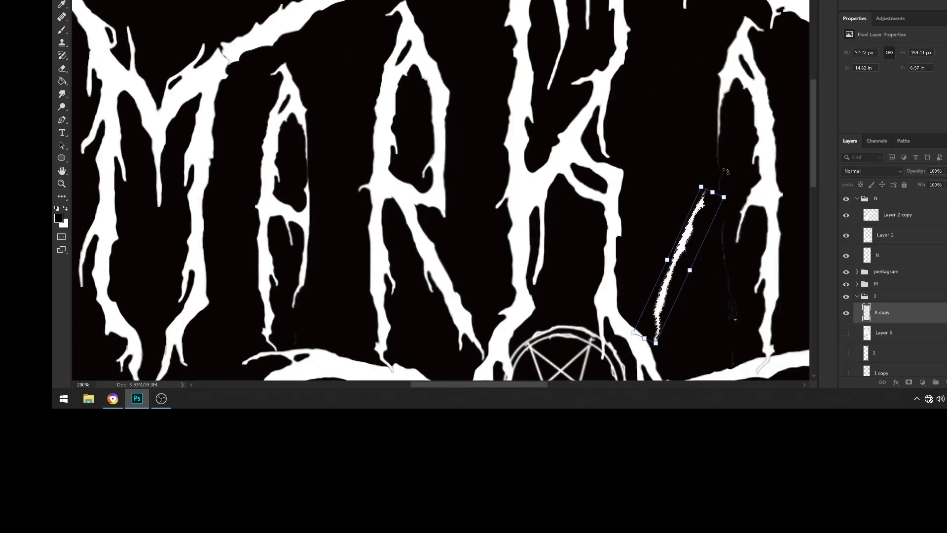
key(Return)
scroll(683, 138, down, 1)
Clear the thin residue of the moved stroke on the A copy layer and ready a white Hard Round brush.
mouse_move(509, 387)
mouse_down()
mouse_move(534, 388)
mouse_move(490, 387)
mouse_up()
click(858, 198)
click(858, 238)
click(884, 252)
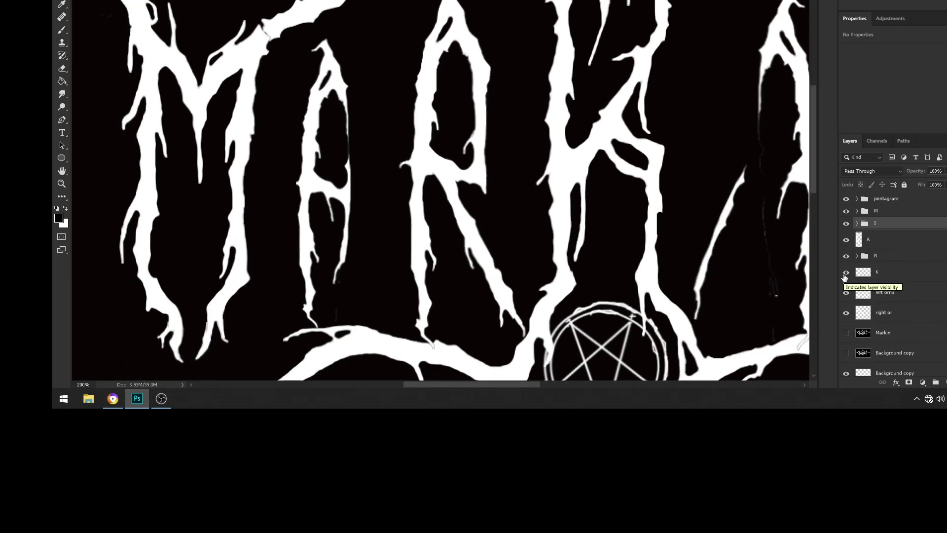
scroll(883, 276, down, 1)
key(e)
key(b)
key(x)
right_click(776, 295)
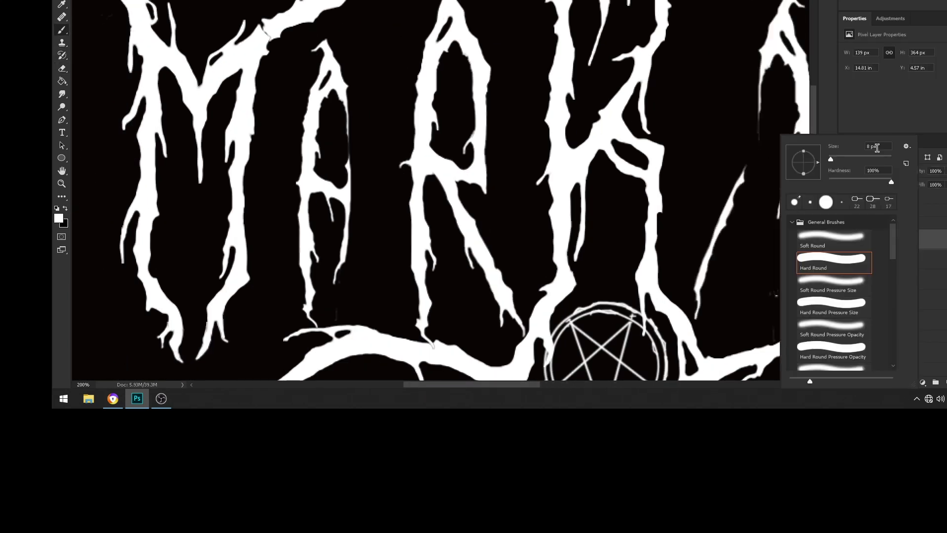
key(Escape)
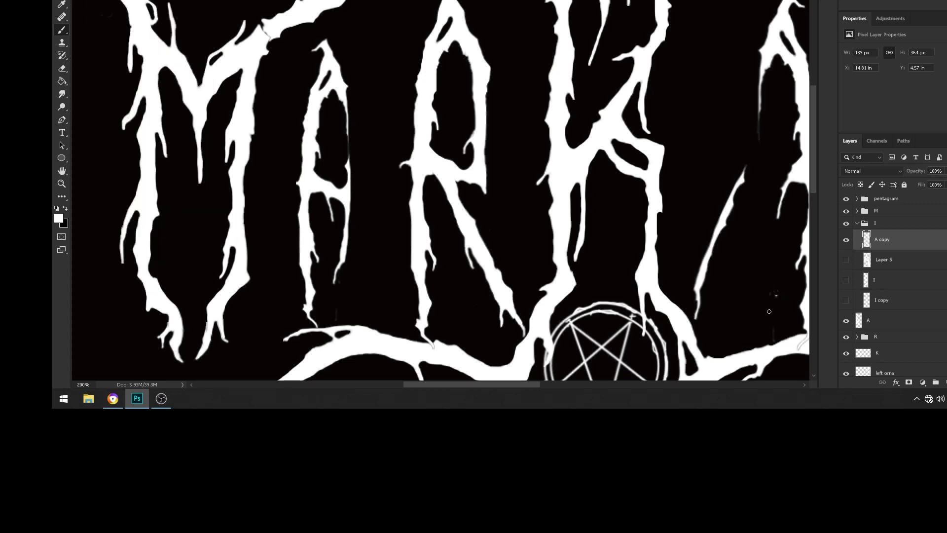
Select the upper left stroke of the A copy and rotate it outward toward the slanted leg.
key(m)
drag(780, 122, 724, 72)
right_click(752, 104)
click(789, 127)
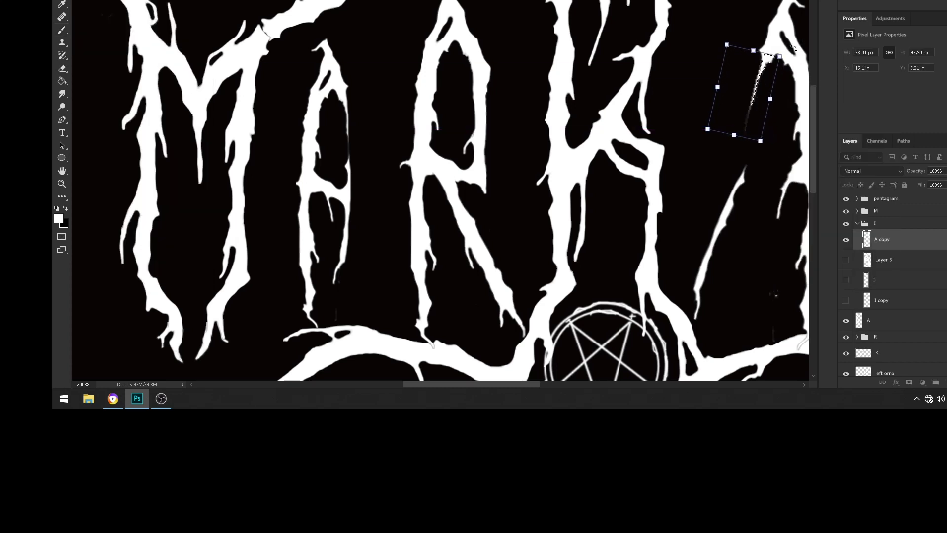
Adjust the Hard Round brush size and paint a thin spur on the outer side of the A copy's crossbar.
scroll(553, 296, down, 1)
drag(524, 385, 554, 384)
key(ctrl+plus)
key(b)
right_click(661, 198)
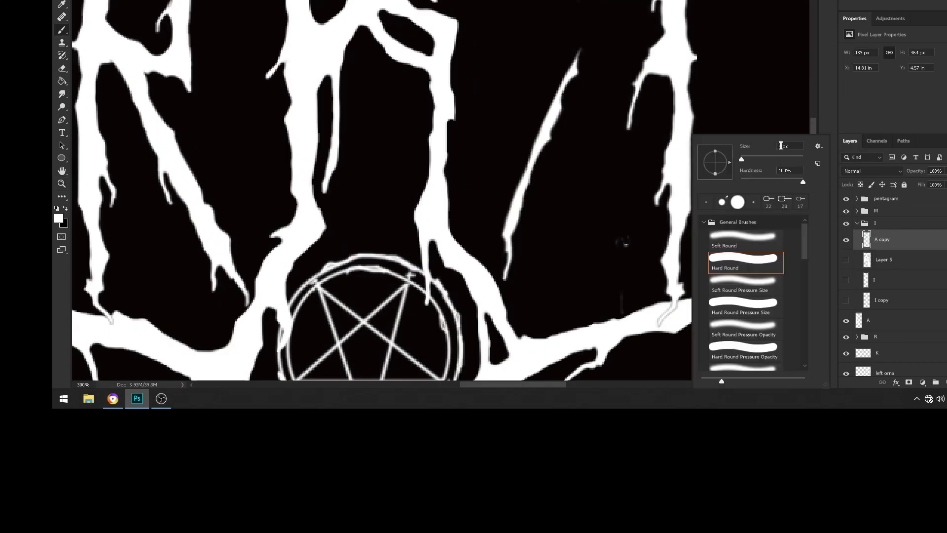
key(Escape)
scroll(714, 80, up, 3)
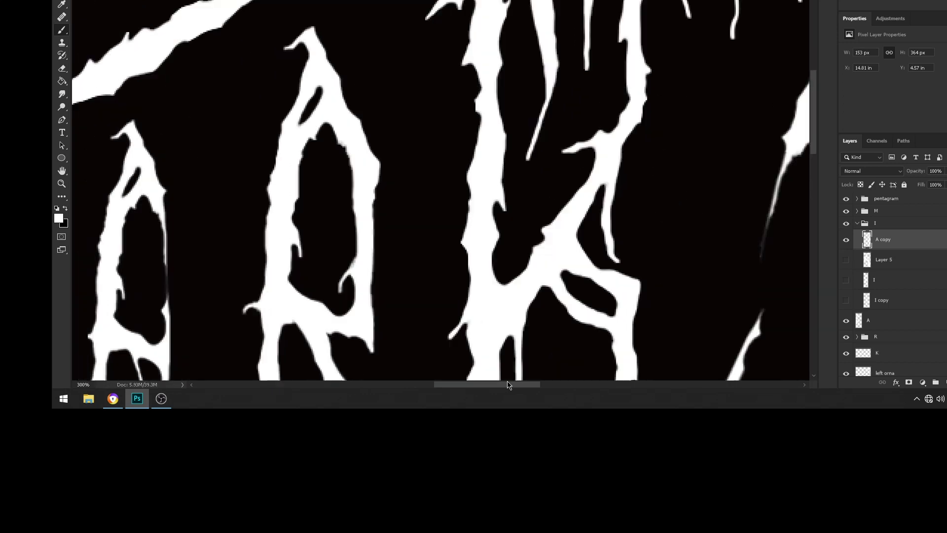
scroll(560, 374, right, 3)
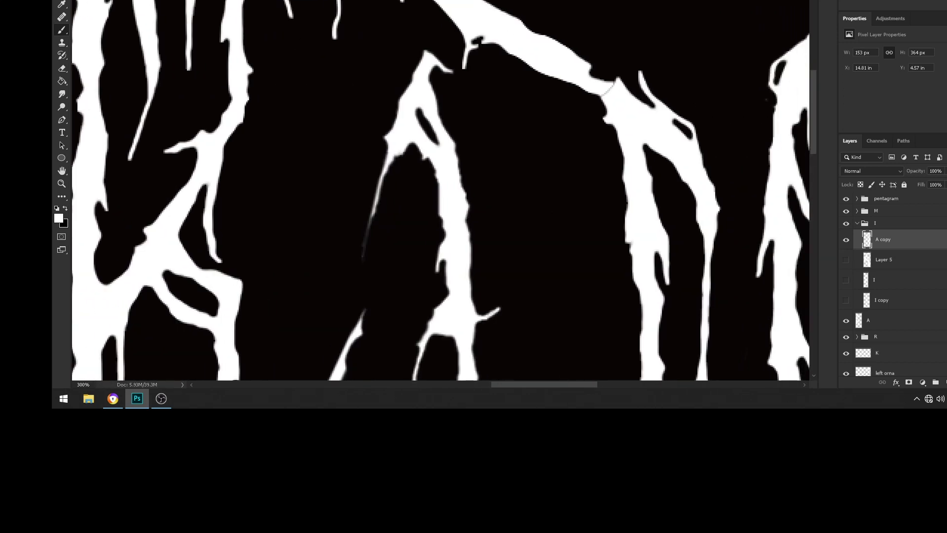
Paint thin spurs along the right ornament's lower edge and extend its upper tip on its own layer.
key(alt+comma)
scroll(359, 242, up, 3)
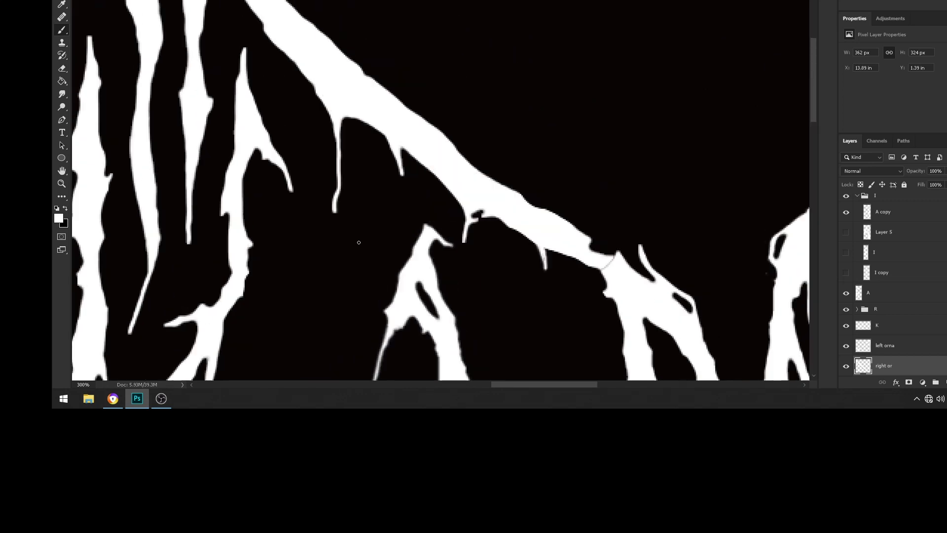
scroll(358, 242, up, 3)
scroll(507, 140, left, 2)
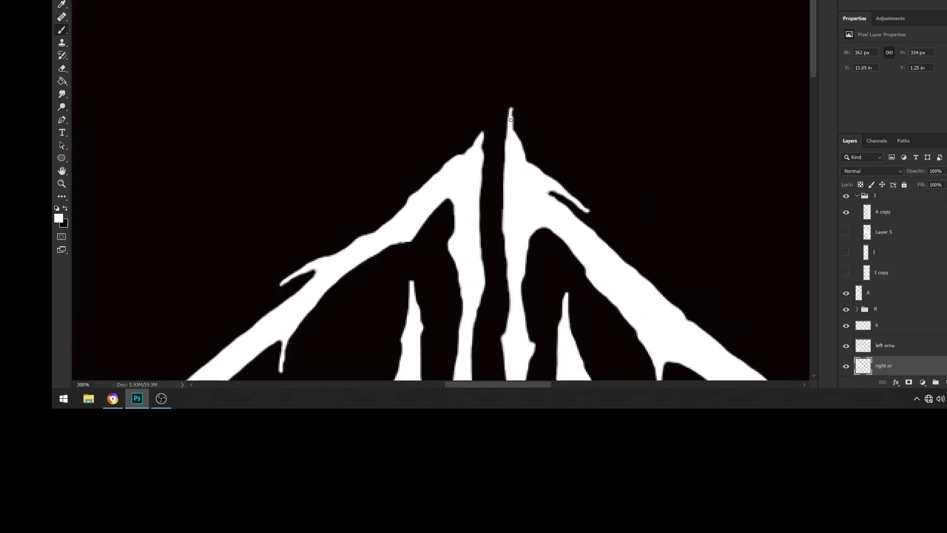
scroll(511, 120, down, 5)
scroll(511, 120, up, 3)
Paint thin spurs and a hooked tip on the K layer's lower right branch.
key(alt+bracketright)
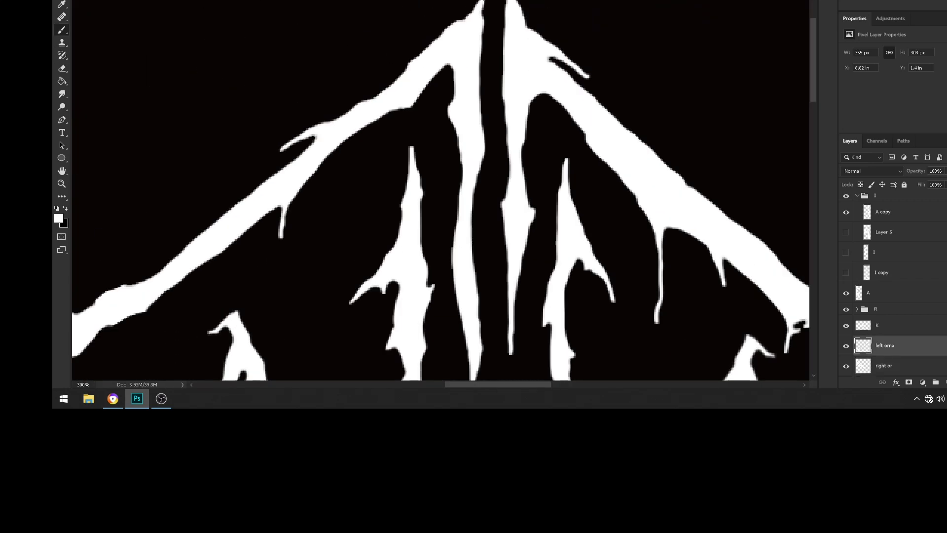
scroll(485, 33, down, 5)
key(alt+bracketright)
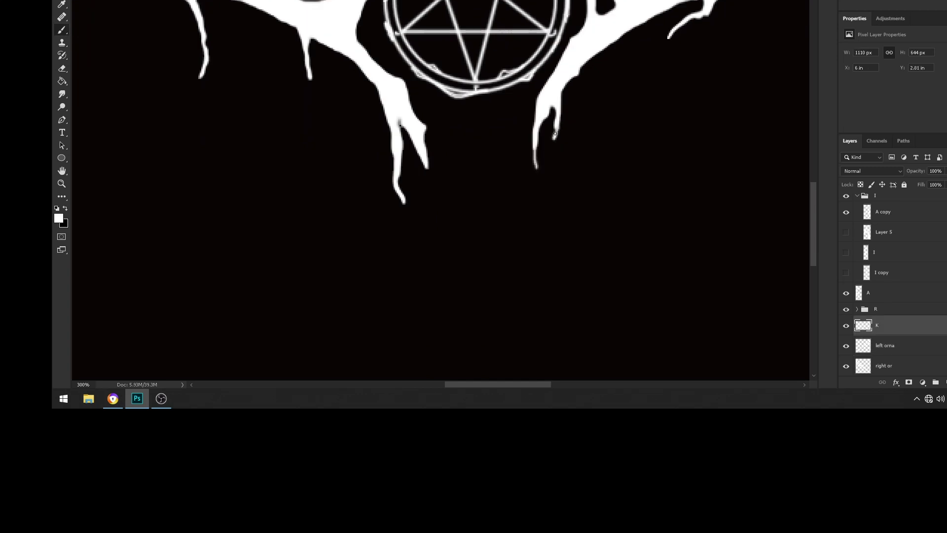
scroll(432, 117, up, 3)
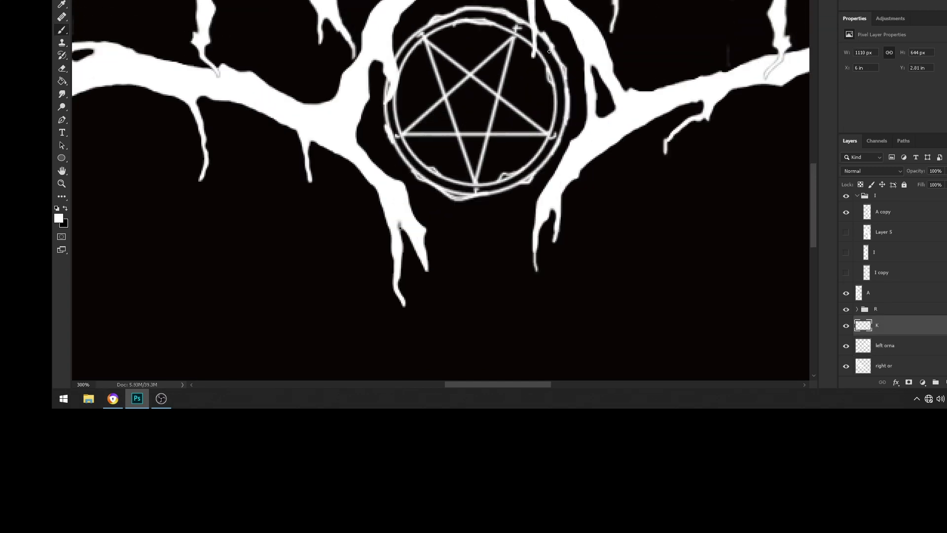
scroll(549, 51, right, 5)
scroll(469, 121, up, 1)
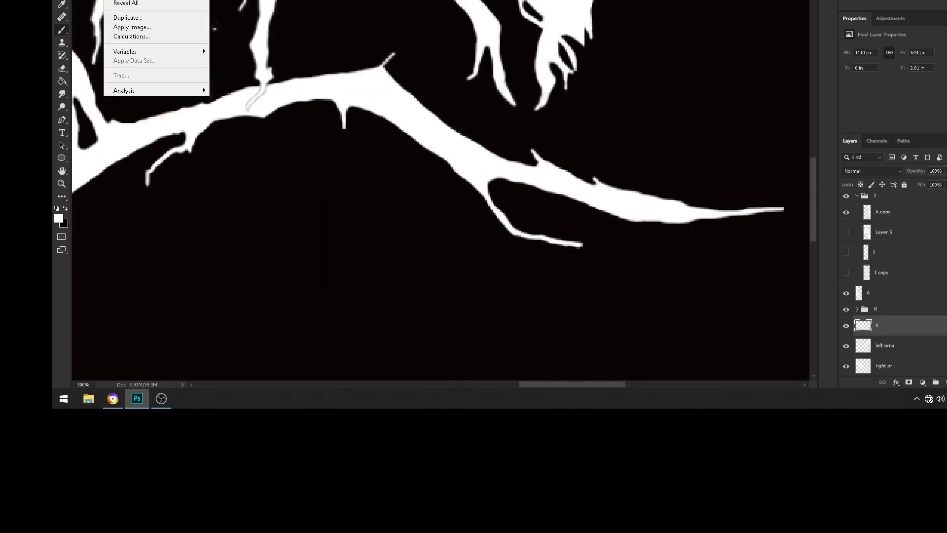
scroll(656, 165, up, 1)
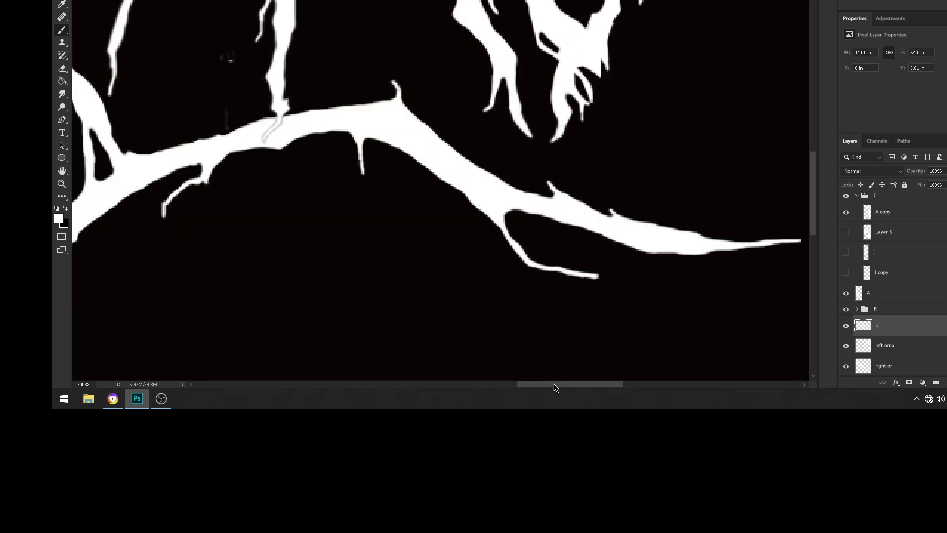
Paint small spurs along the K layer's lower left branch.
scroll(470, 244, left, 5)
scroll(402, 248, up, 3)
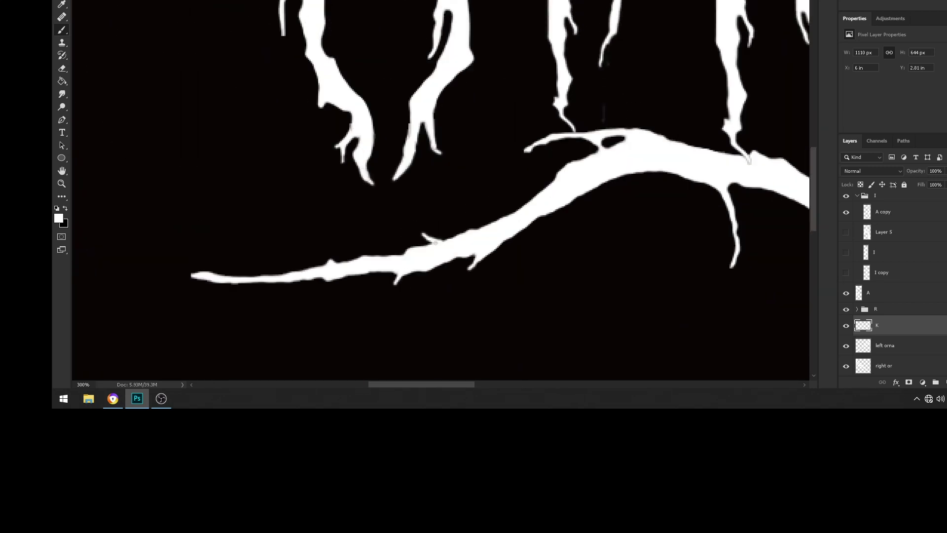
scroll(581, 377, right, 5)
scroll(581, 378, left, 5)
scroll(444, 222, up, 3)
Move the K layer to the top of the I group and add a thin spur under its right branch at the A copy's foot.
click(884, 211)
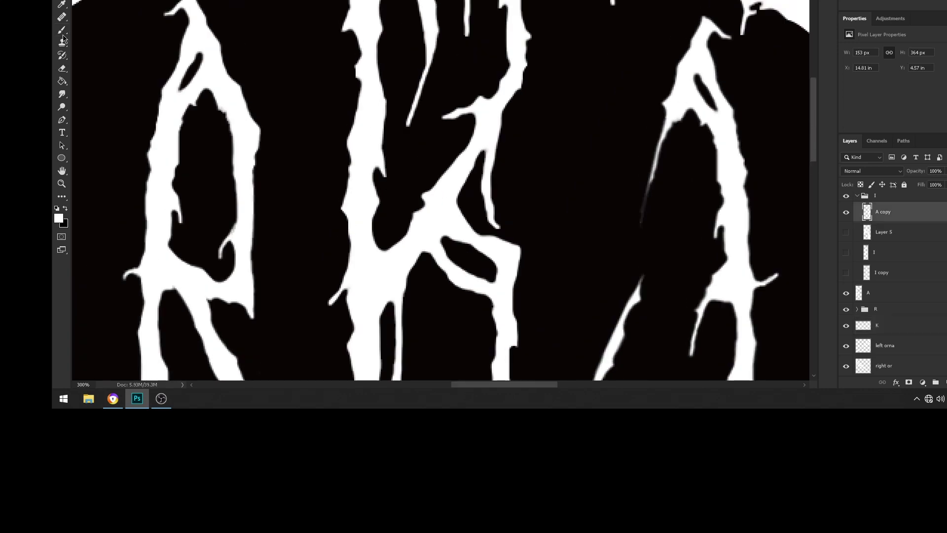
scroll(688, 239, down, 3)
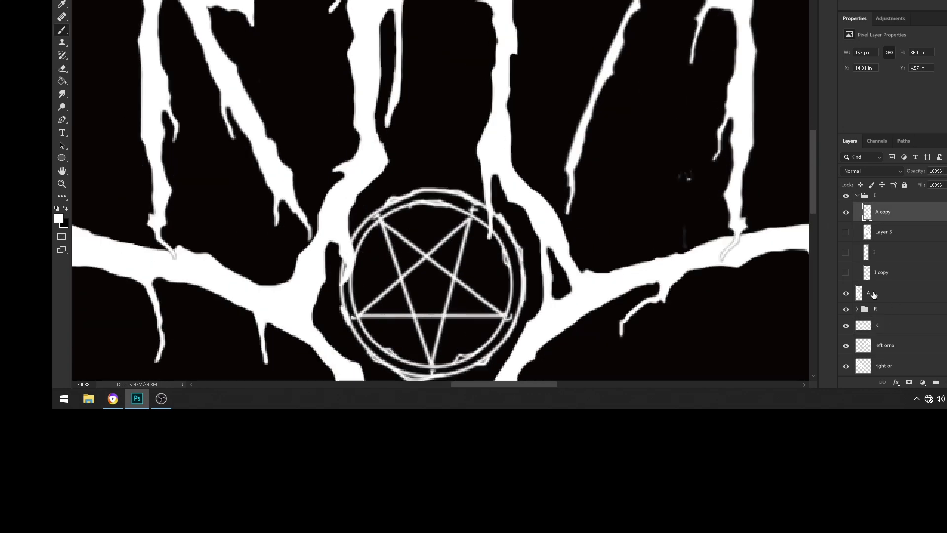
drag(873, 294, 872, 210)
scroll(296, 234, down, 1)
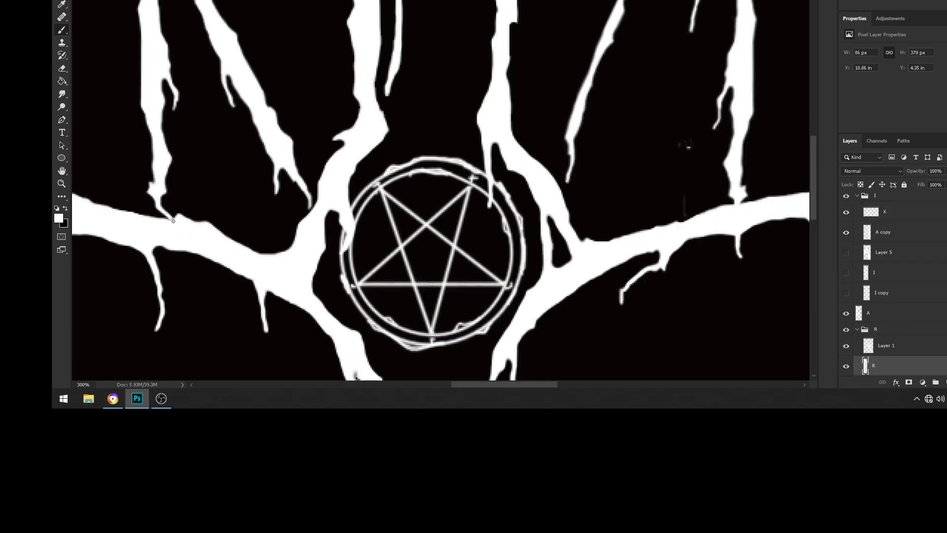
scroll(215, 262, down, 2)
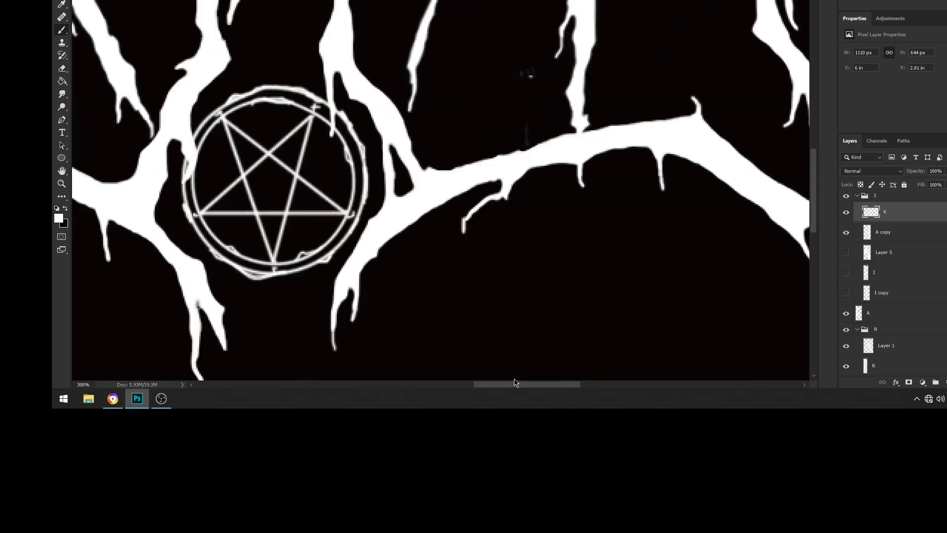
Check the whole logo at 100% and paint short spurs on the N's upper left shoulder on the N layer.
drag(425, 384, 527, 376)
scroll(527, 376, down, 3)
right_click(432, 200)
click(454, 247)
scroll(482, 212, down, 2)
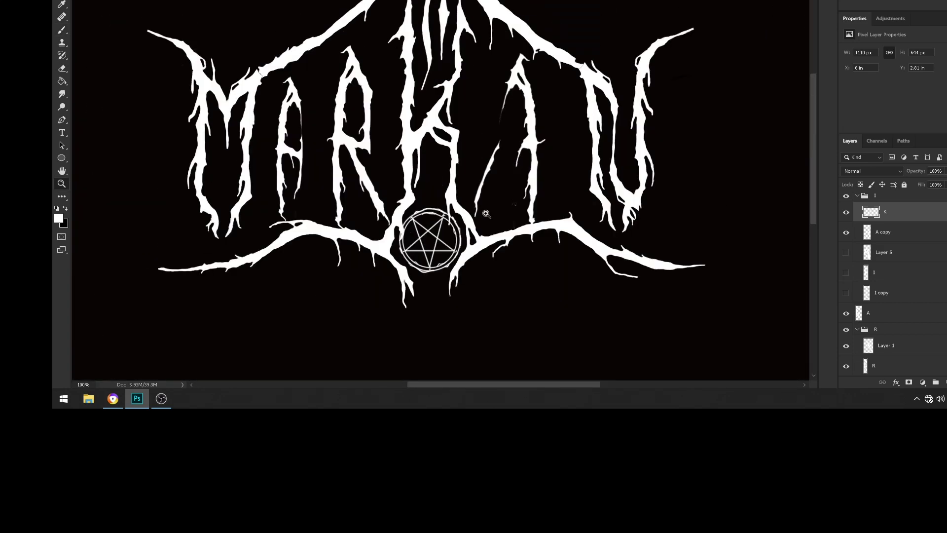
scroll(482, 212, up, 5)
scroll(533, 107, right, 5)
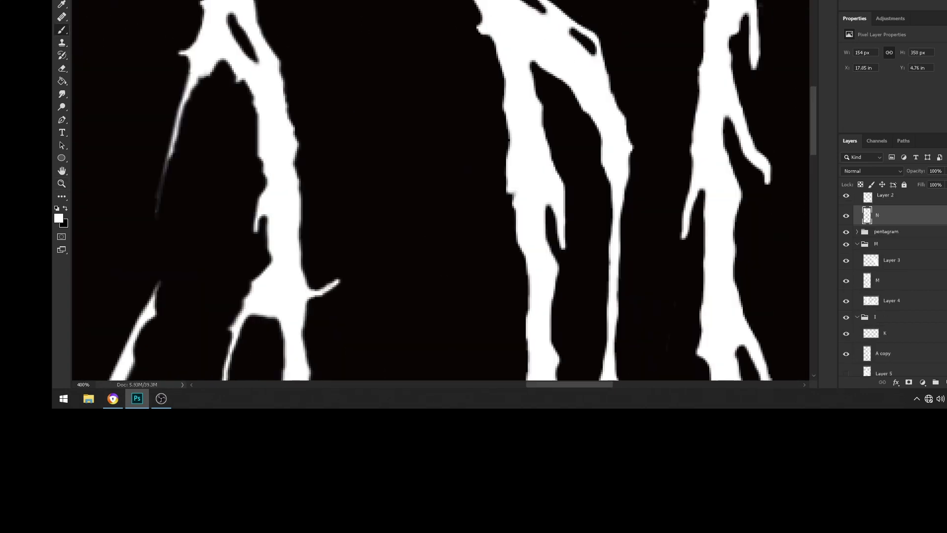
click(533, 106)
scroll(476, 103, up, 3)
Paint a spur on the right ornament's upper edge and another on the outer edge of the N's arch.
drag(341, 85, 298, 83)
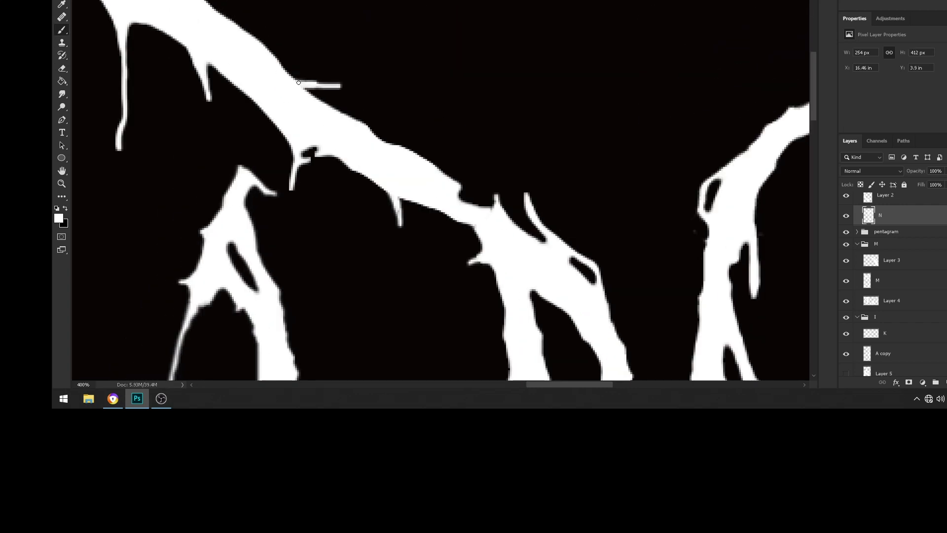
scroll(302, 97, down, 6)
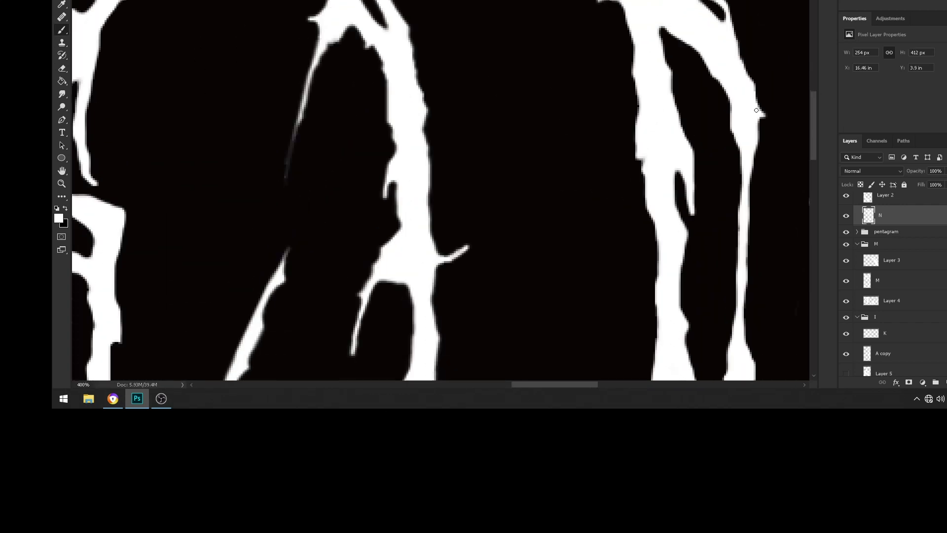
scroll(707, 336, down, 8)
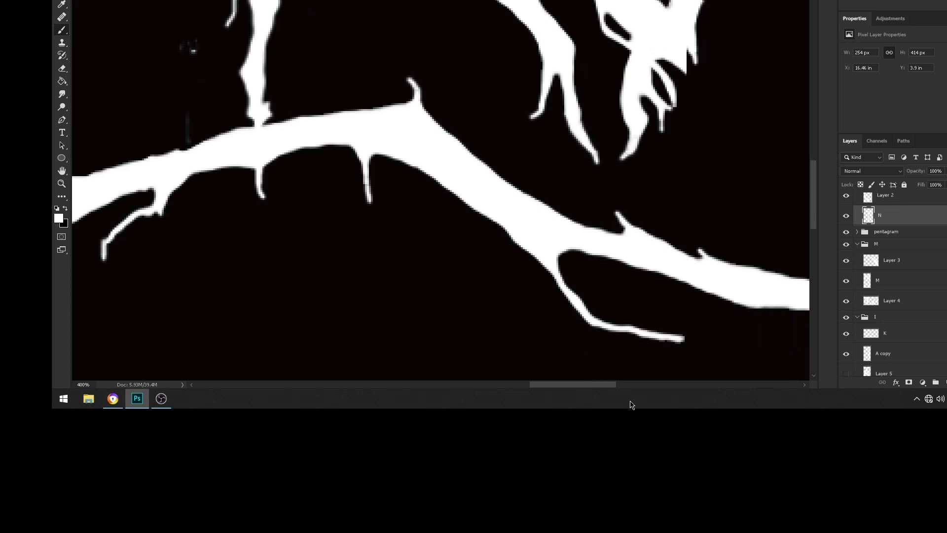
Paint a thin bent branch growing from the lower inner side of the A copy's right leg.
click(889, 353)
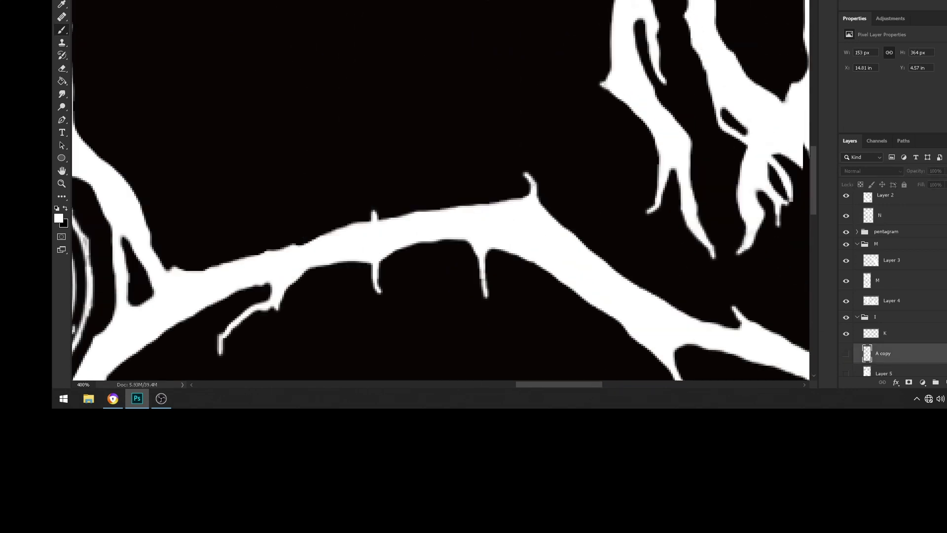
key(x)
drag(363, 66, 321, 130)
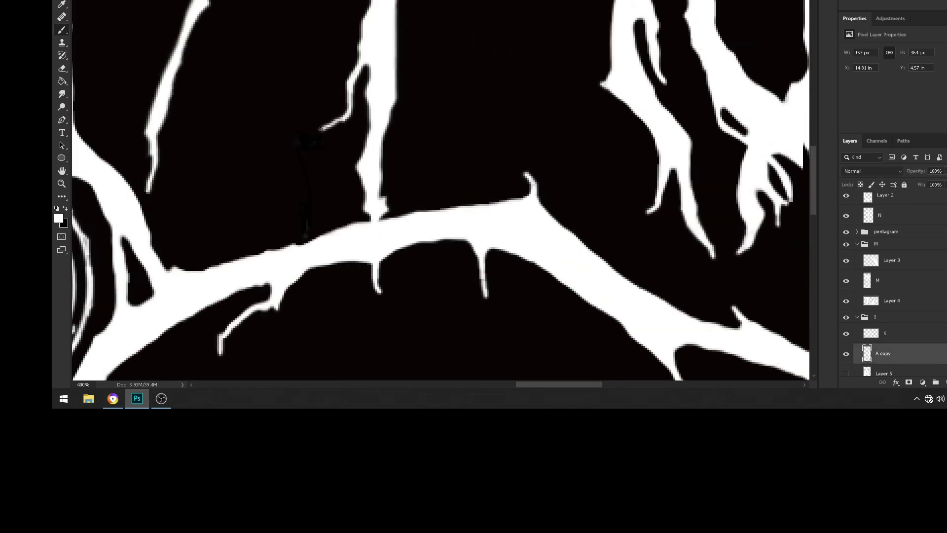
scroll(390, 91, up, 3)
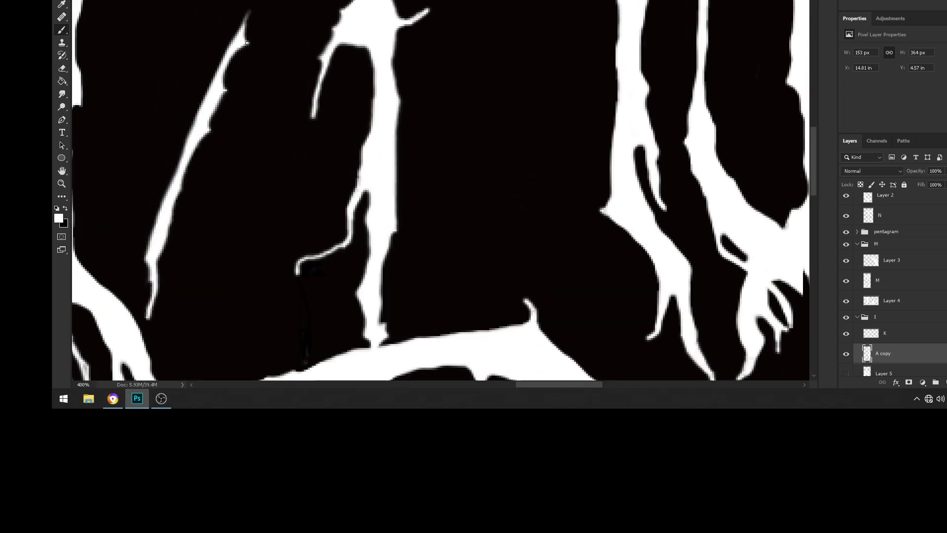
Check the whole logo at 100% and nudge the three N layers down by about 0.04 in.
scroll(257, 84, down, 3)
key(z)
right_click(487, 197)
click(534, 222)
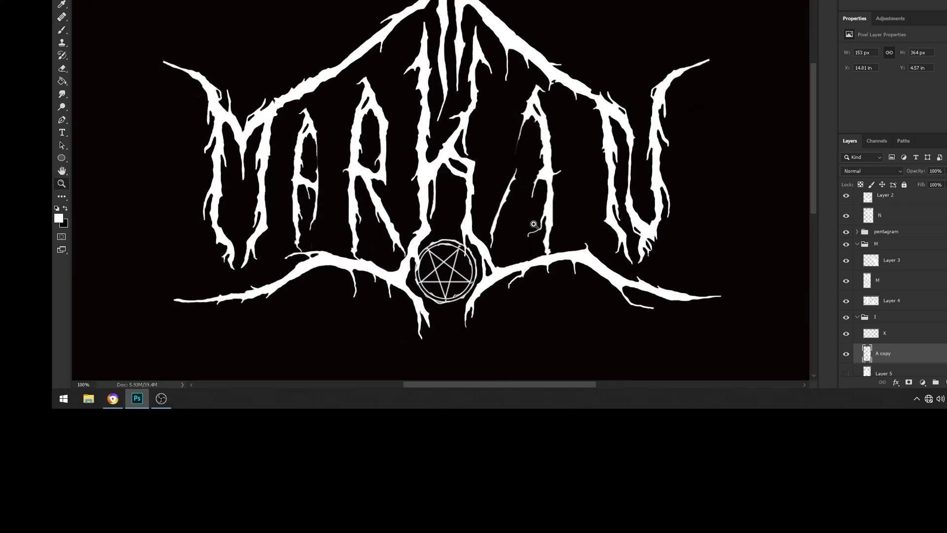
click(302, 153)
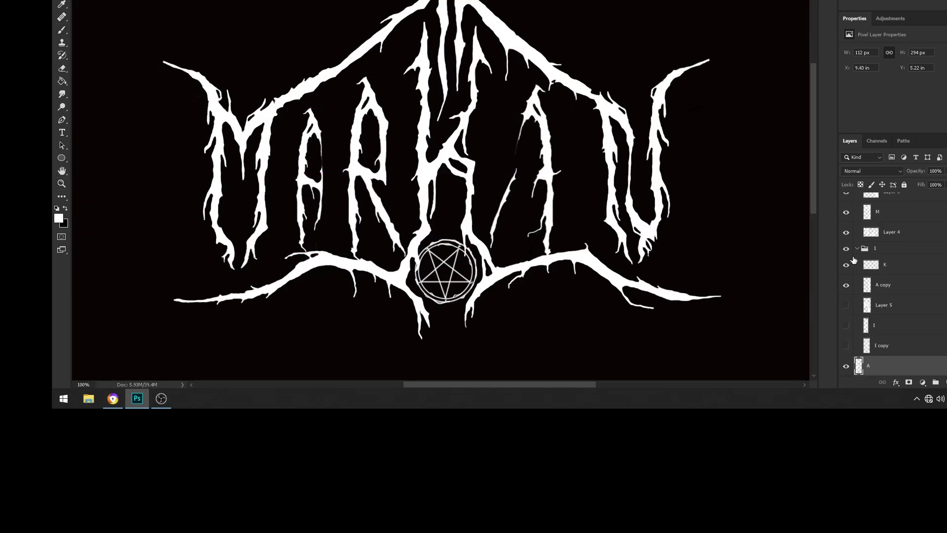
click(374, 162)
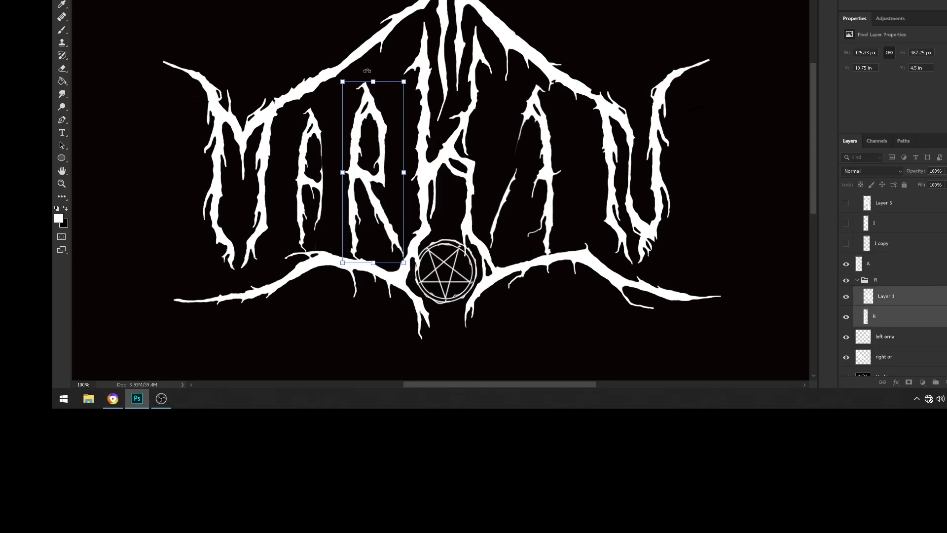
click(617, 153)
drag(604, 120, 605, 121)
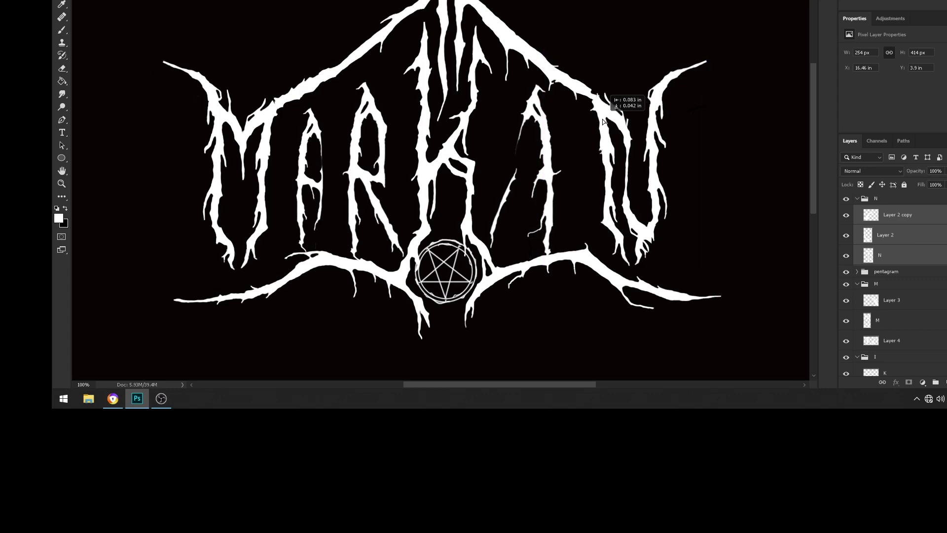
click(677, 44)
scroll(582, 148, down, 1)
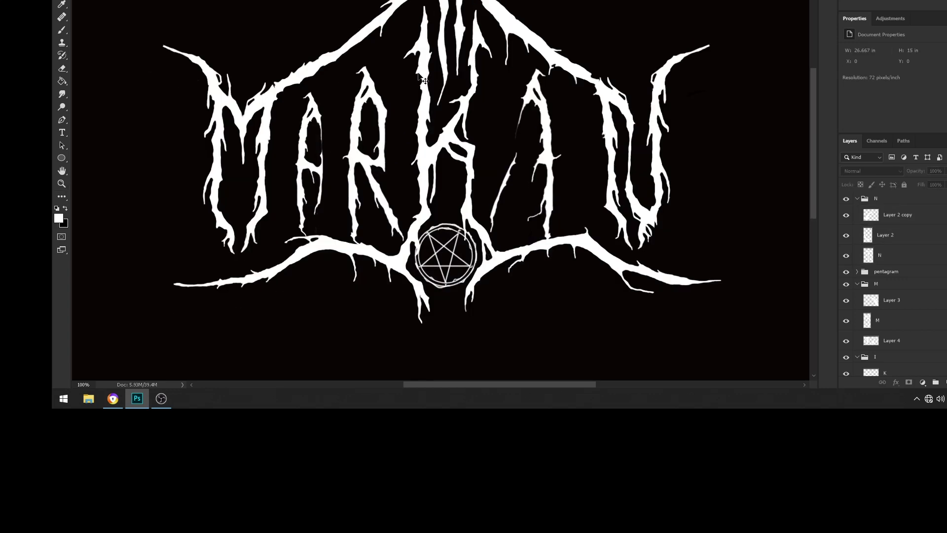
On the K layer, lengthen the side branches of the K's two upper arms with thin curved tips and add small spurs.
ctrl+space+click(419, 75)
key(b)
scroll(290, 98, up, 3)
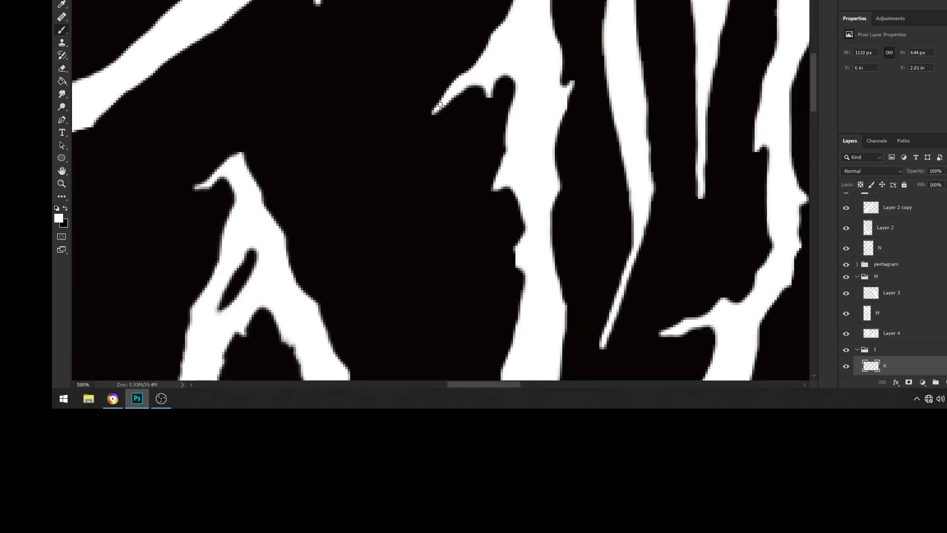
scroll(429, 31, right, 5)
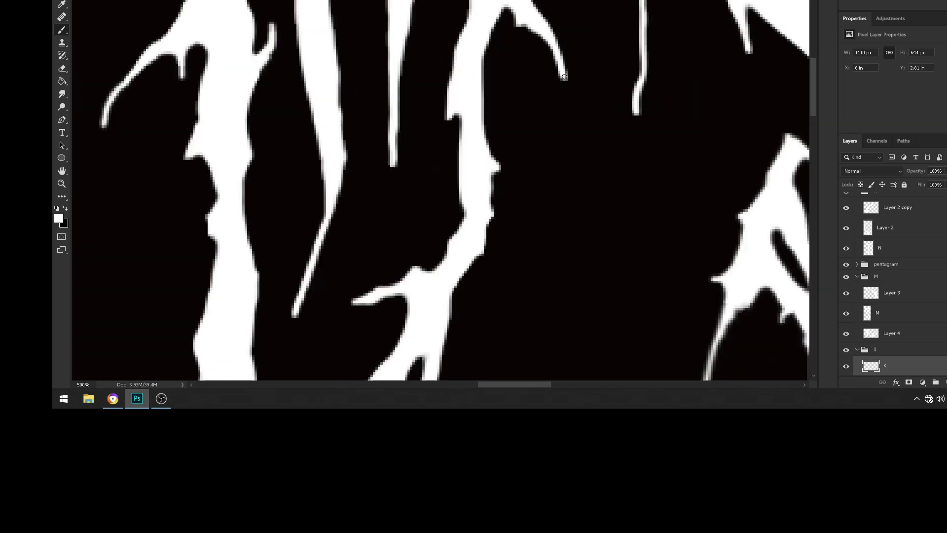
right_click(518, 36)
key(Escape)
Paint thorns along the K's stems and thin bent tips on top of both upper arms.
scroll(497, 17, up, 3)
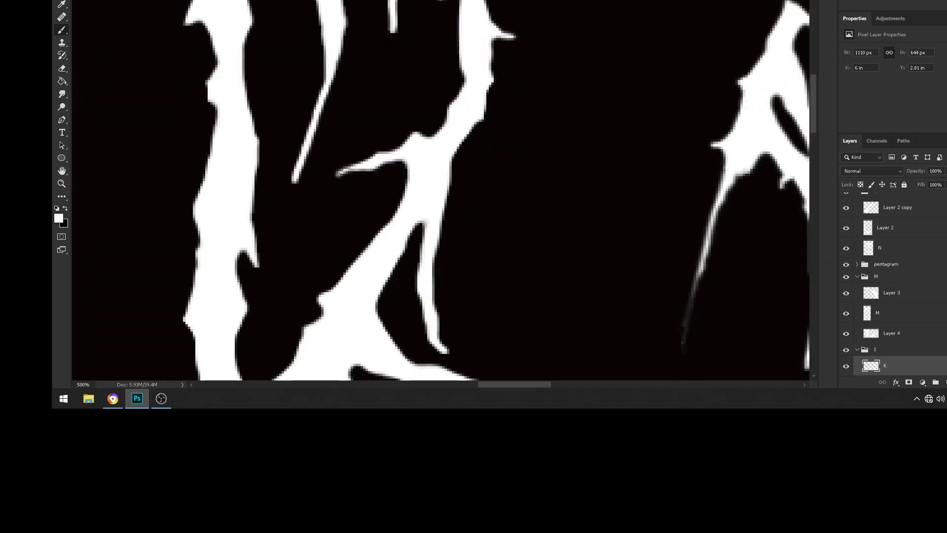
scroll(498, 17, up, 1)
drag(476, 47, 484, 65)
key(z)
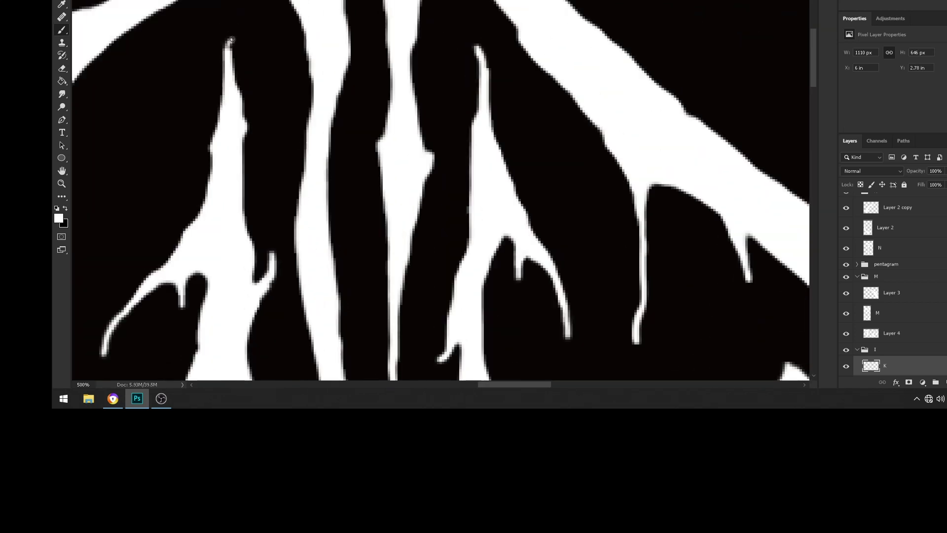
alt+click(406, 206)
right_click(406, 205)
click(422, 220)
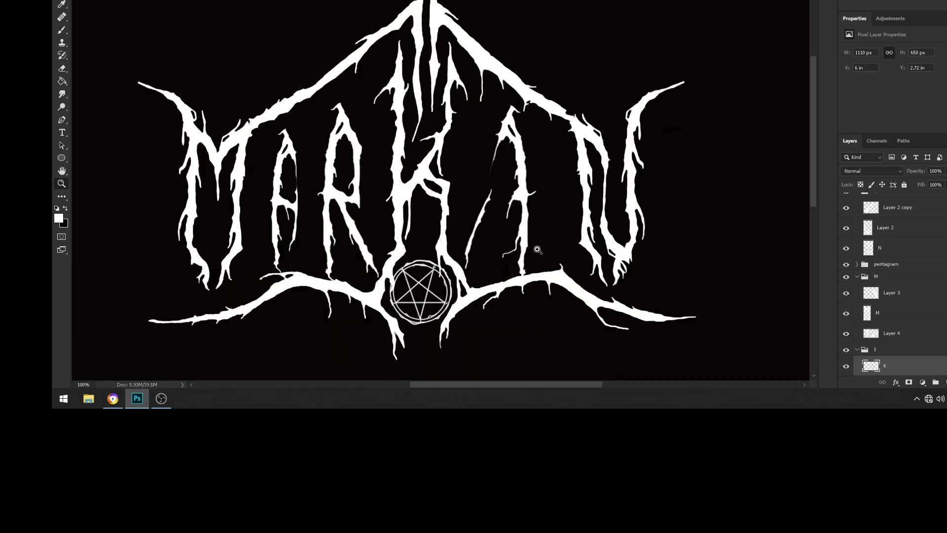
On the N layer, paint short spurs on the left stem and lengthen the thorn on the arch's outer edge.
scroll(537, 250, up, 5)
ctrl+click(96, 30)
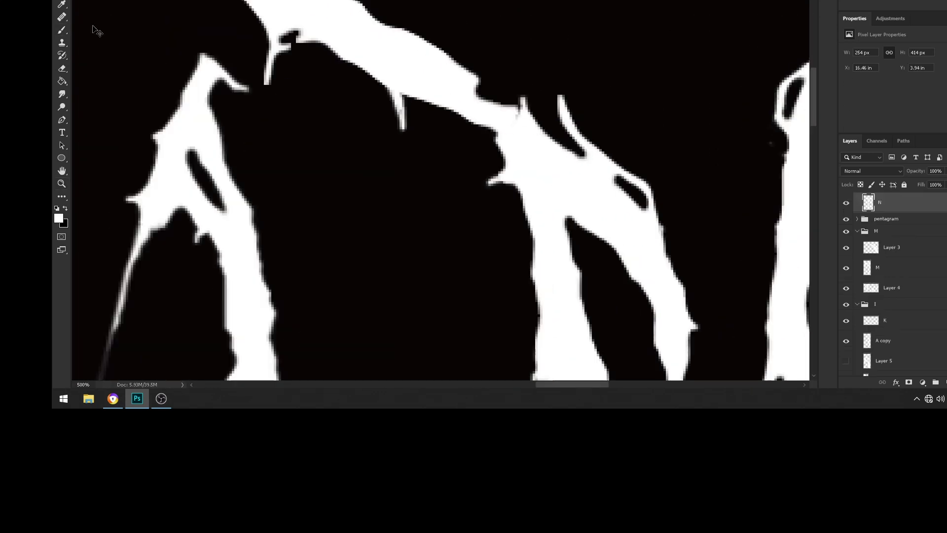
scroll(522, 116, down, 3)
scroll(689, 238, up, 2)
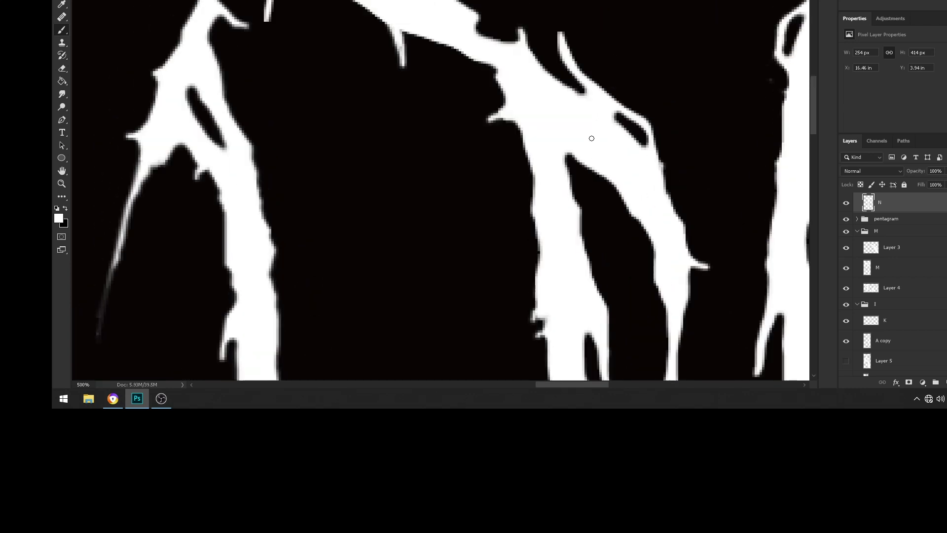
key(z)
right_click(406, 247)
click(422, 262)
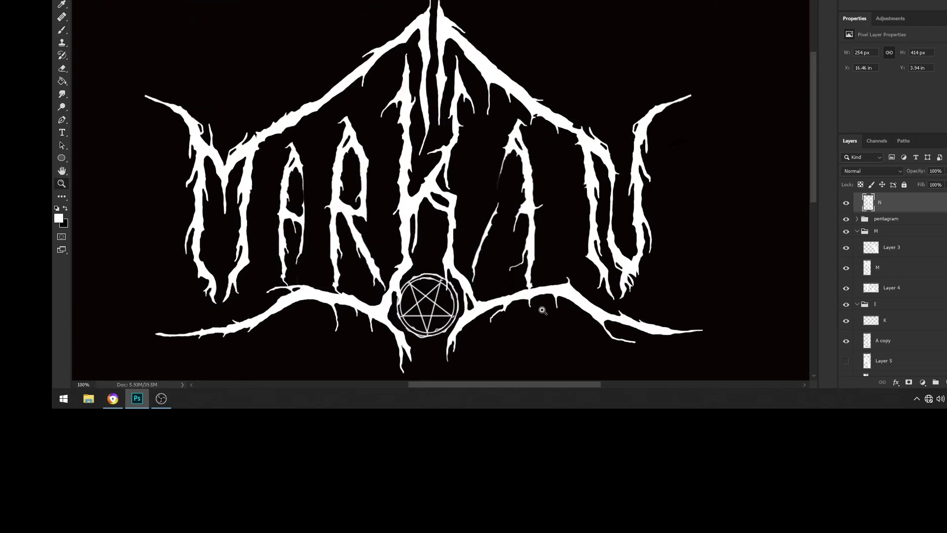
Shift the N and its upper ornament slightly to the right.
scroll(888, 247, up, 2)
key(v)
scroll(633, 208, up, 1)
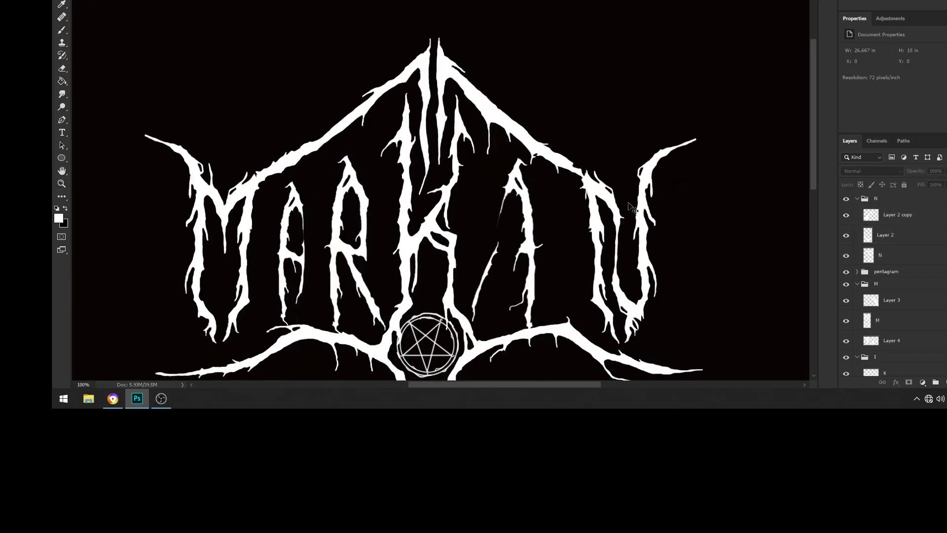
Rejoin the right ornament to the shifted N on the right ornament layer, and paint a thin spur beside the N's left stem.
ctrl+click(633, 208)
scroll(636, 212, up, 3)
key(b)
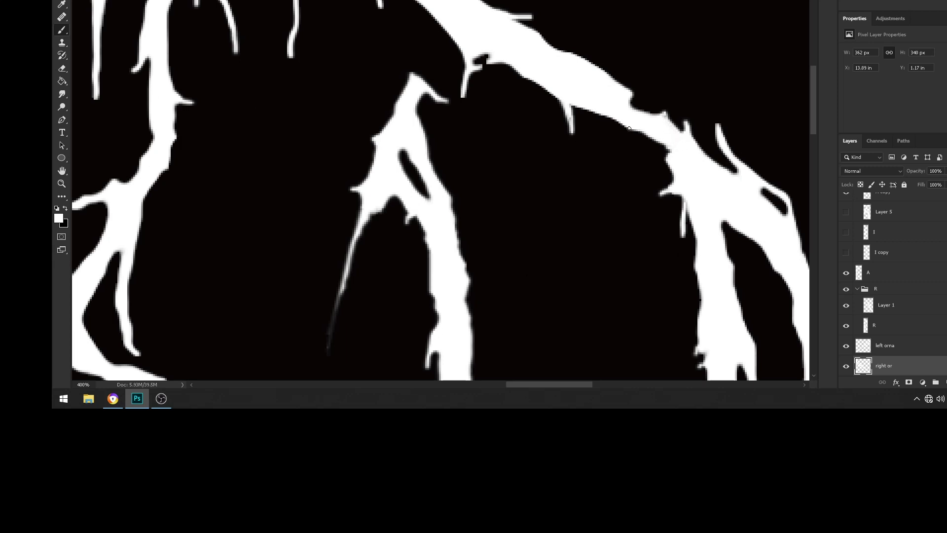
key(z)
right_click(447, 213)
click(478, 266)
scroll(920, 323, down, 3)
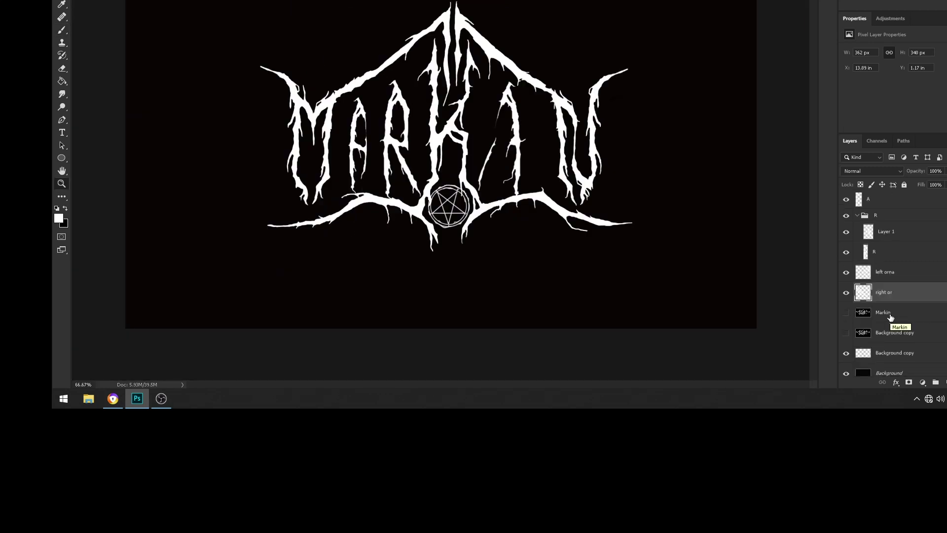
Draw a curved Pen path hanging from the right ornament's lower spur between the A copy and the N.
scroll(483, 248, up, 3)
key(p)
scroll(301, 72, up, 2)
scroll(301, 72, down, 2)
right_click(296, 49)
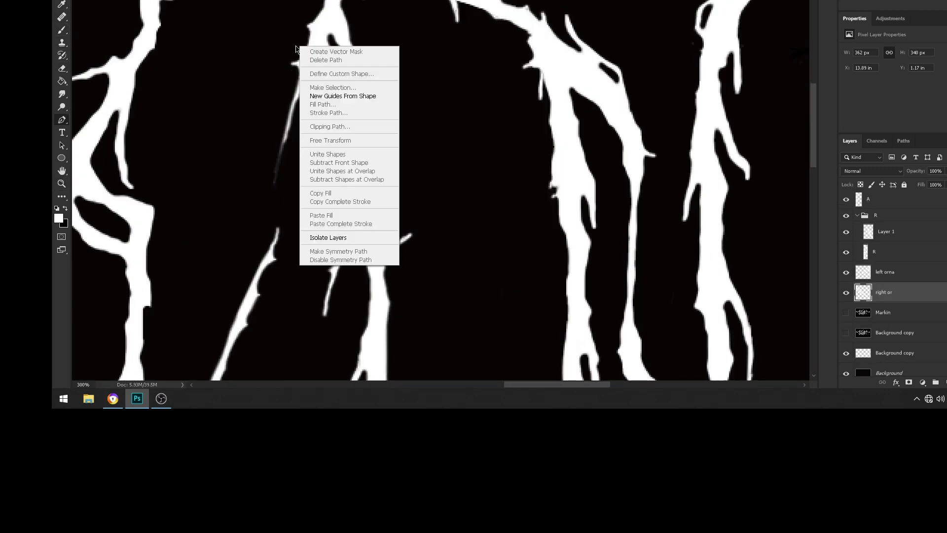
key(Escape)
key(b)
alt+click(481, 76)
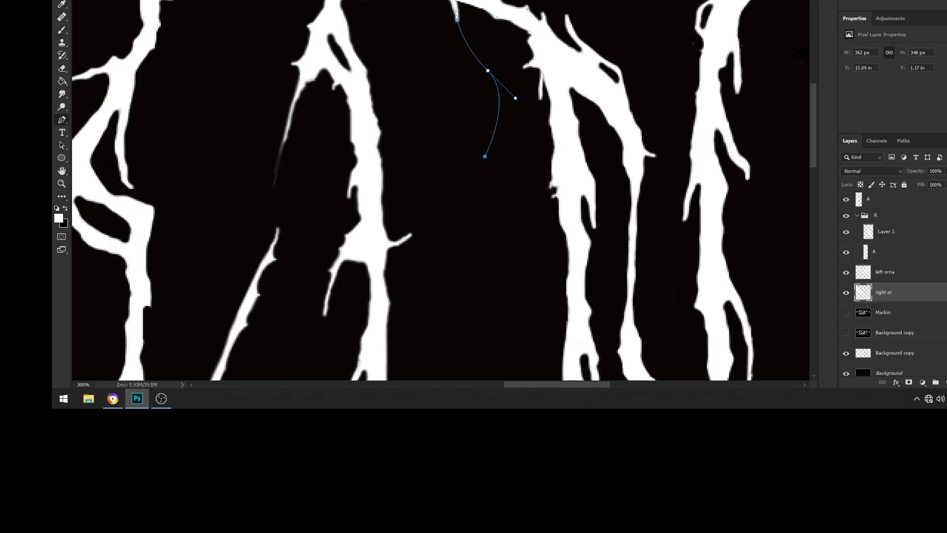
key(ctrl+z)
drag(505, 156, 491, 153)
Stroke the curved path with a thin Hard Round brush on the right ornament layer and clear the path.
right_click(454, 213)
click(518, 221)
key(b)
right_click(490, 149)
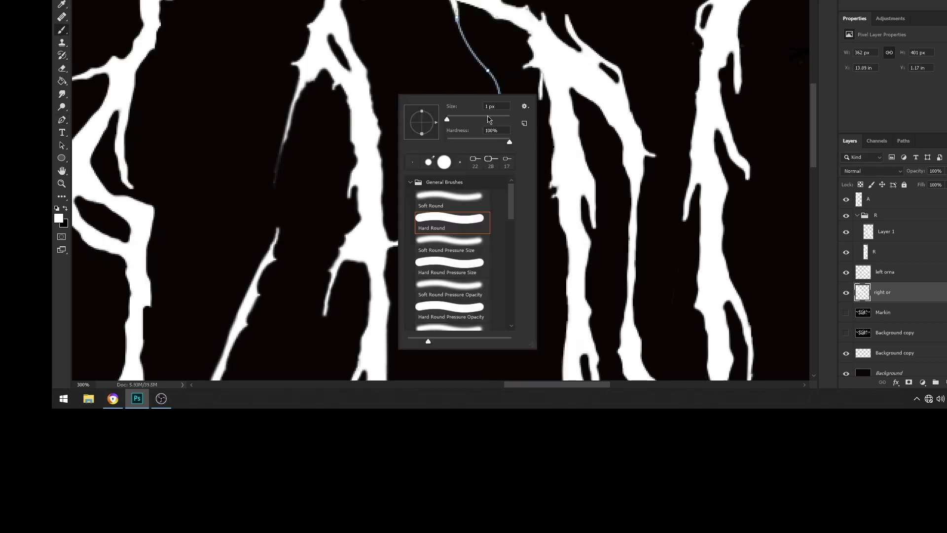
right_click(498, 74)
key(p)
right_click(498, 74)
key(Return)
Shorten the hanging strand by painting its lower end black, and thicken its upper part in white where it leaves the ornament.
scroll(454, 311, down, 5)
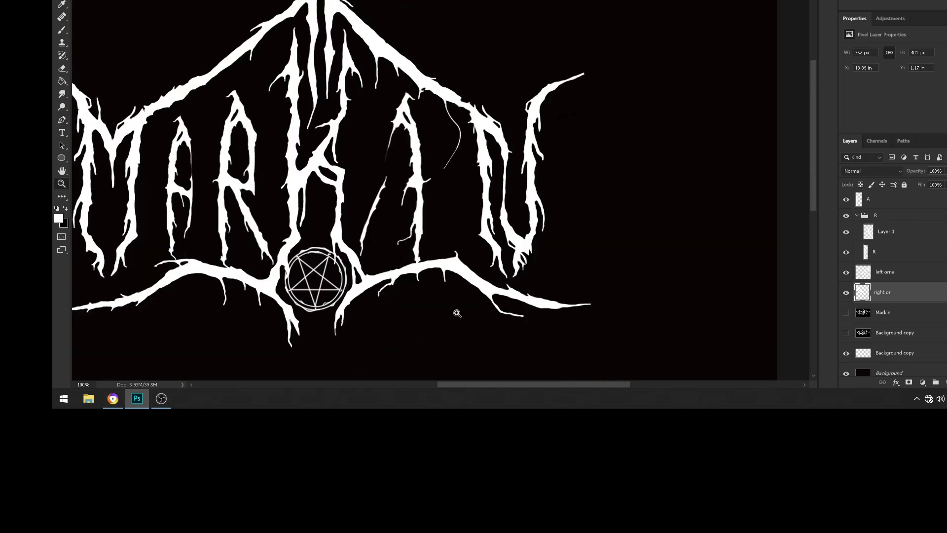
scroll(482, 345, up, 6)
click(63, 32)
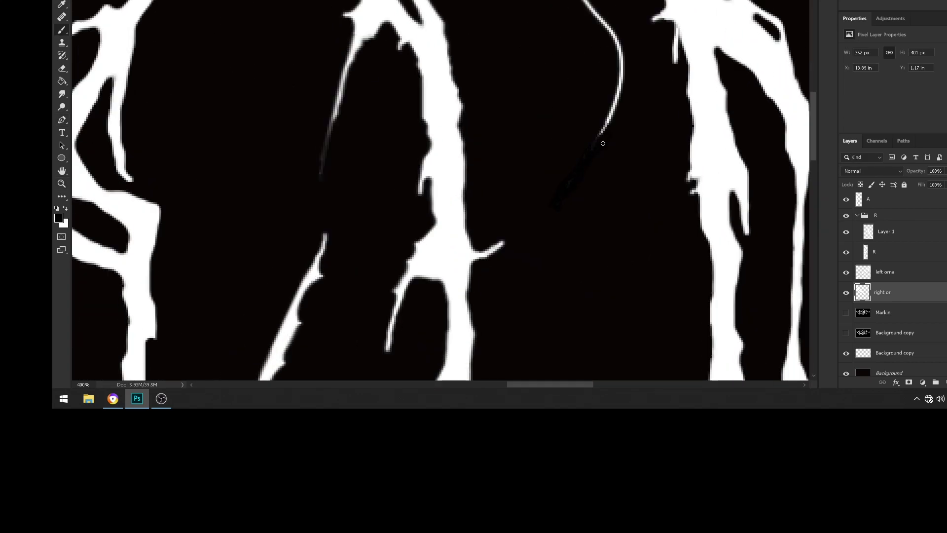
scroll(603, 143, up, 3)
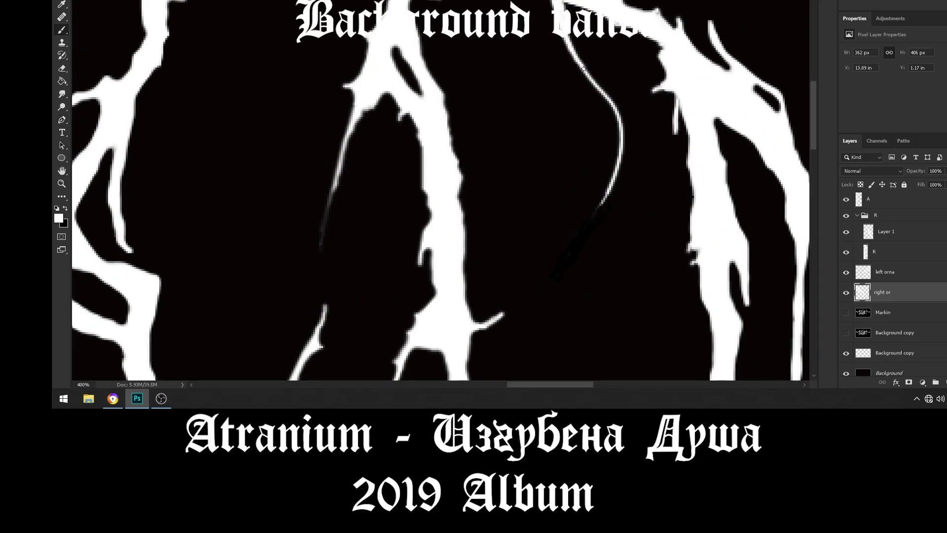
key(z)
scroll(493, 222, down, 4)
right_click(491, 220)
click(508, 237)
click(240, 98)
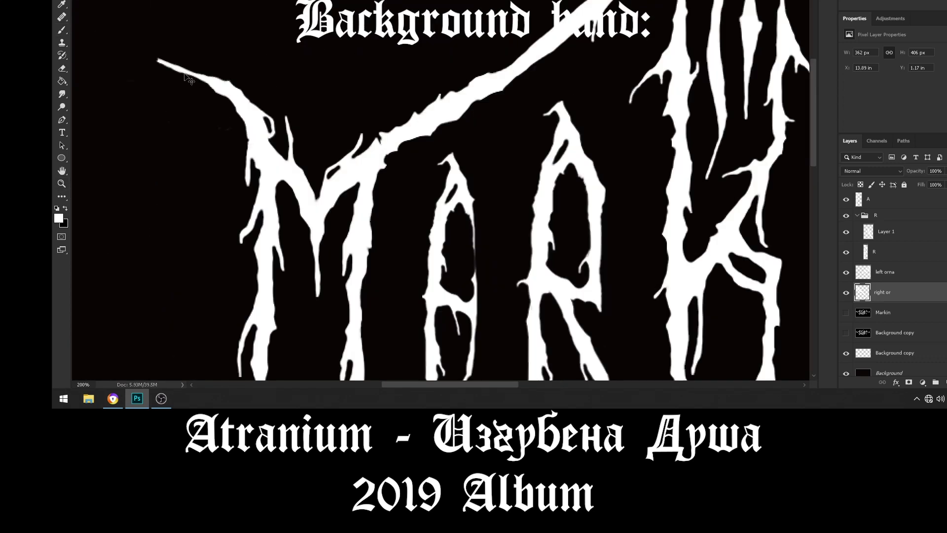